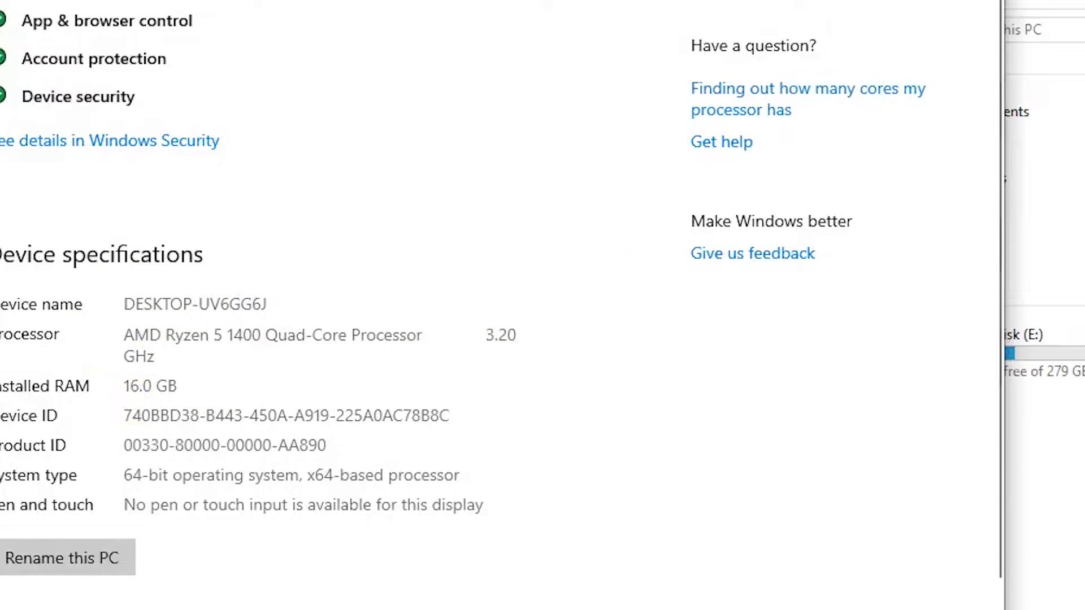
- Close the System > About settings page to return to the Windows desktop
{"action": "left_click", "coordinate": [975, 2]}
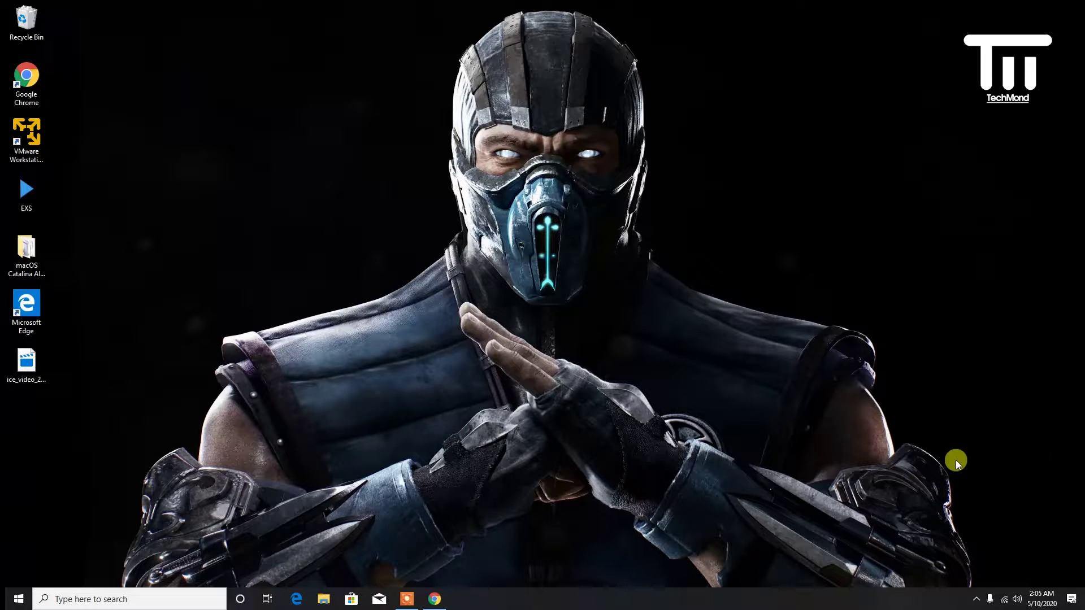
{"action": "left_click", "coordinate": [12, 264]}
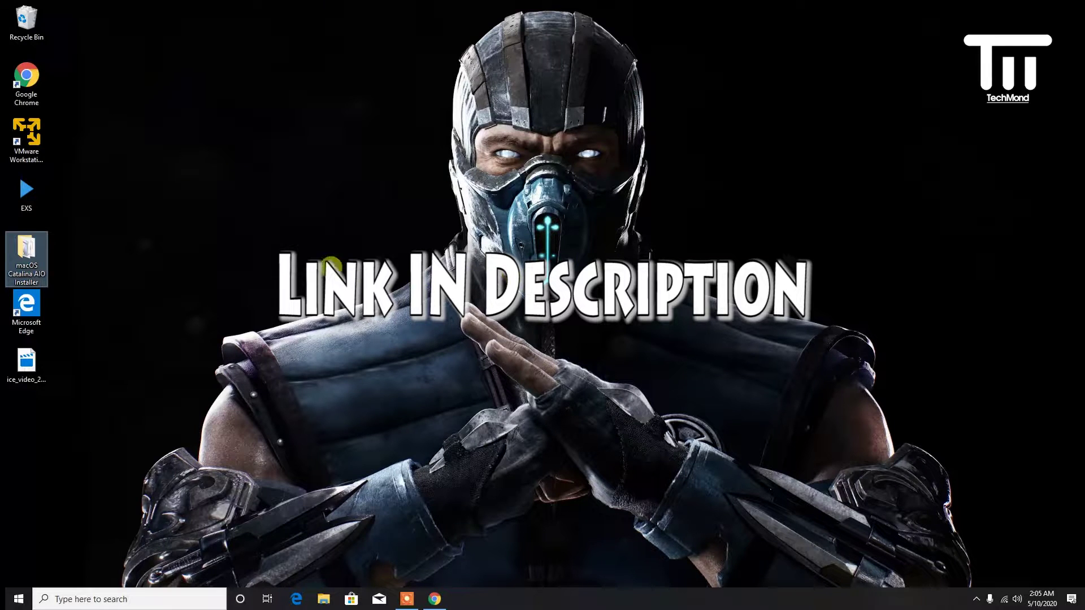
{"action": "left_click", "coordinate": [42, 145]}
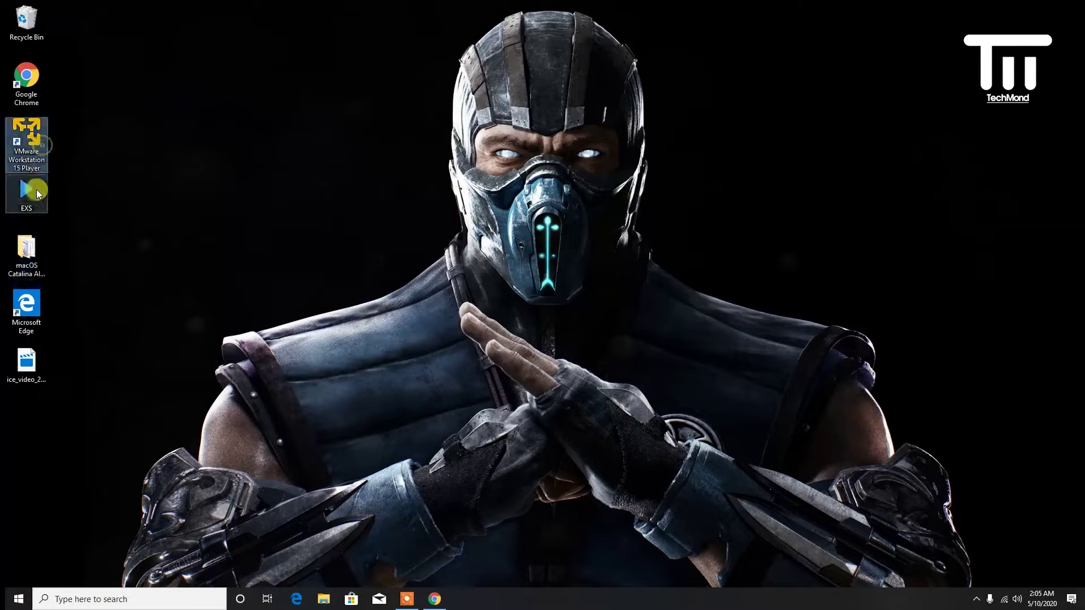
{"action": "double_click", "coordinate": [31, 263]}
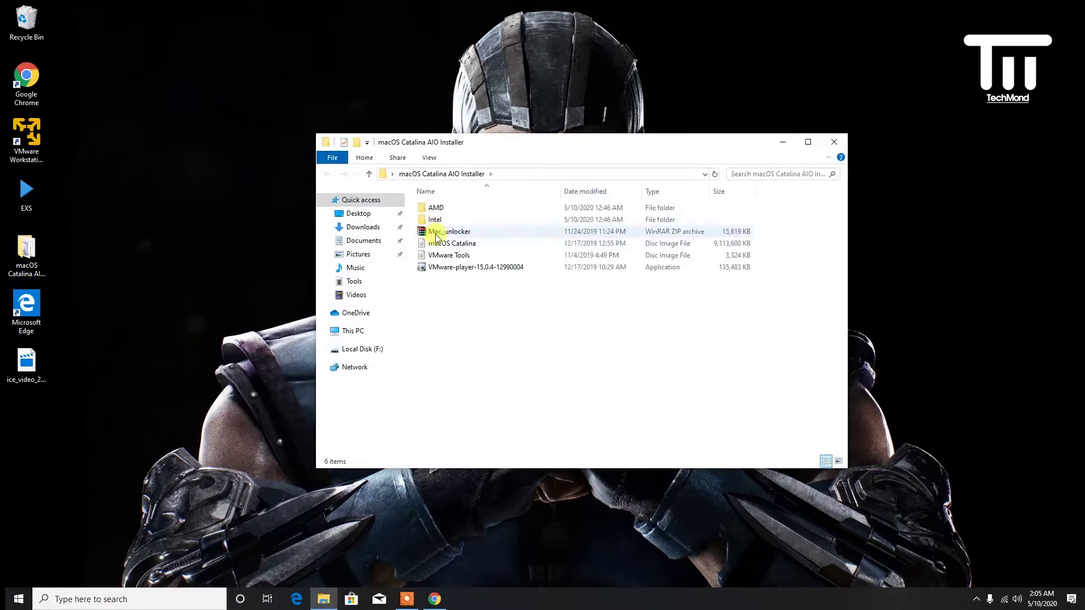
{"action": "left_click", "coordinate": [460, 268]}
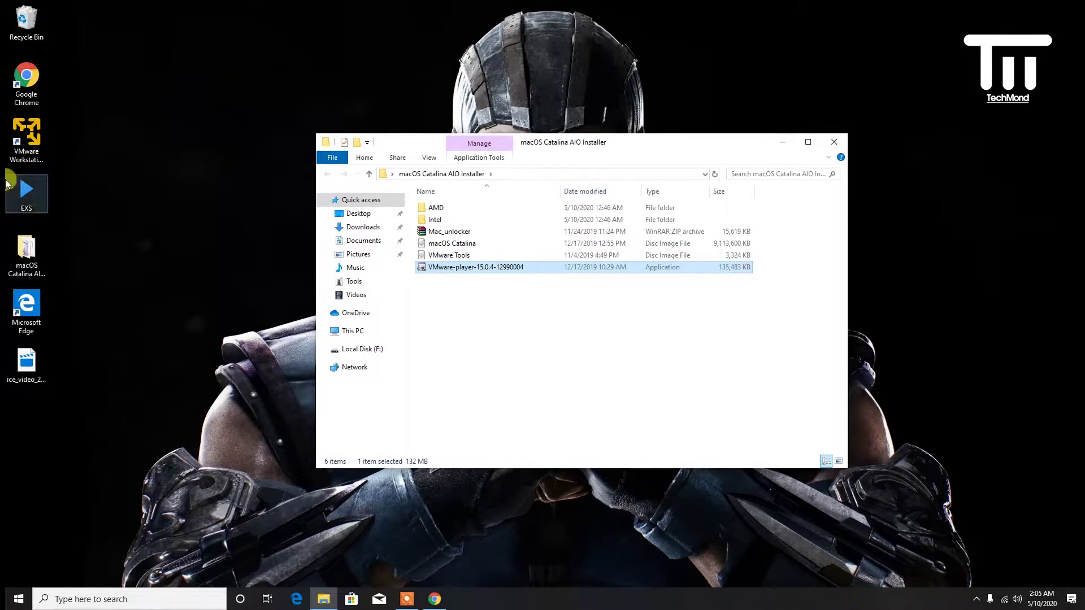
{"action": "left_click", "coordinate": [24, 146]}
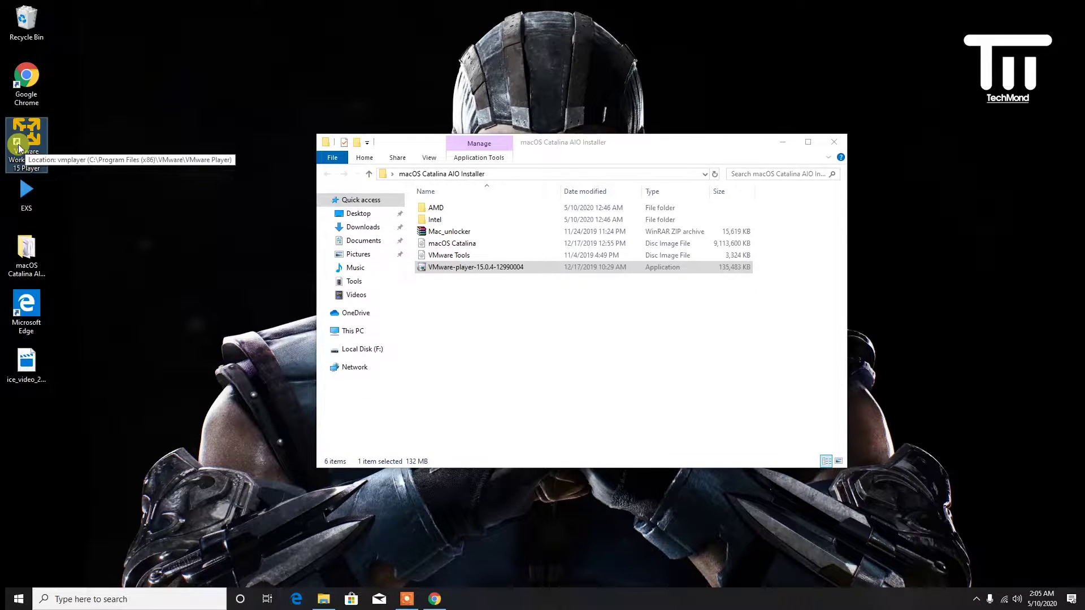
{"action": "left_click", "coordinate": [835, 145]}
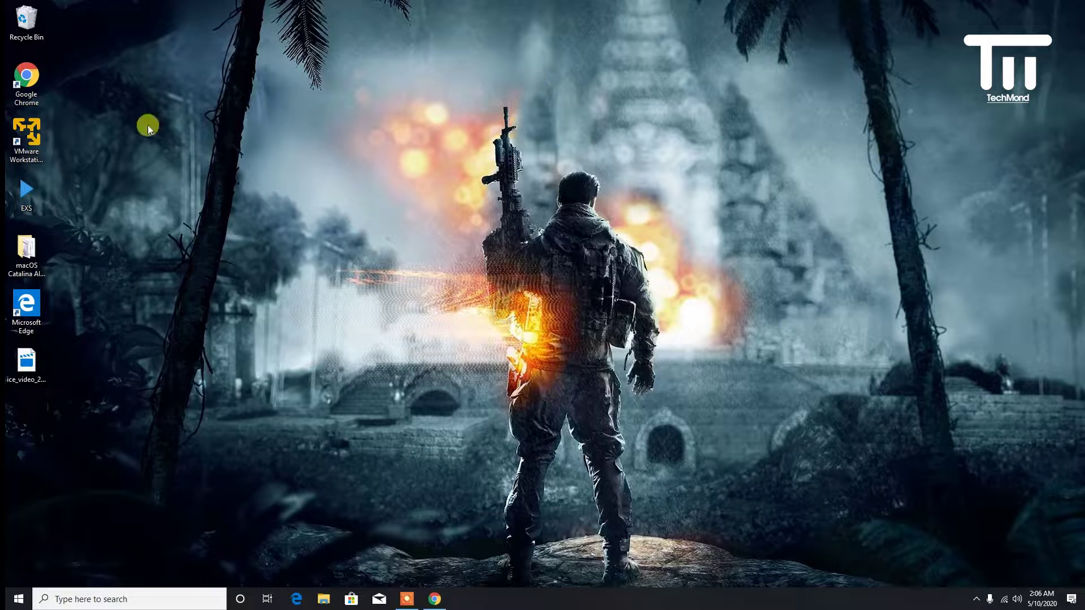
- Open the macOS Catalina AIO Installer folder and preview the contents of Mac_unlocker.zip
{"action": "double_click", "coordinate": [42, 246]}
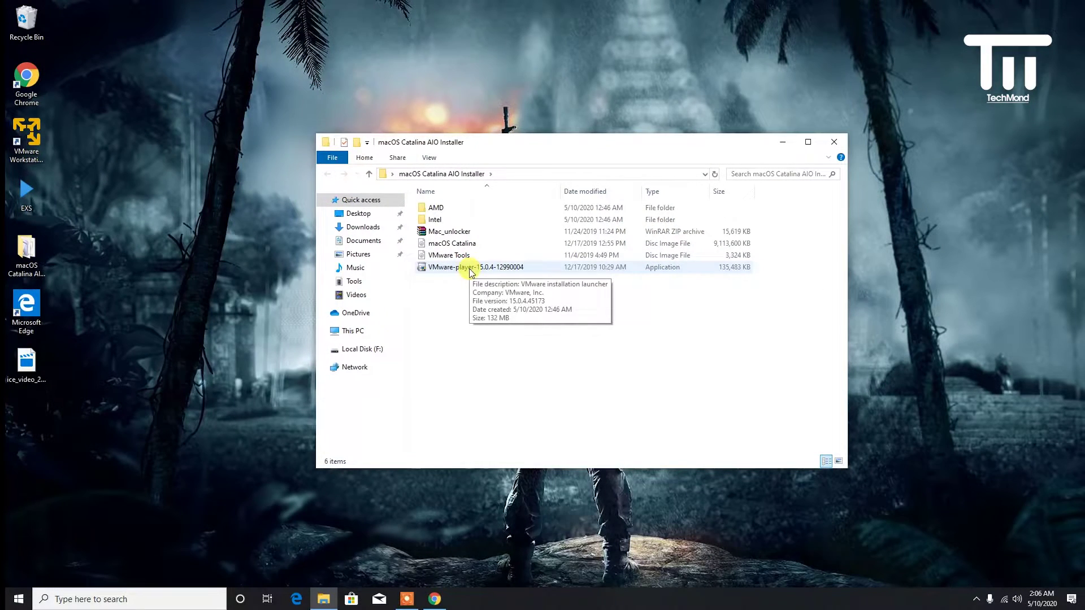
{"action": "left_click", "coordinate": [521, 231]}
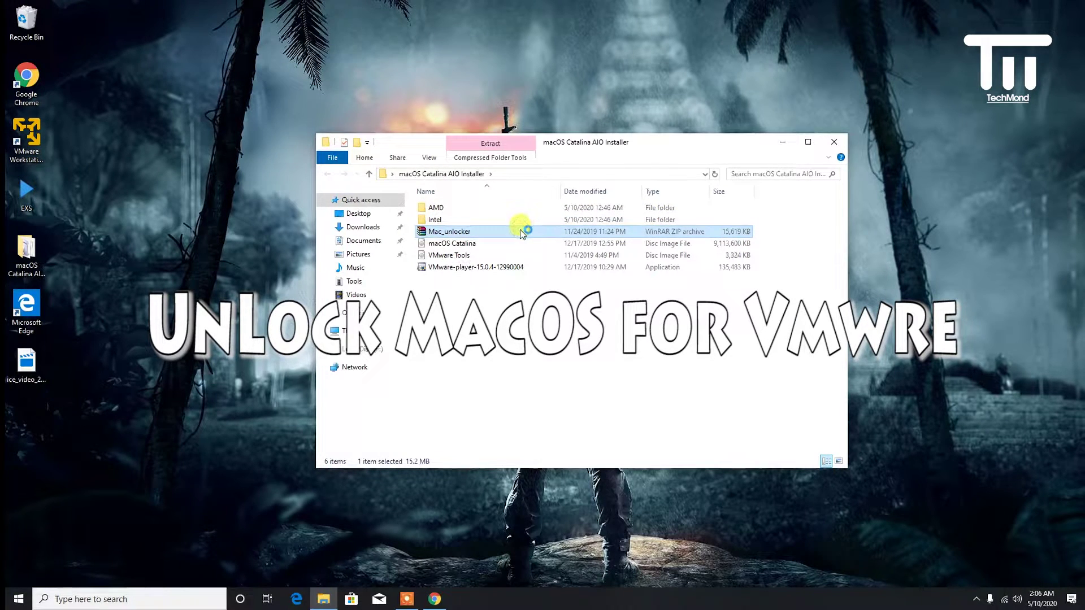
{"action": "double_click", "coordinate": [450, 232]}
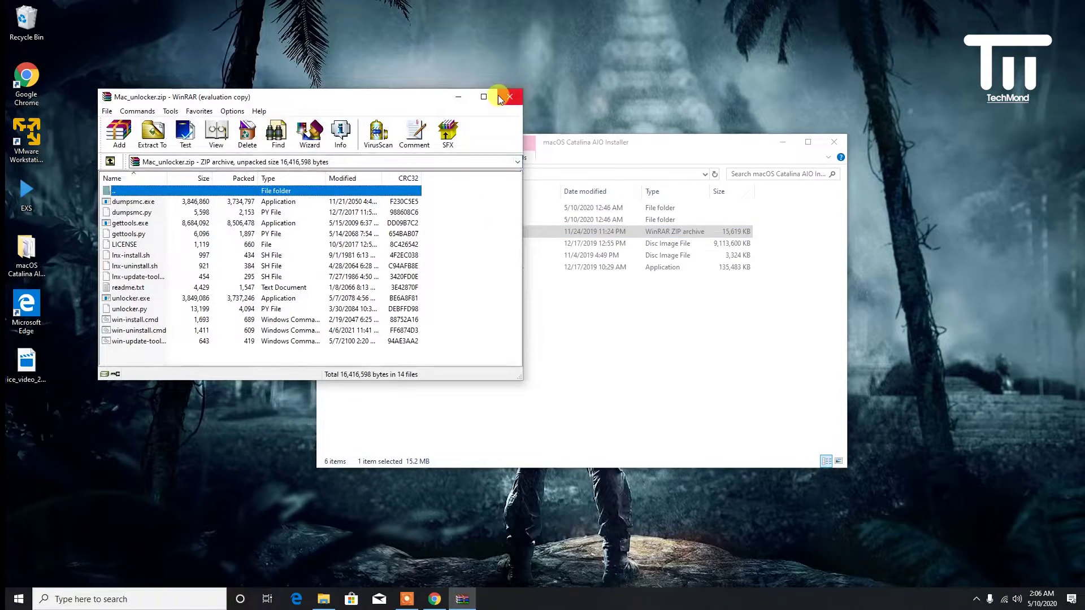
{"action": "left_click", "coordinate": [509, 97]}
- Extract Mac_unlocker.zip with WinRAR into the default Mac_unlocker folder
{"action": "right_click", "coordinate": [456, 235]}
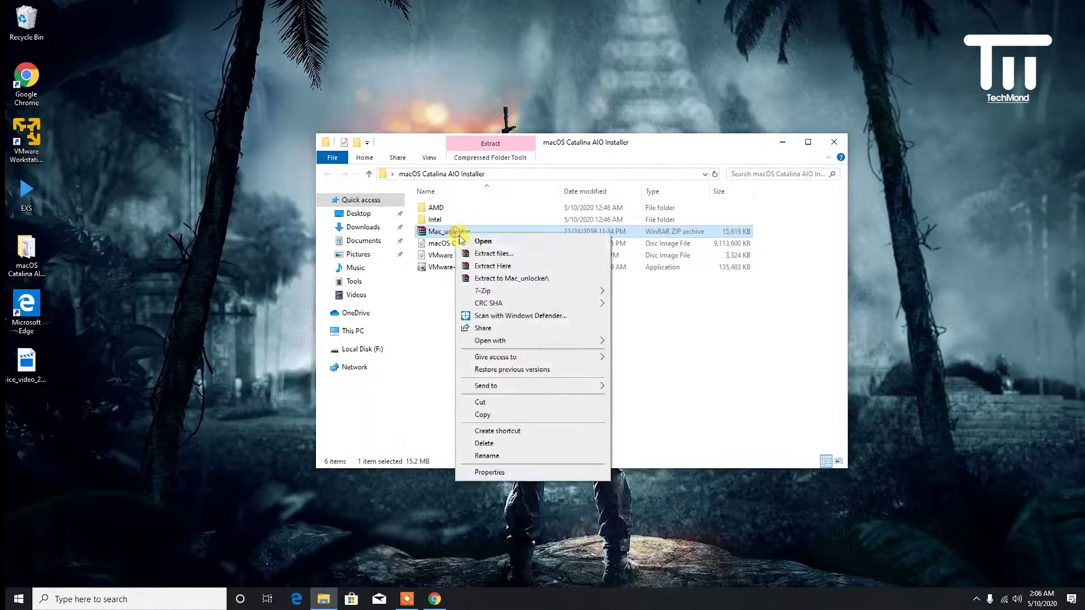
{"action": "left_click", "coordinate": [500, 259]}
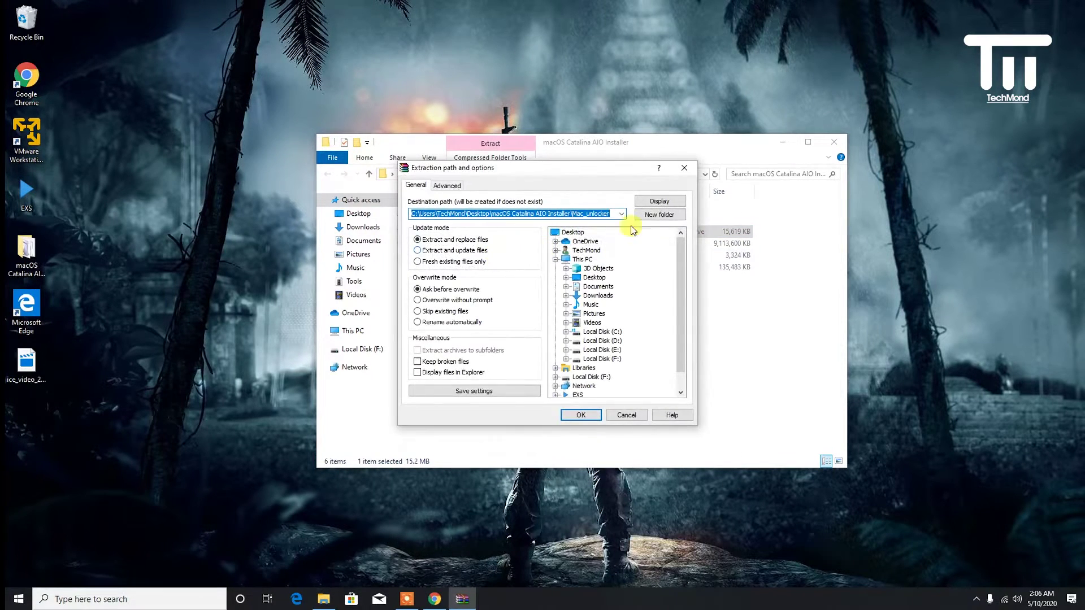
{"action": "left_click", "coordinate": [598, 418]}
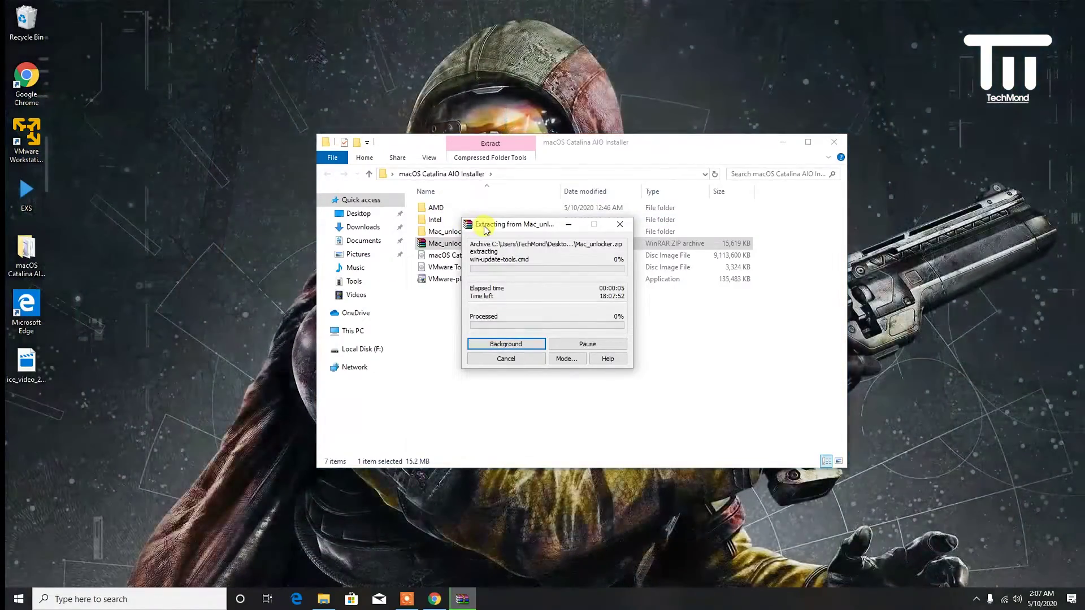
{"action": "left_click_drag", "start_coordinate": [485, 230], "coordinate": [513, 283]}
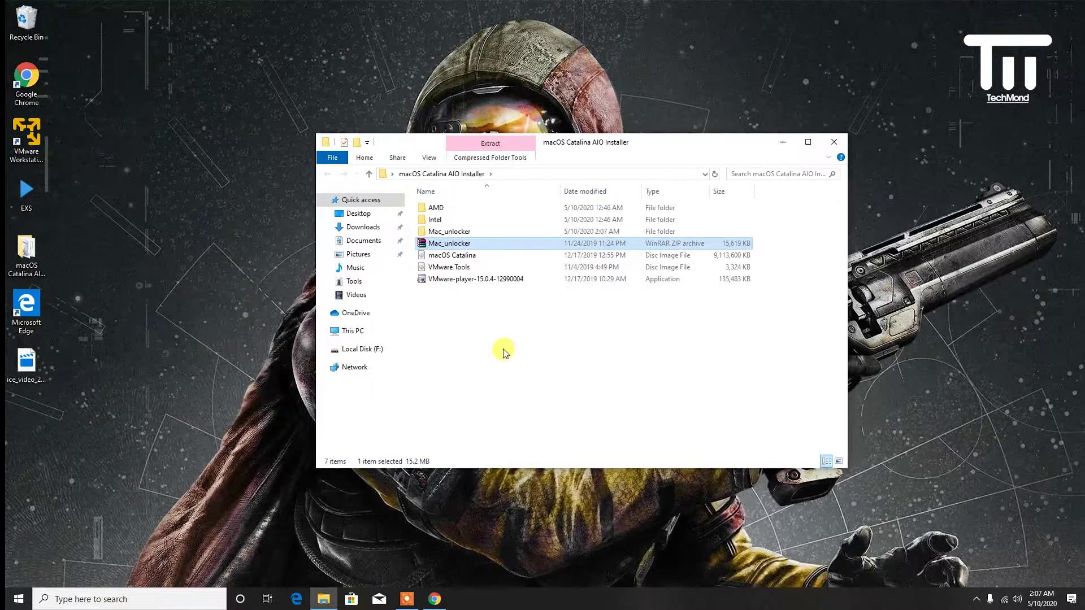
- In Downloads, select all eight macOS Catalina AIO Installer .7z parts and bring up their 7-Zip options
{"action": "left_click", "coordinate": [28, 261]}
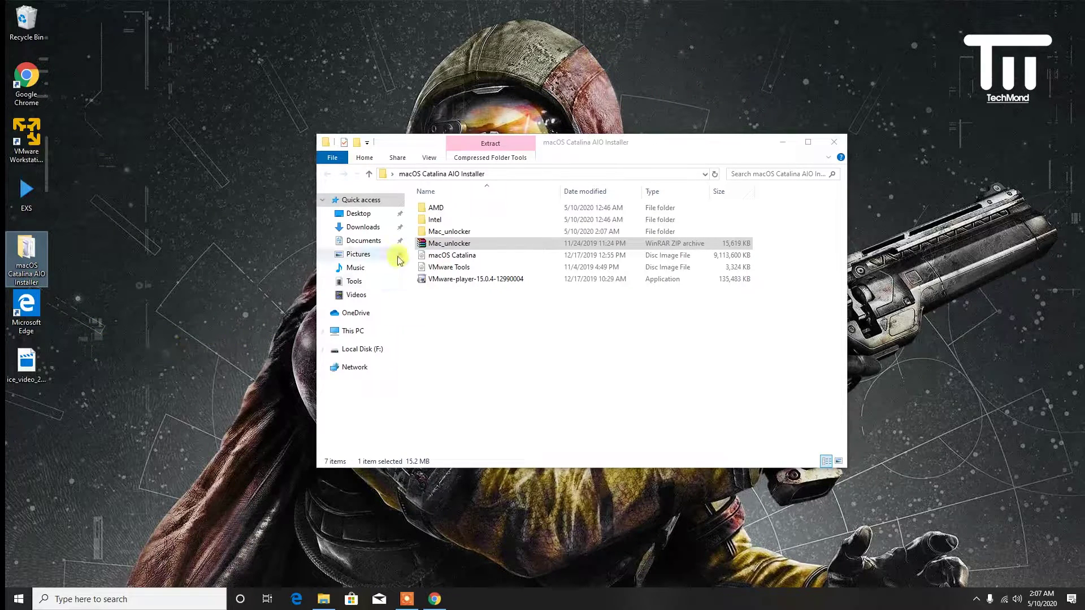
{"action": "left_click", "coordinate": [362, 227]}
{"action": "left_click_drag", "start_coordinate": [480, 429], "coordinate": [480, 300]}
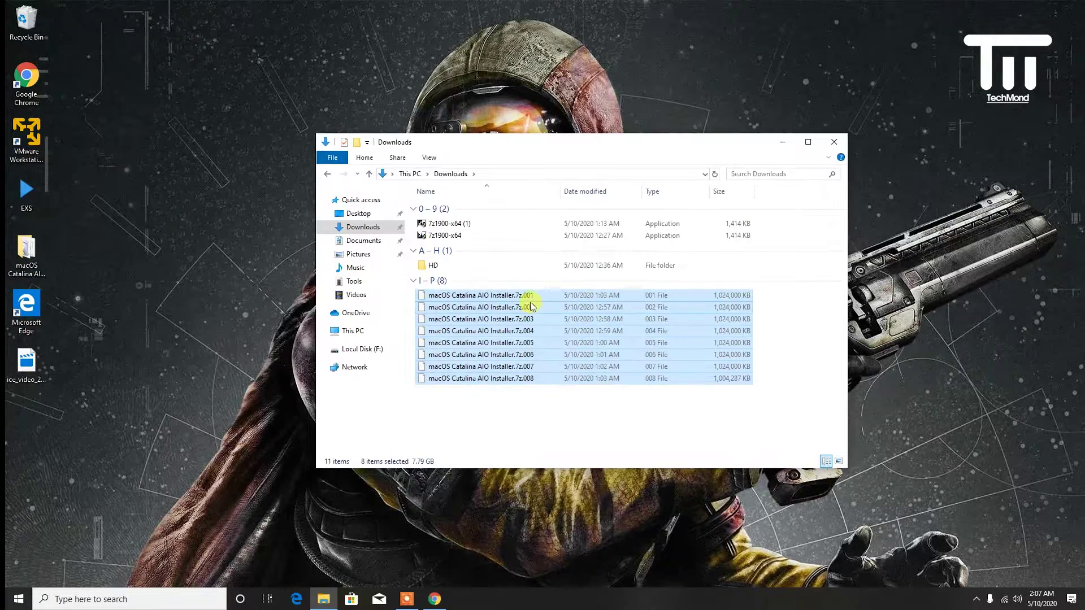
{"action": "right_click", "coordinate": [531, 357]}
{"action": "mouse_move", "coordinate": [535, 364]}
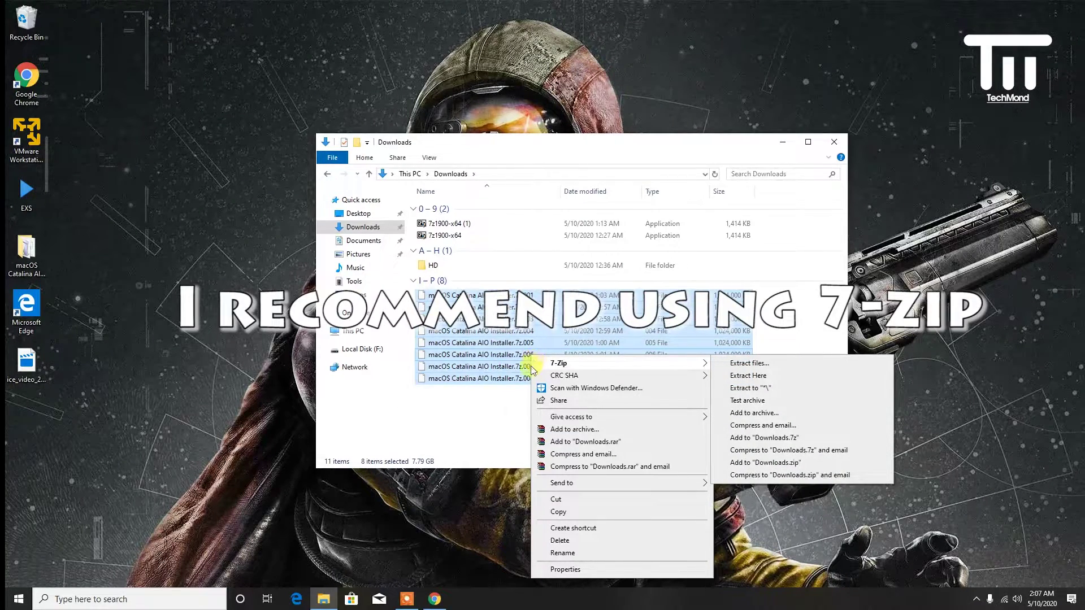
- Download the 64-bit 7-Zip installer from 7-zip.org's download page
{"action": "left_click", "coordinate": [435, 599]}
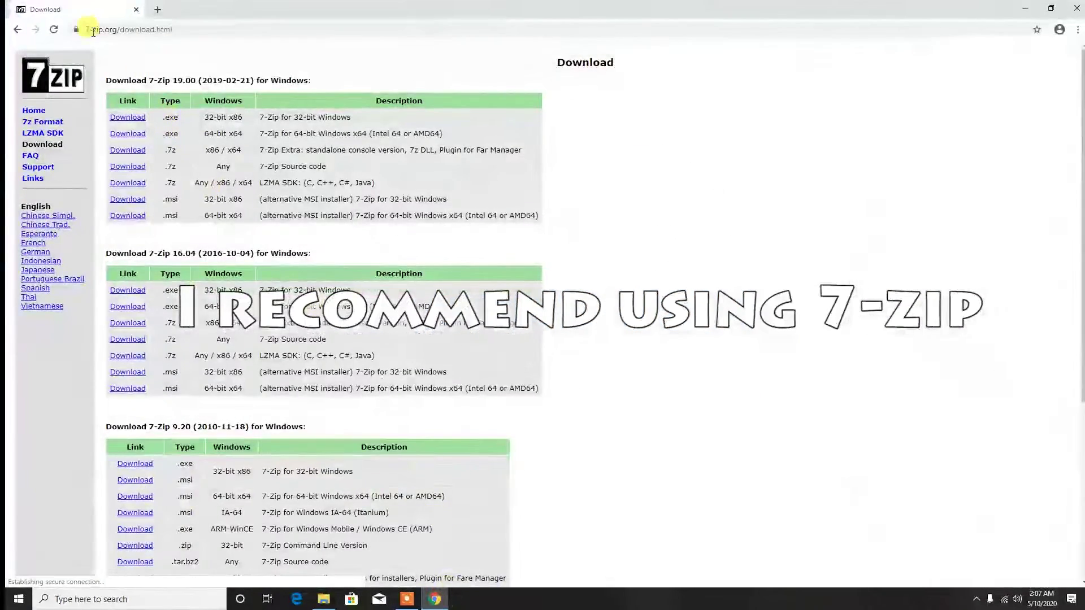
{"action": "left_click", "coordinate": [130, 136]}
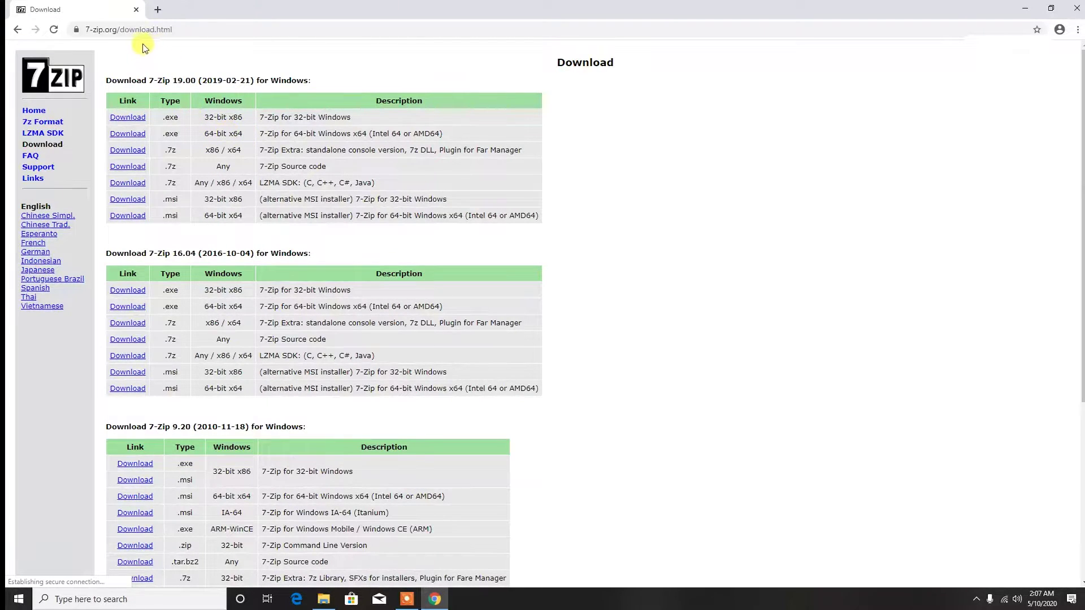
{"action": "left_click", "coordinate": [323, 599]}
- Start a 7-Zip Extract Here of the .7z parts, then pause and cancel it
{"action": "right_click", "coordinate": [468, 332]}
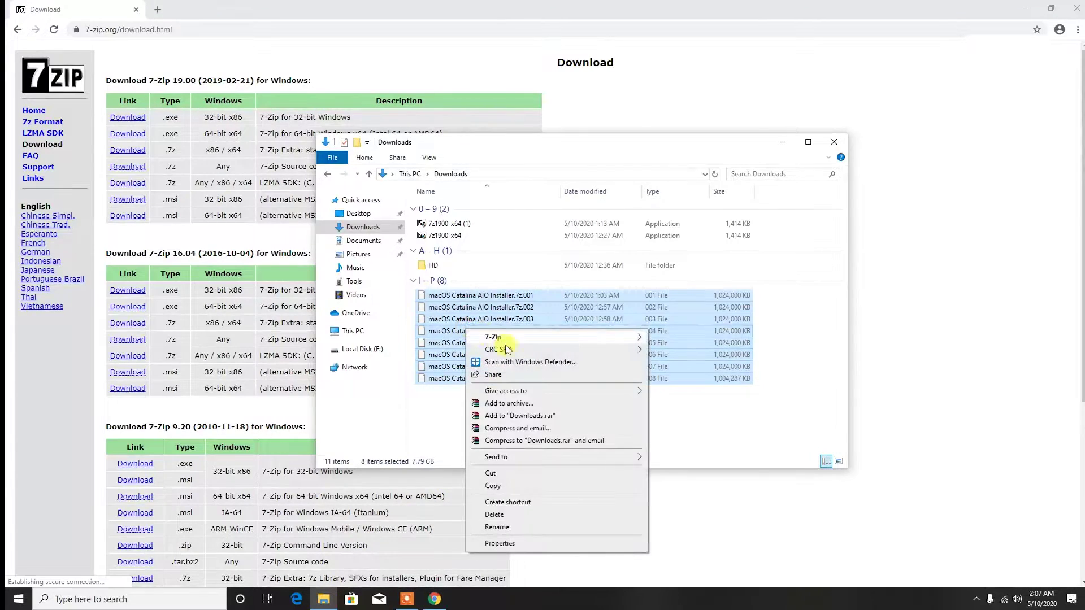
{"action": "mouse_move", "coordinate": [633, 338]}
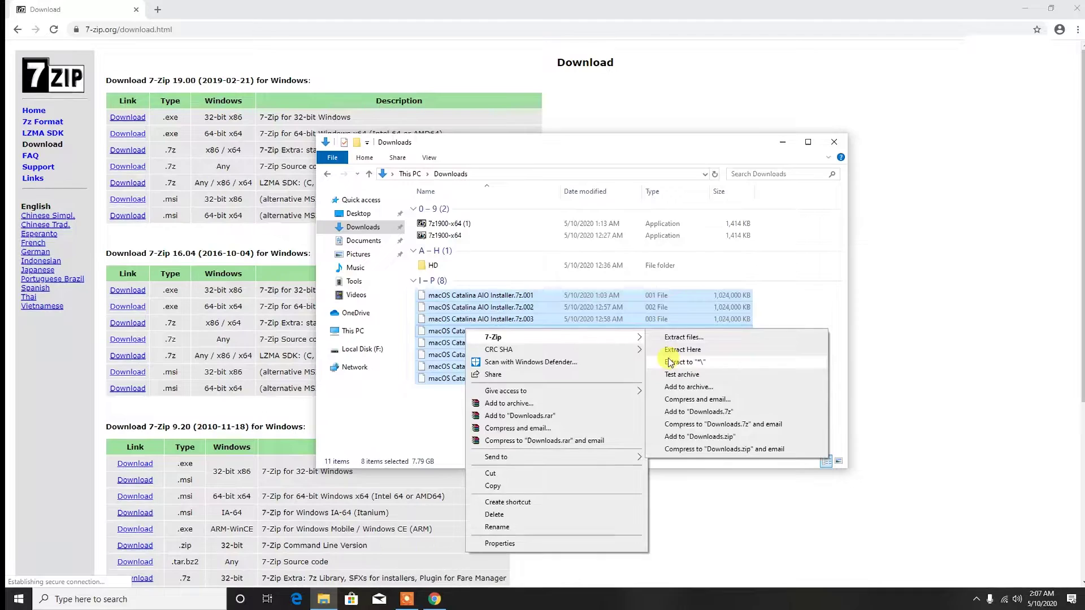
{"action": "left_click", "coordinate": [672, 350]}
{"action": "left_click", "coordinate": [594, 382]}
{"action": "left_click", "coordinate": [655, 377]}
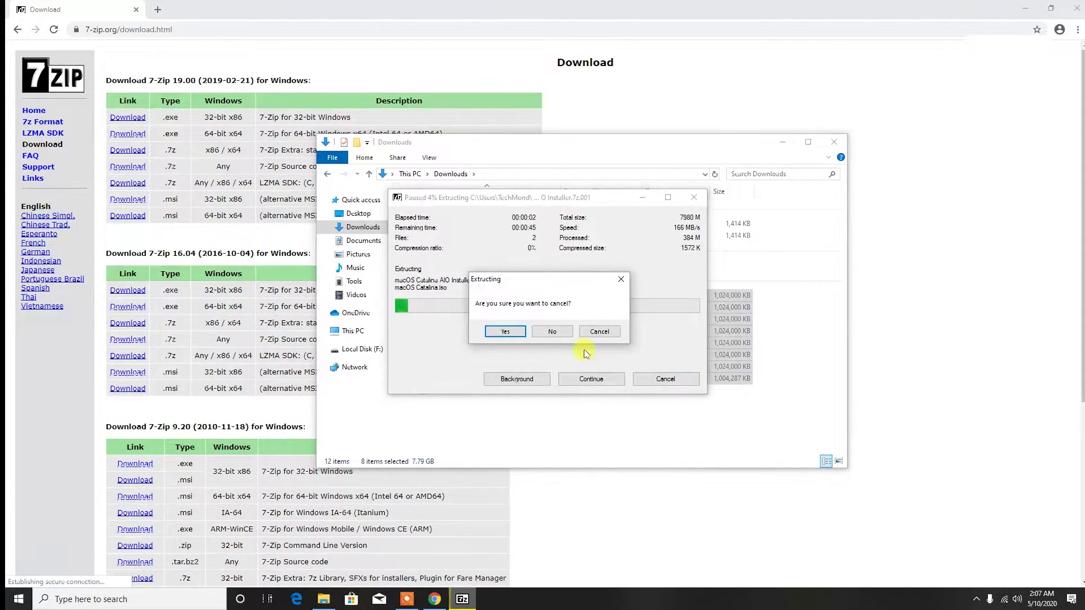
{"action": "left_click", "coordinate": [505, 331]}
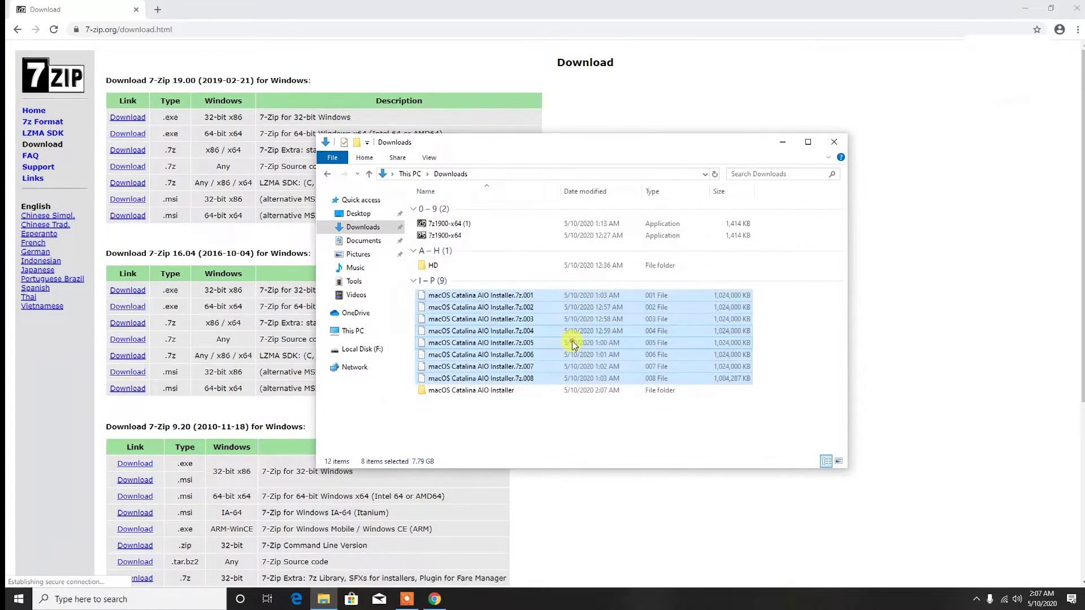
- Recheck the 7-Zip options for the parts, switch to the Desktop folder, and minimize the 7-Zip page
{"action": "right_click", "coordinate": [573, 341]}
{"action": "mouse_move", "coordinate": [667, 349]}
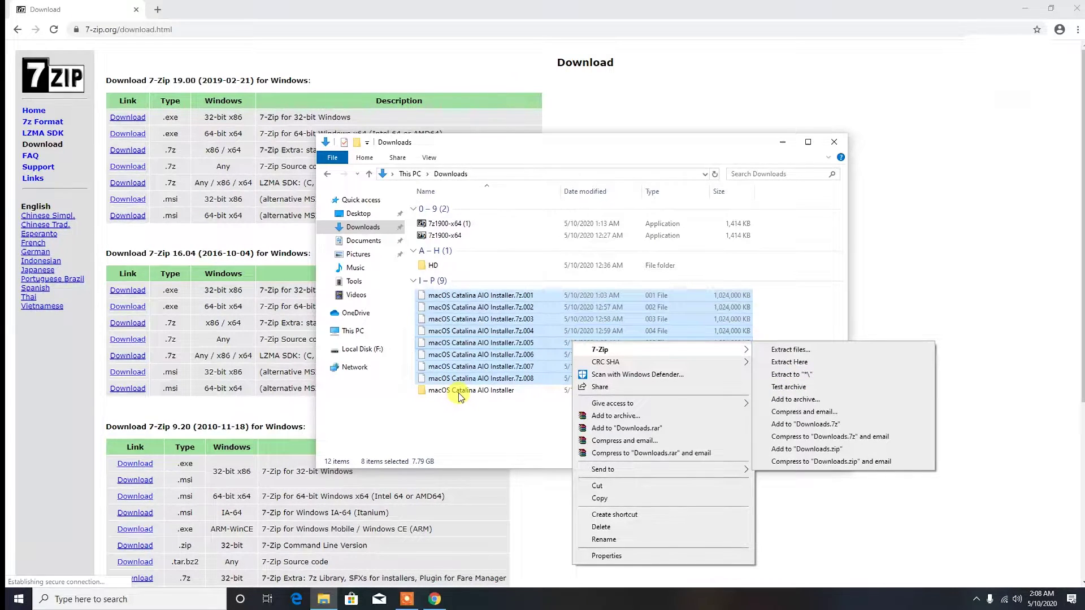
{"action": "left_click", "coordinate": [358, 214]}
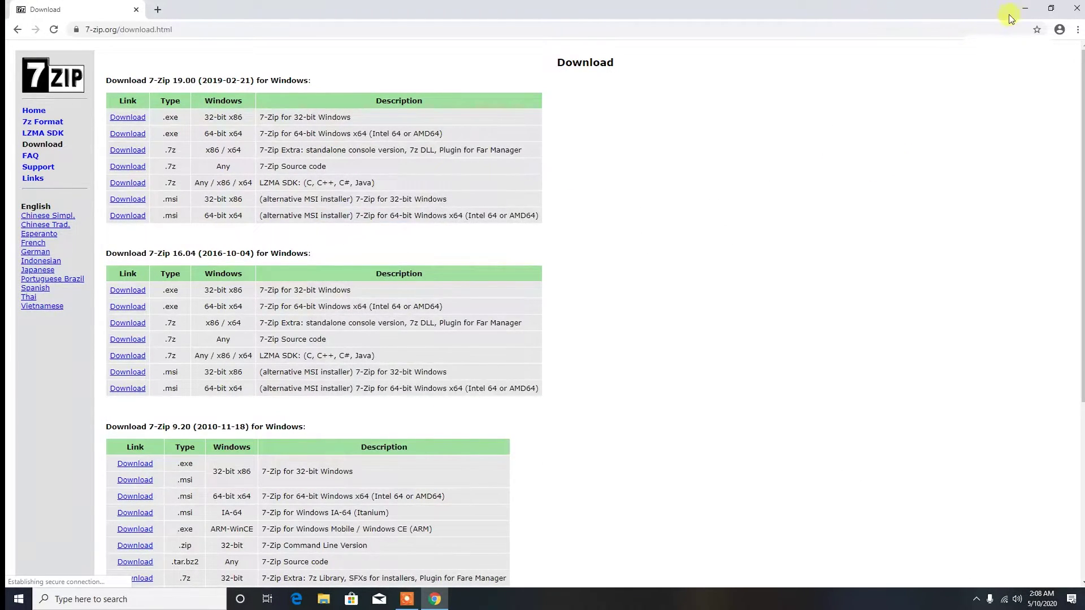
{"action": "left_click", "coordinate": [1025, 9]}
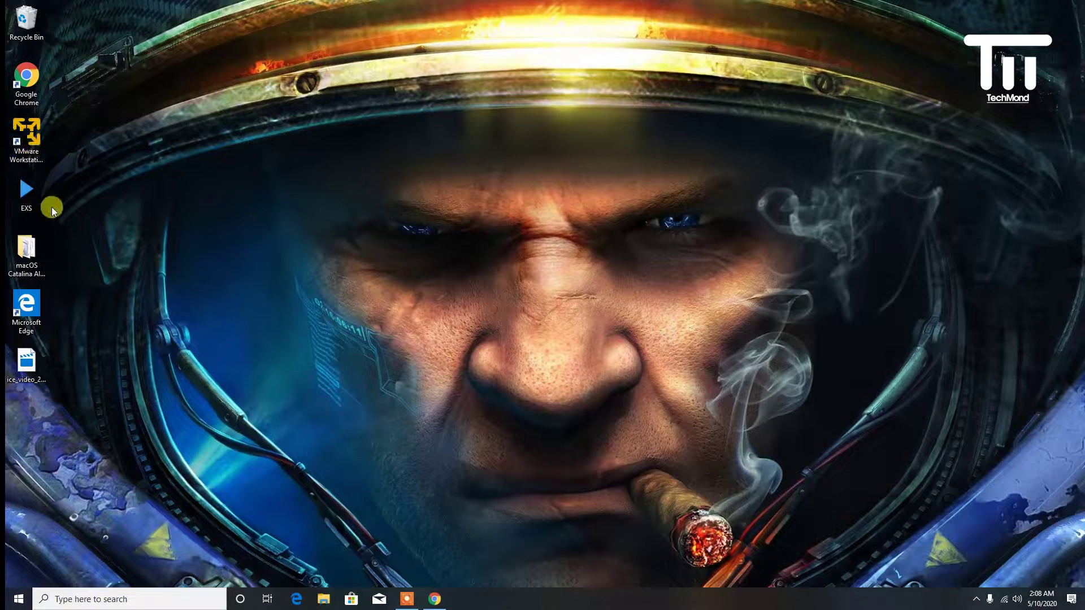
- Run the Mac_unlocker win-uninstall script as administrator, approving the UAC prompt, and hide File Explorer
{"action": "double_click", "coordinate": [46, 256]}
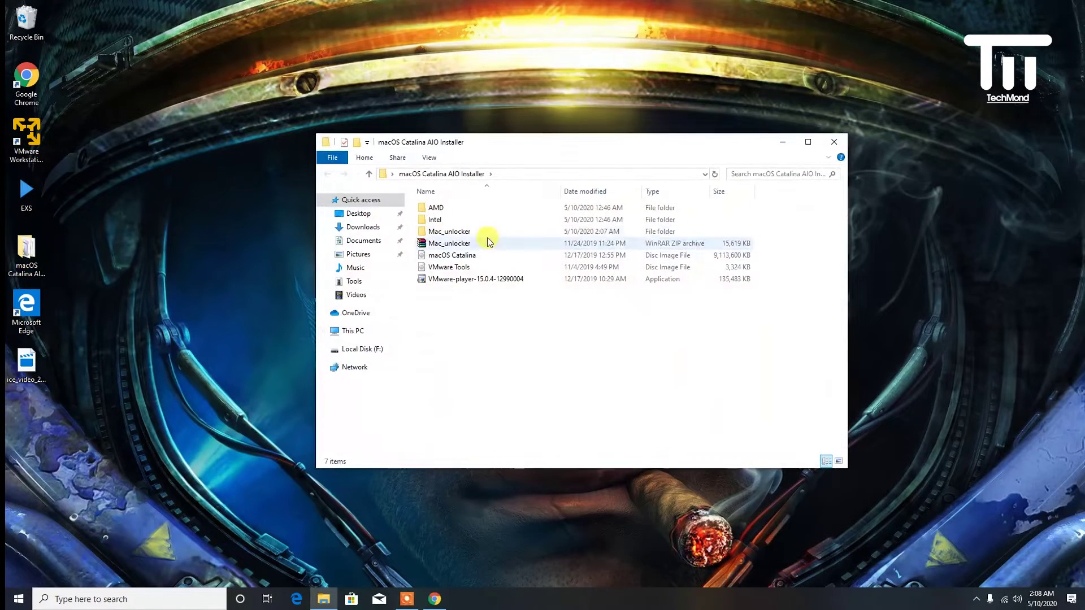
{"action": "double_click", "coordinate": [449, 232]}
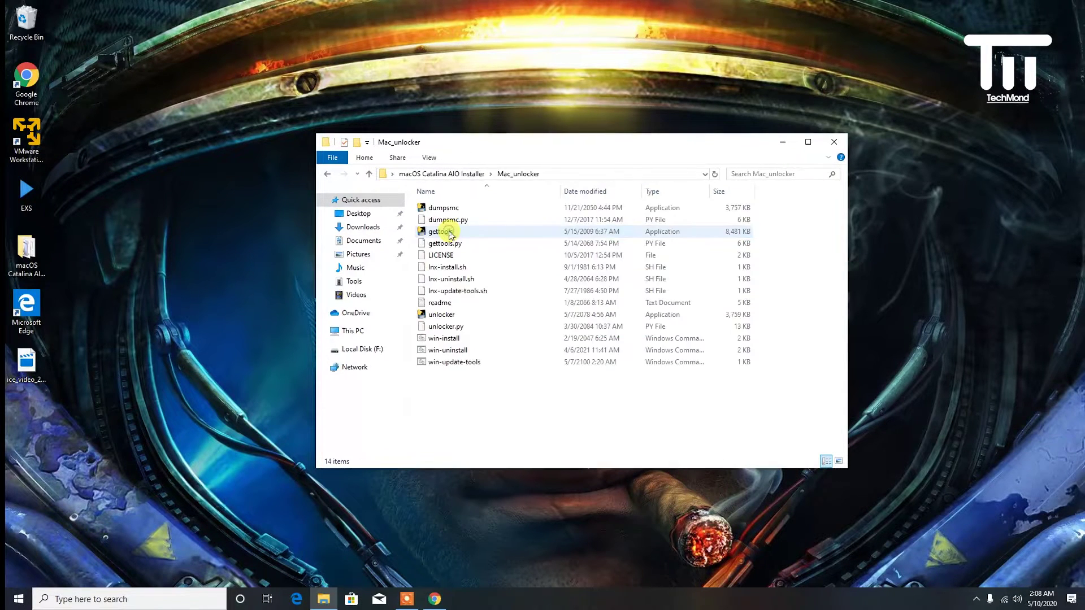
{"action": "left_click", "coordinate": [450, 352]}
{"action": "right_click", "coordinate": [450, 352]}
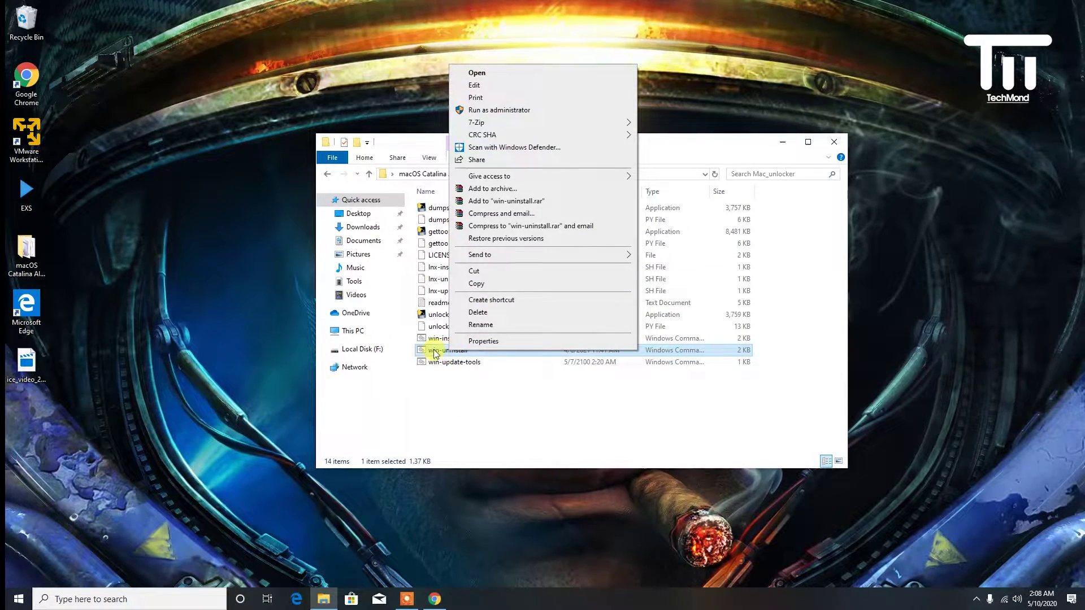
{"action": "left_click", "coordinate": [523, 110]}
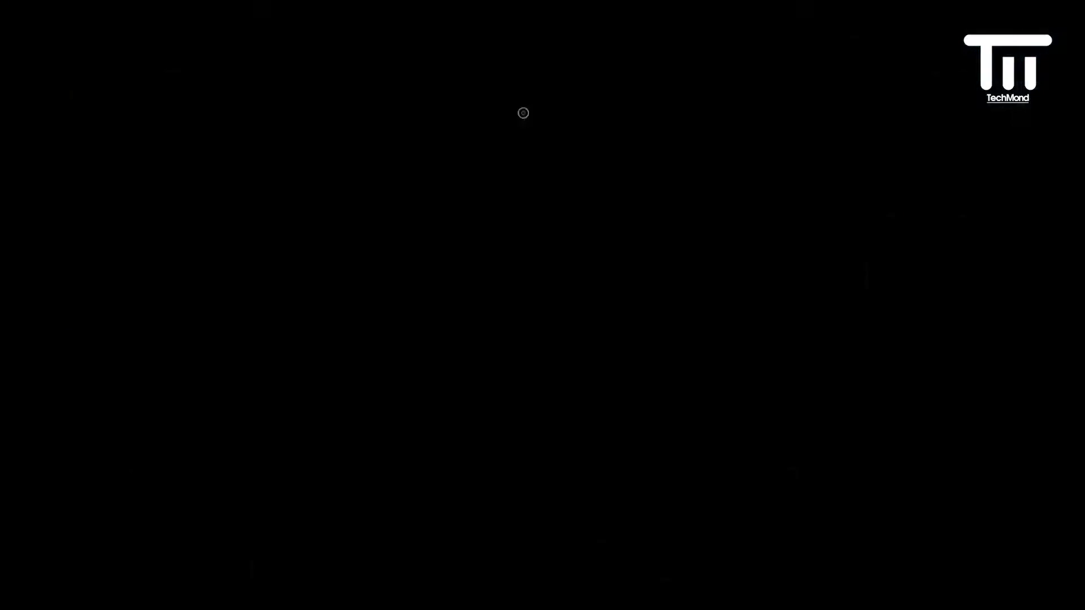
{"action": "left_click", "coordinate": [502, 375]}
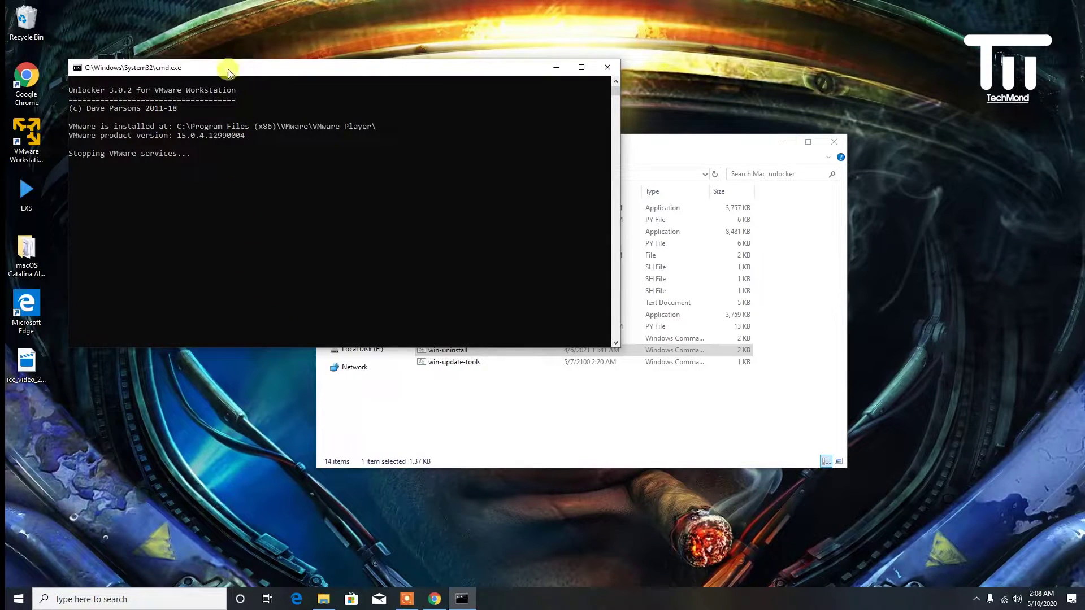
{"action": "left_click_drag", "start_coordinate": [223, 66], "coordinate": [196, 77]}
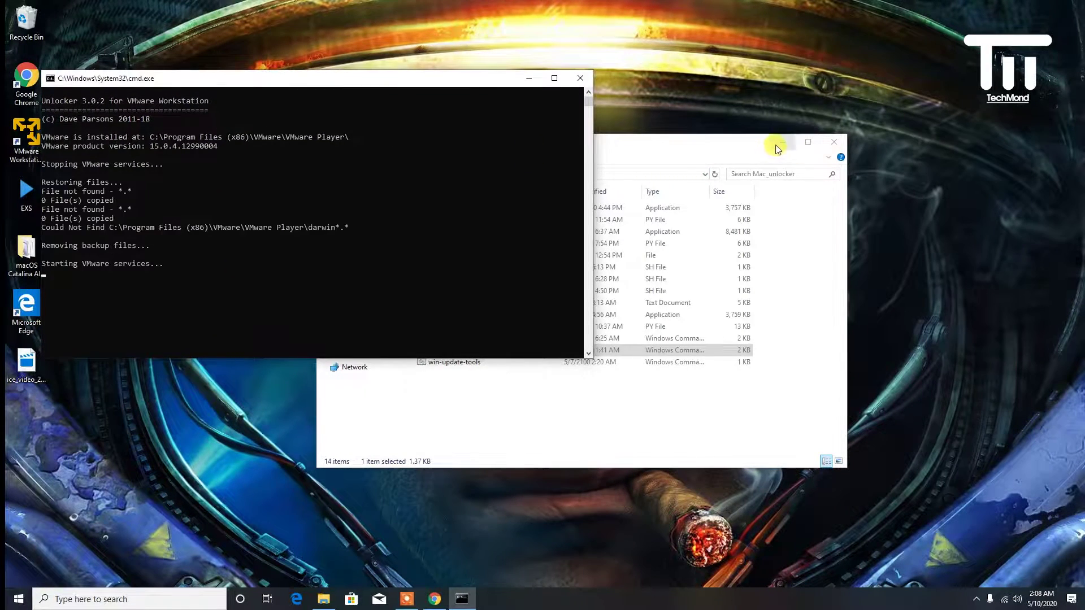
{"action": "left_click", "coordinate": [783, 142]}
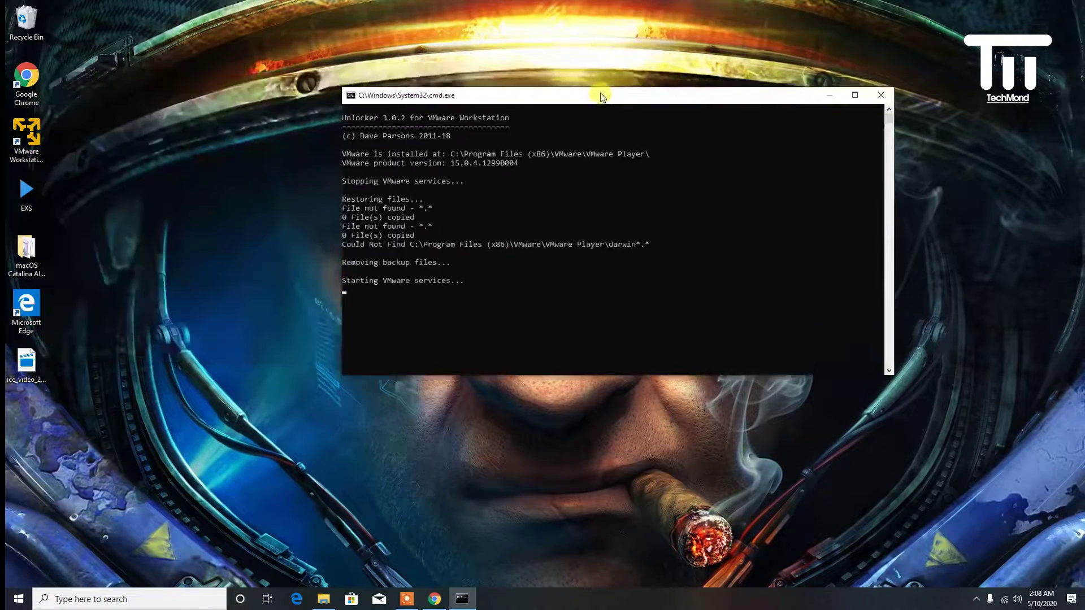
- Launch VMware Player and start a new virtual machine that installs the operating system later
{"action": "left_click", "coordinate": [434, 599]}
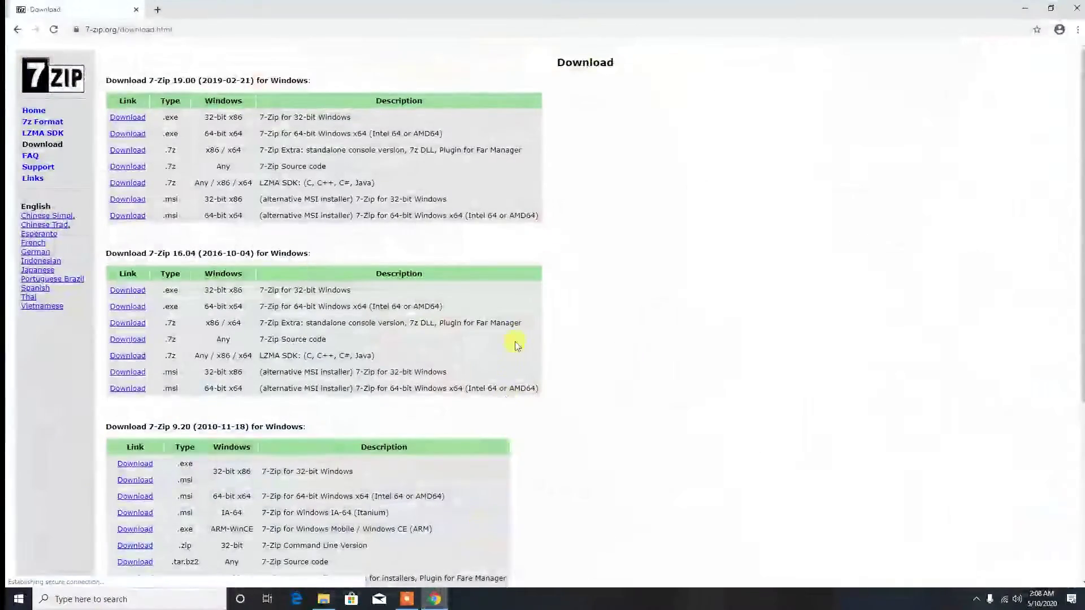
{"action": "left_click", "coordinate": [427, 600]}
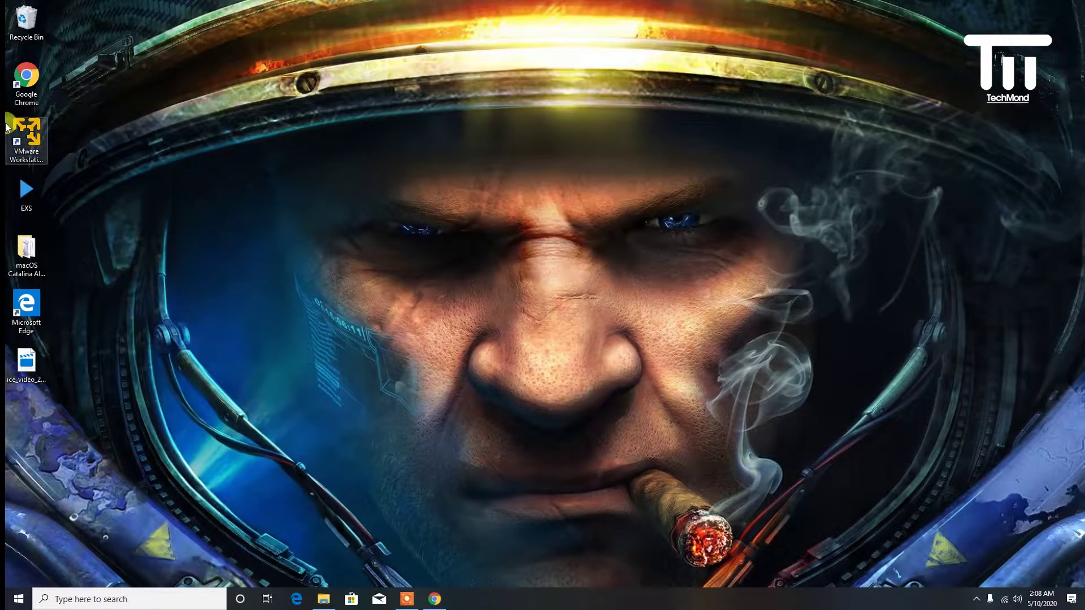
{"action": "left_click", "coordinate": [23, 134]}
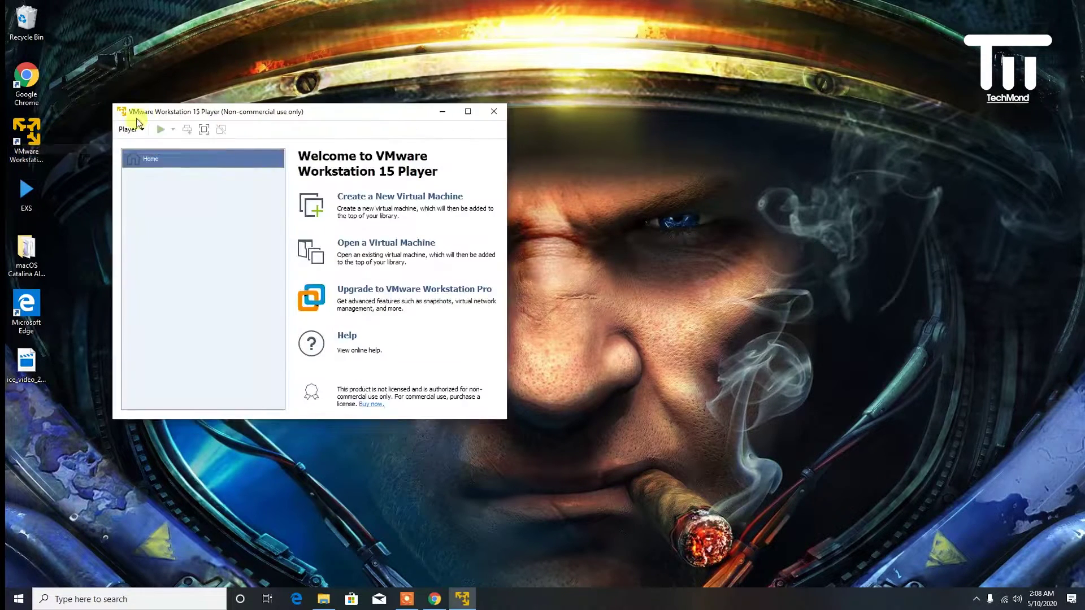
{"action": "left_click_drag", "start_coordinate": [205, 111], "coordinate": [308, 79]}
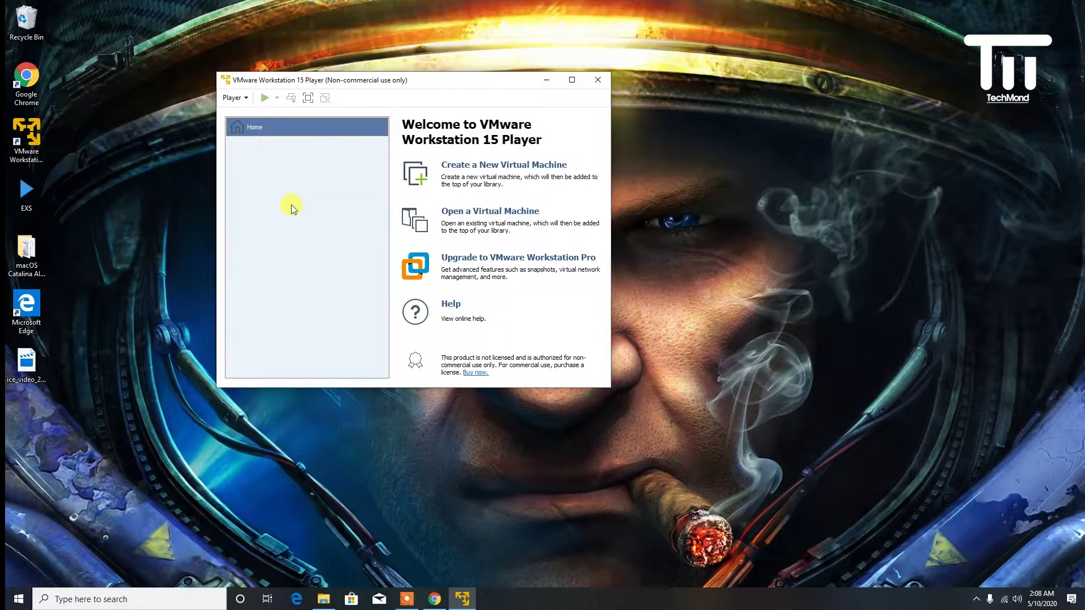
{"action": "left_click", "coordinate": [504, 175]}
{"action": "left_click", "coordinate": [309, 281]}
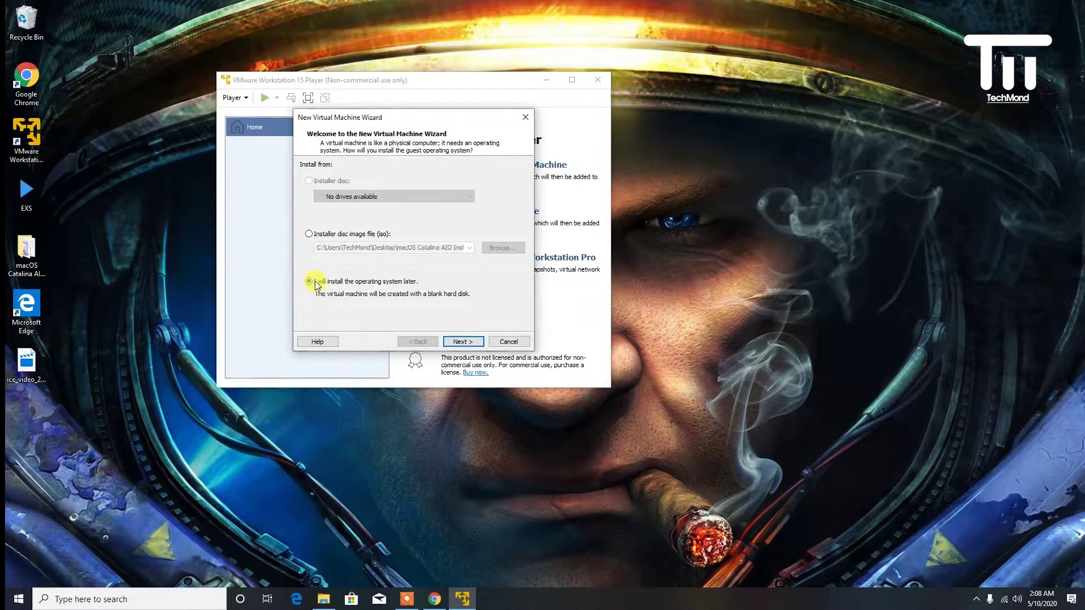
{"action": "left_click", "coordinate": [455, 340]}
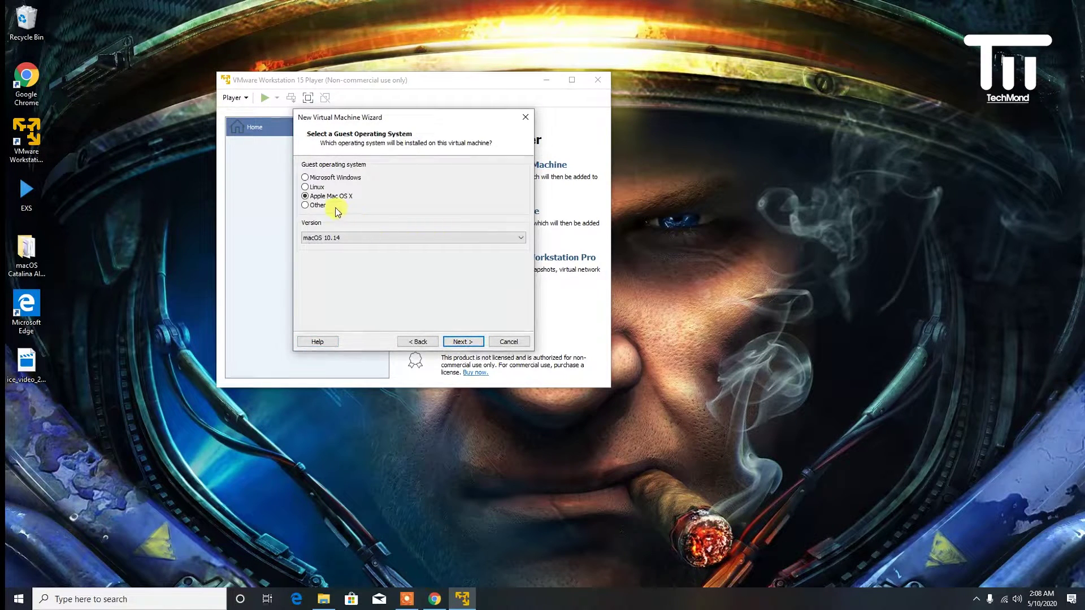
- Choose macOS 10.14 as the guest OS and name the VM macOS 10.15
{"action": "left_click", "coordinate": [351, 238]}
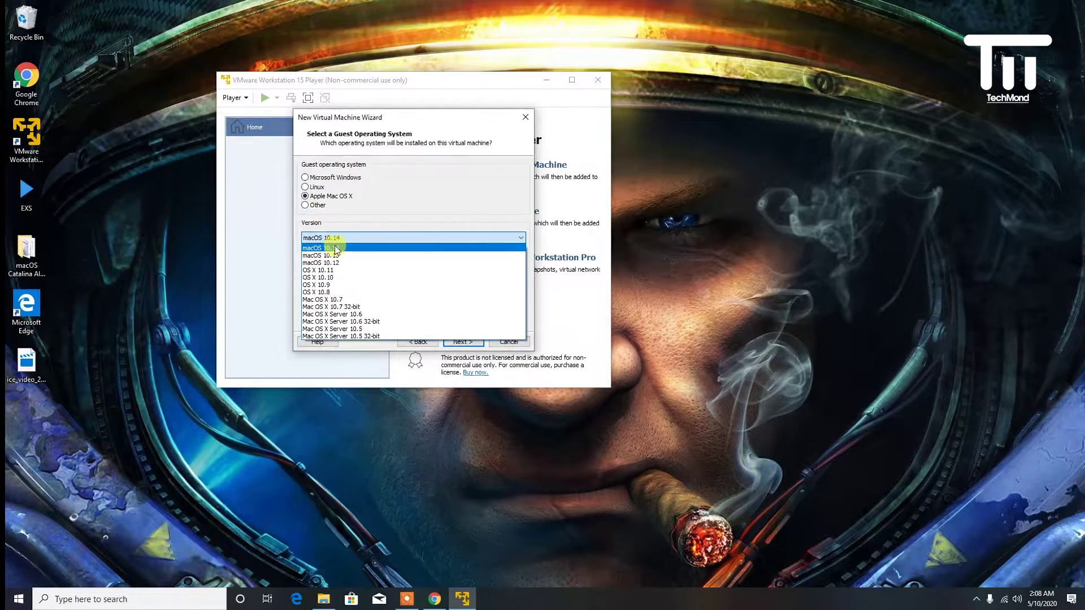
{"action": "left_click", "coordinate": [412, 249]}
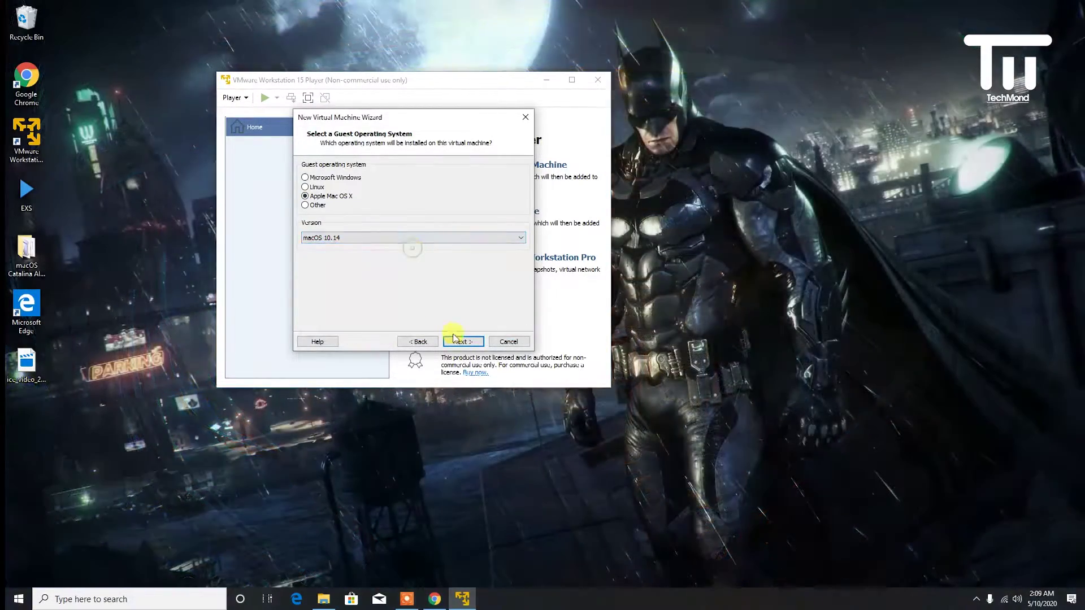
{"action": "left_click", "coordinate": [455, 341]}
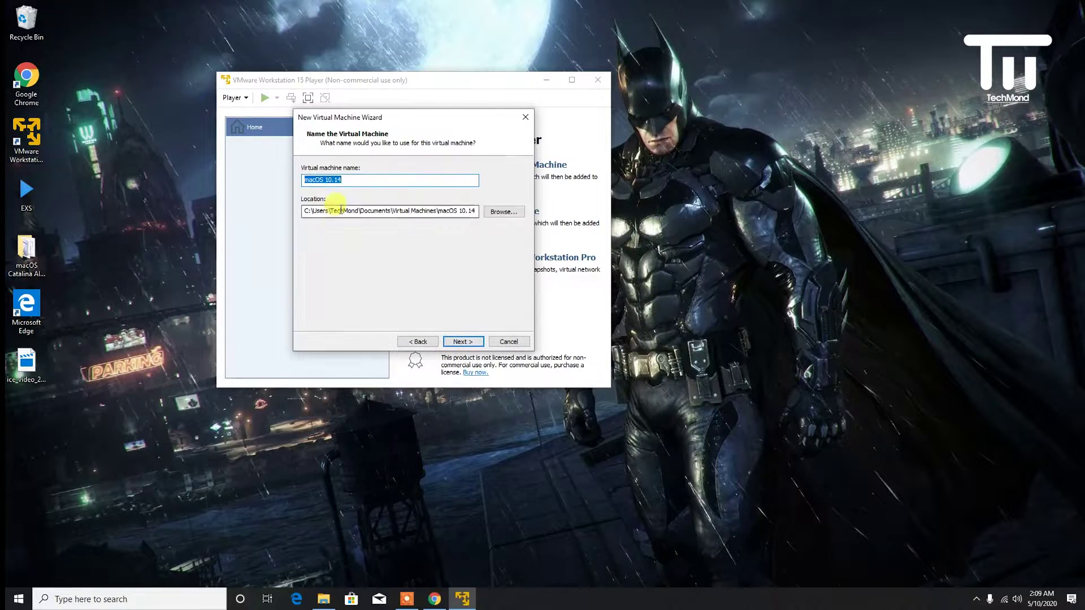
{"action": "left_click", "coordinate": [355, 181]}
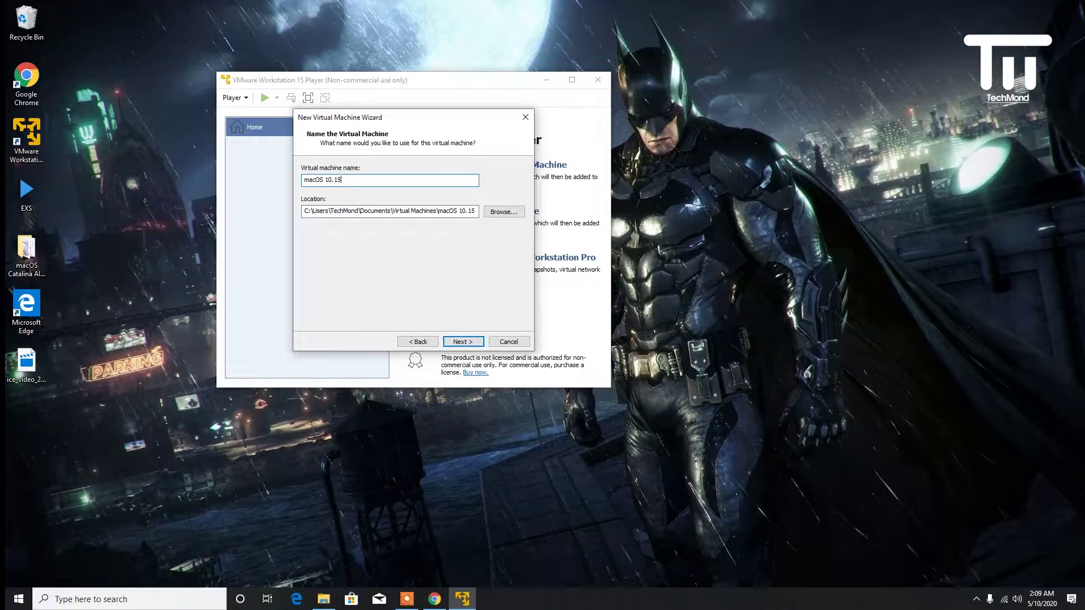
{"action": "left_click", "coordinate": [471, 342]}
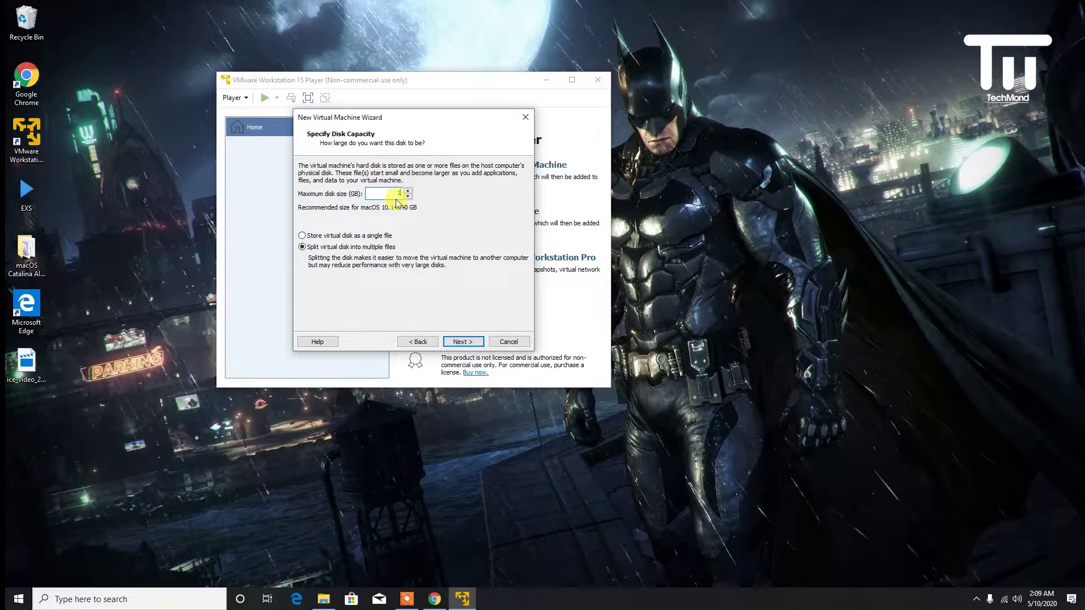
- Give the VM a 120 GB virtual disk stored as a single file and open its hardware settings
{"action": "type", "text": "20"}
{"action": "left_click", "coordinate": [348, 240]}
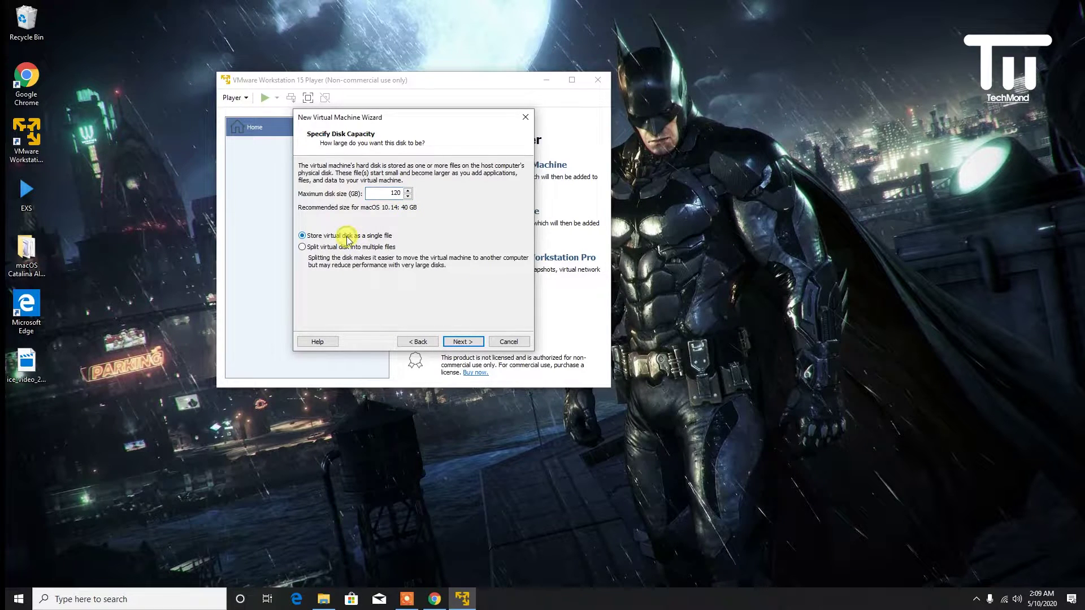
{"action": "left_click", "coordinate": [463, 342]}
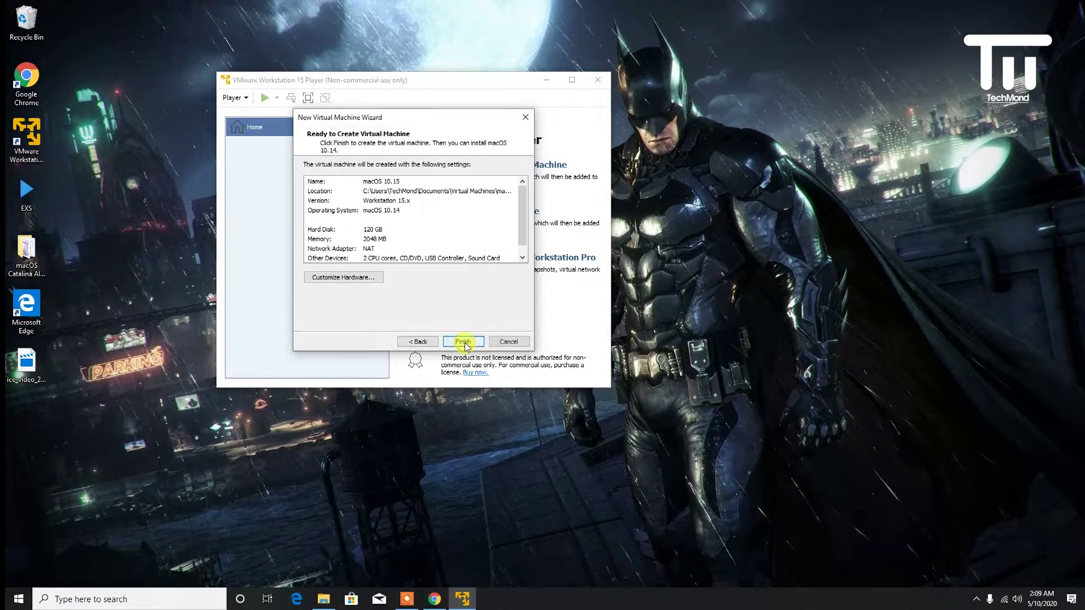
{"action": "left_click", "coordinate": [358, 278]}
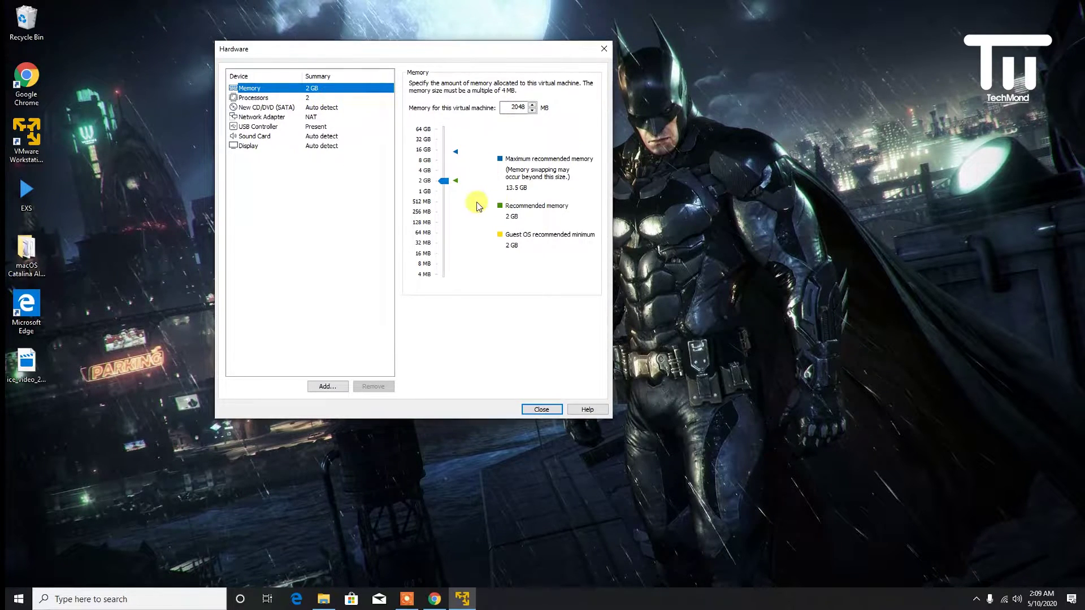
- Set 4 GB memory, 4 processor cores, VT-x/AMD-V virtualization, and an ISO-image CD/DVD drive
{"action": "left_click_drag", "start_coordinate": [444, 186], "coordinate": [446, 170]}
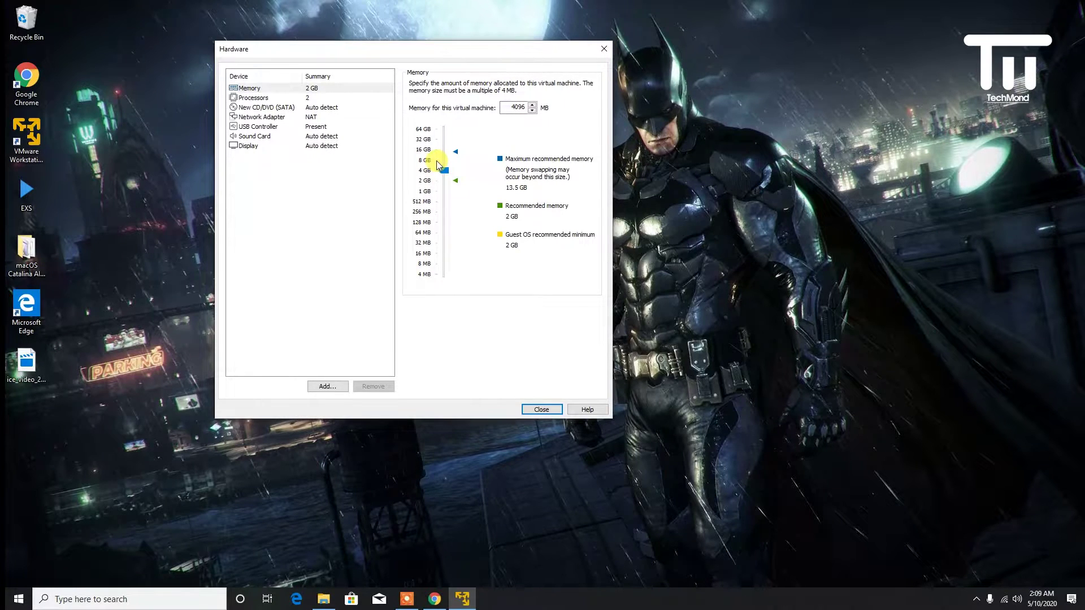
{"action": "left_click", "coordinate": [307, 99]}
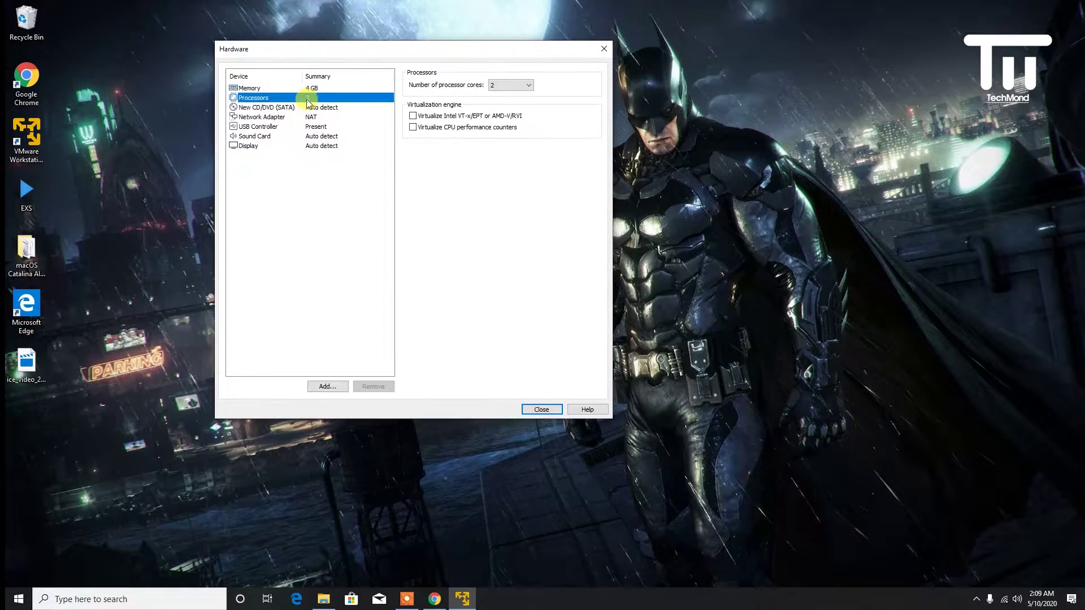
{"action": "left_click", "coordinate": [518, 86]}
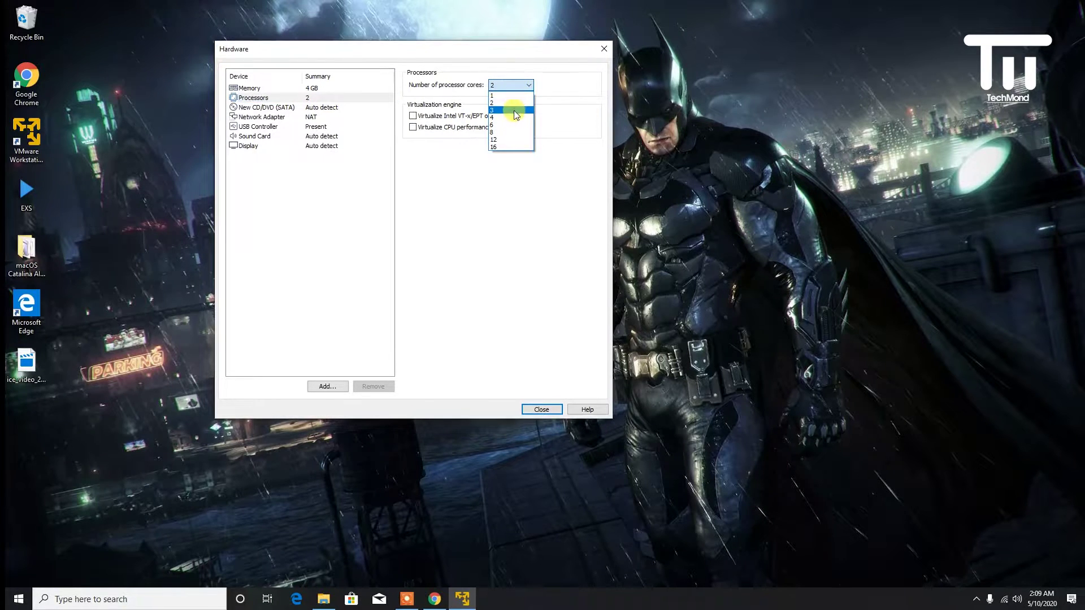
{"action": "left_click", "coordinate": [510, 108]}
{"action": "left_click", "coordinate": [417, 117]}
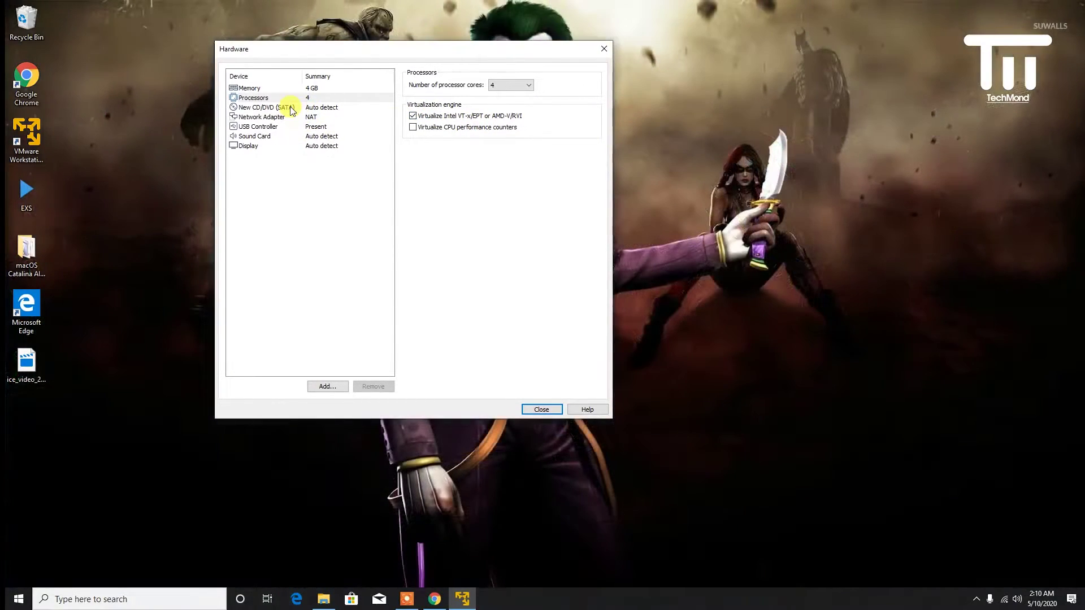
{"action": "left_click", "coordinate": [291, 111]}
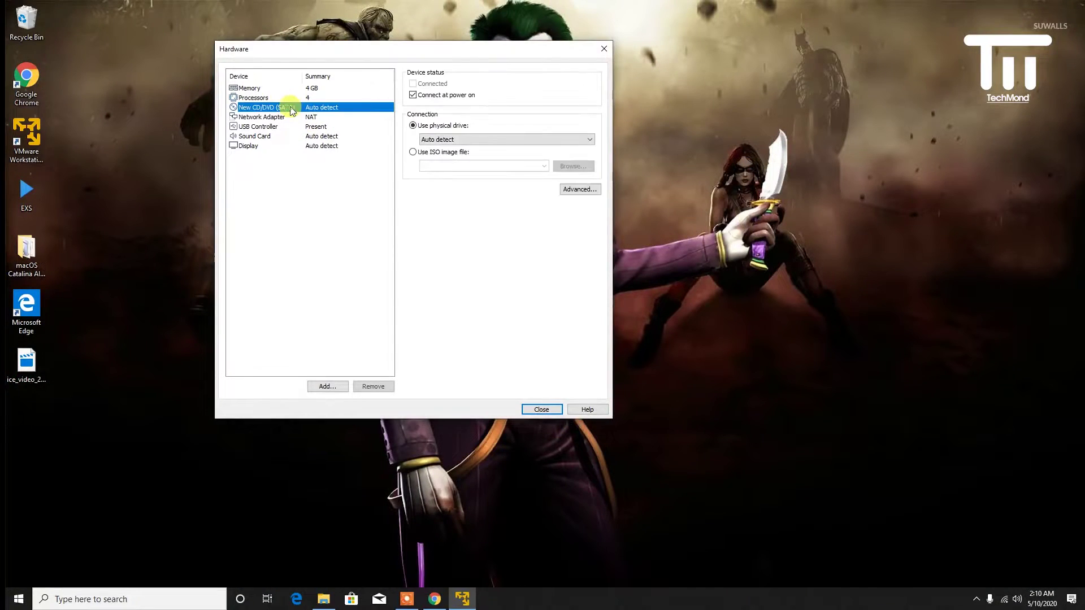
{"action": "left_click", "coordinate": [453, 154]}
- Attach the macOS Catalina ISO from Desktop\macOS Catalina AIO Installer to the virtual CD/DVD drive
{"action": "left_click", "coordinate": [563, 167]}
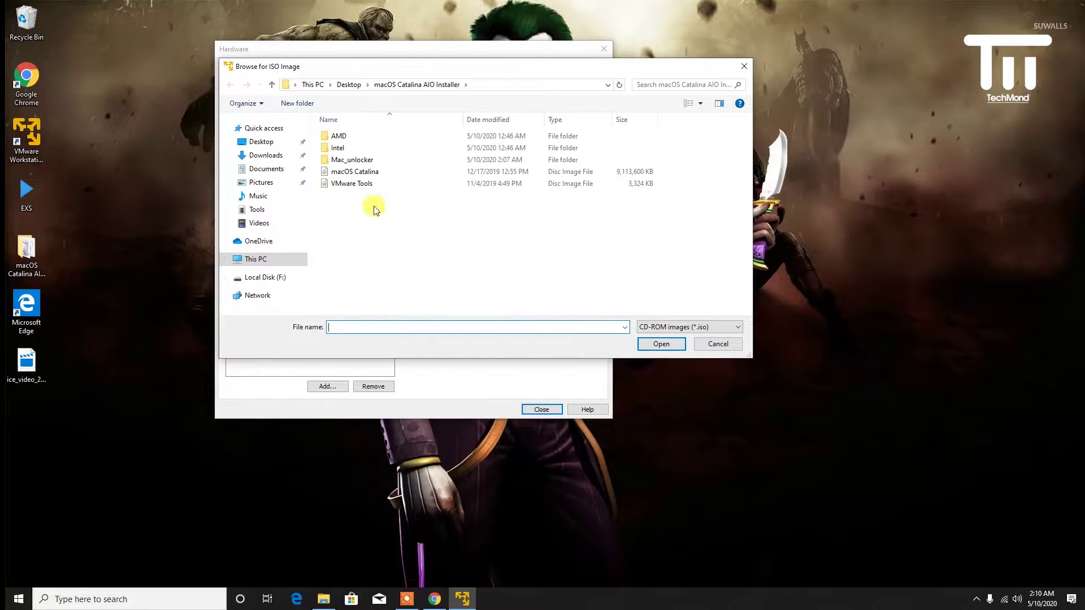
{"action": "left_click", "coordinate": [256, 142]}
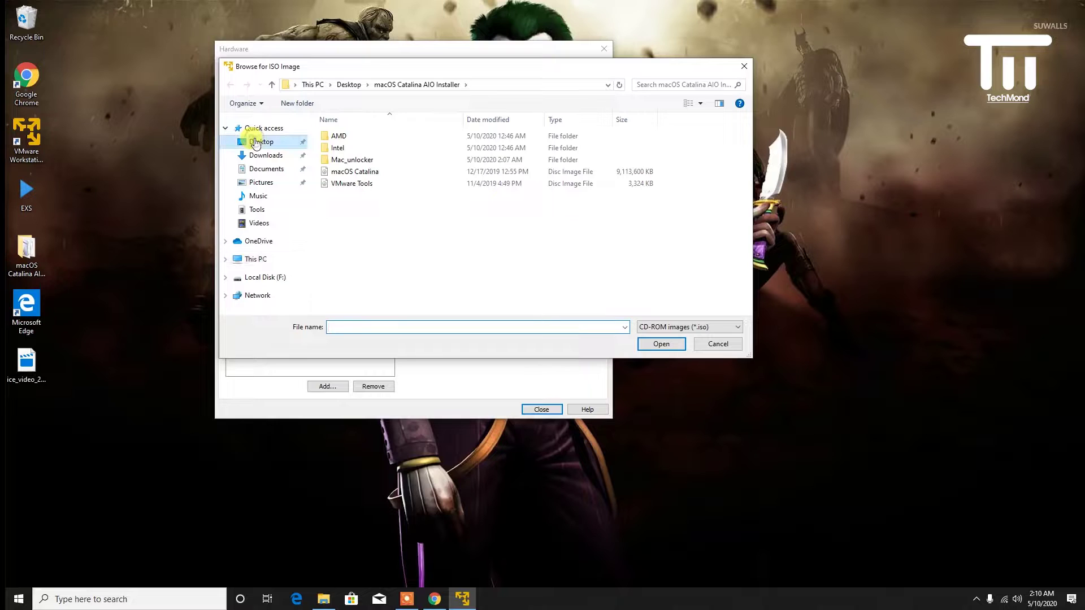
{"action": "left_click", "coordinate": [360, 150]}
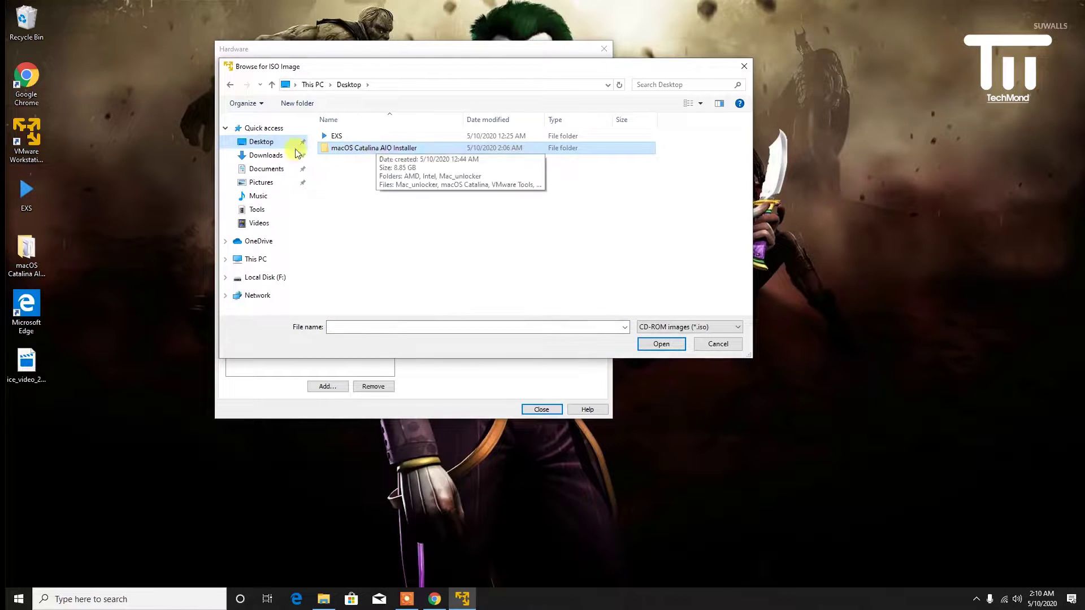
{"action": "double_click", "coordinate": [378, 148]}
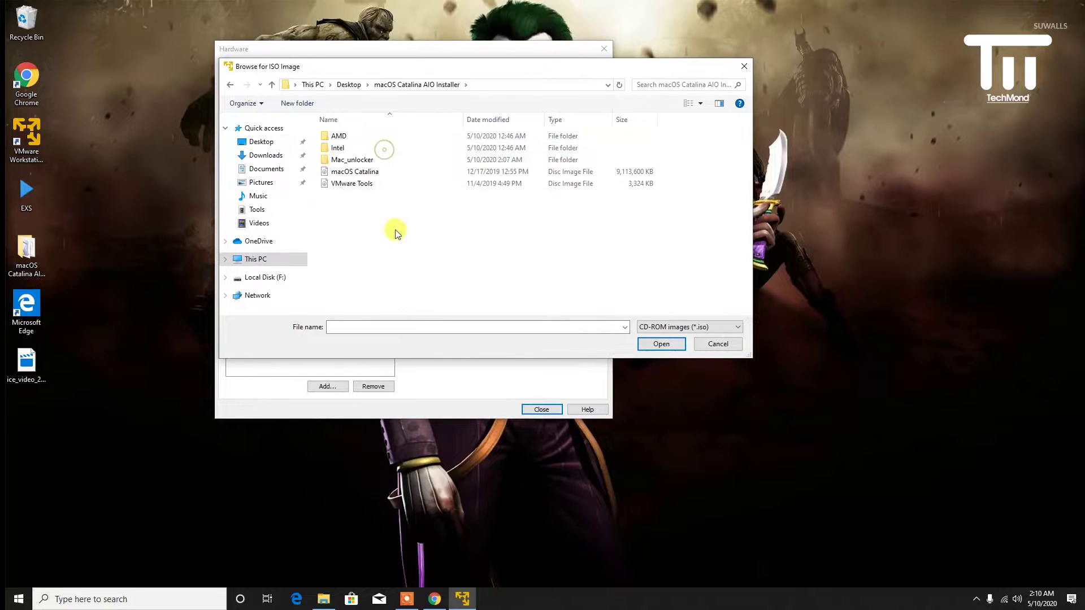
{"action": "left_click", "coordinate": [340, 175]}
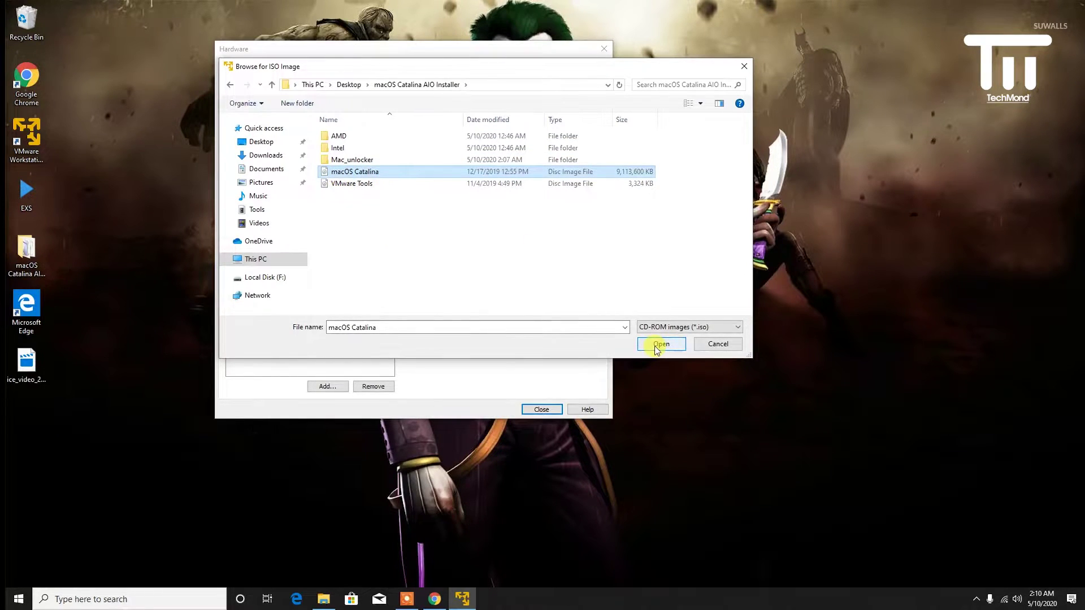
{"action": "left_click", "coordinate": [659, 345]}
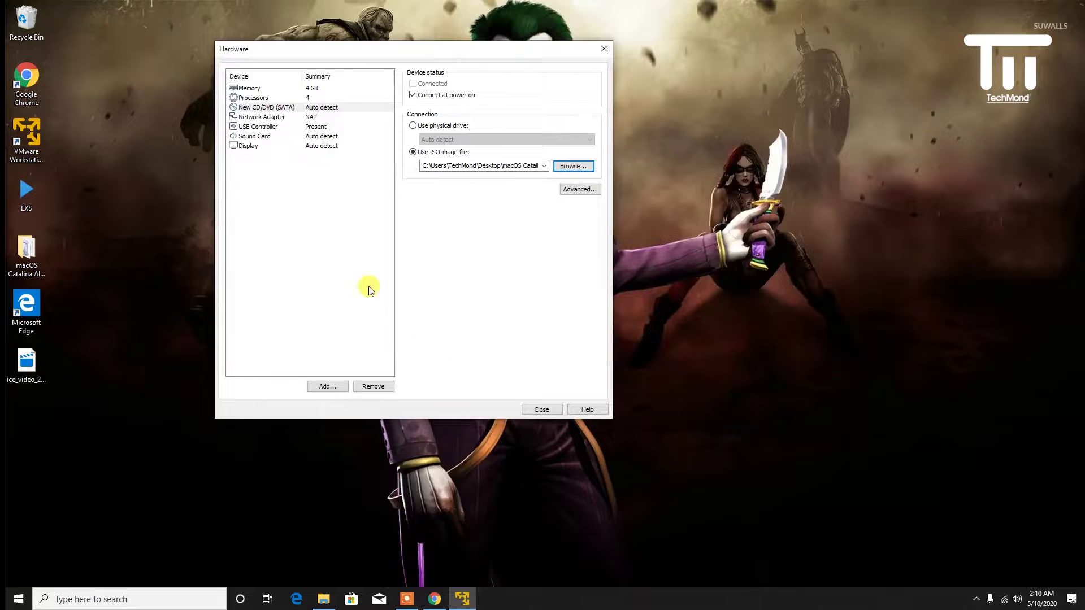
{"action": "left_click", "coordinate": [259, 128]}
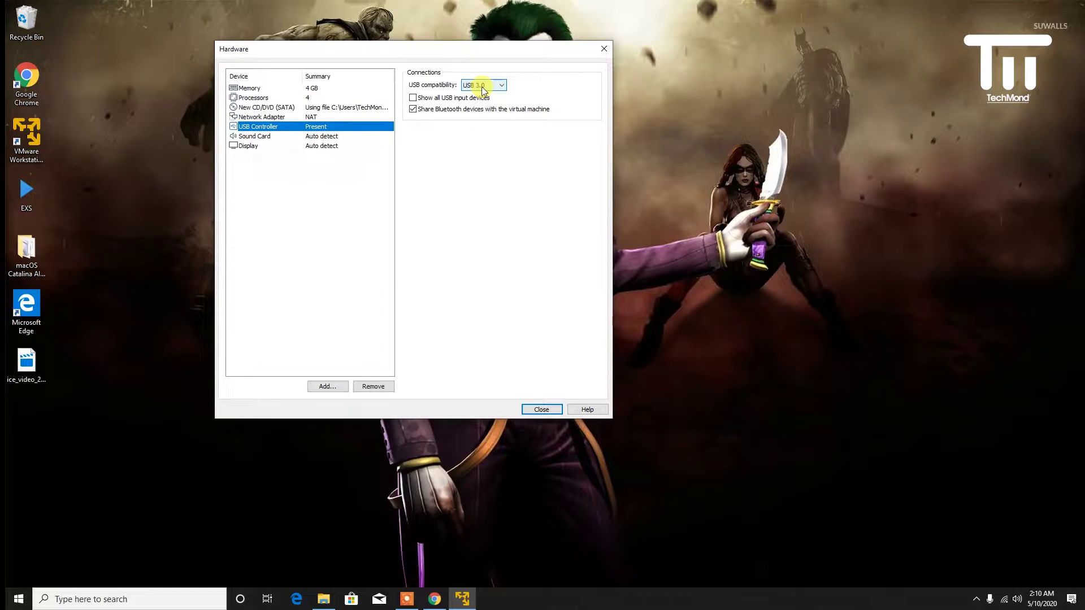
- Set USB compatibility, show all USB input devices, disable Bluetooth sharing, finish the VM, and close Player
{"action": "left_click", "coordinate": [483, 88]}
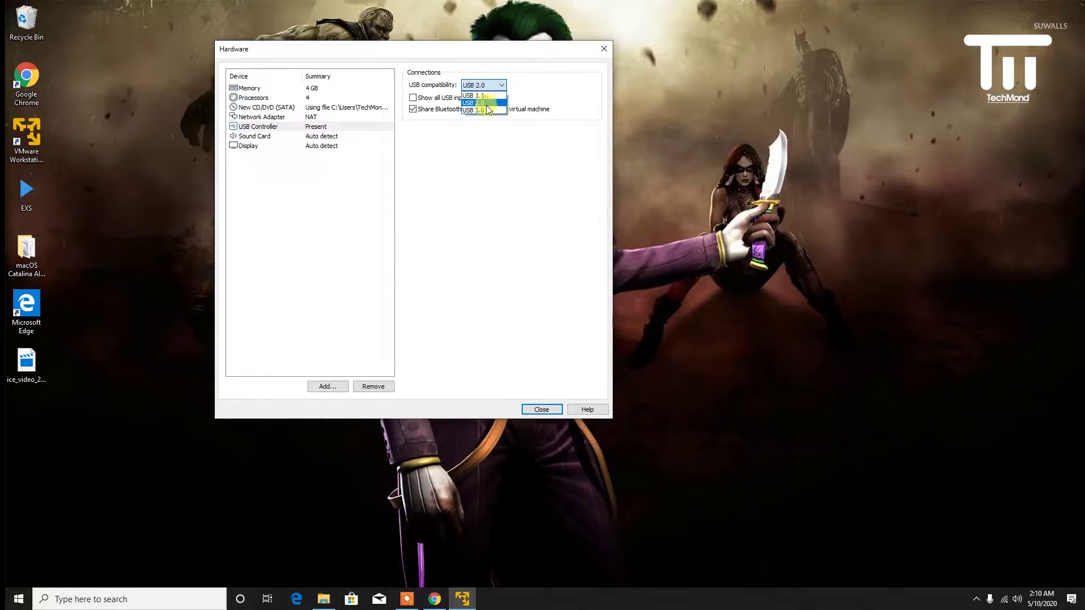
{"action": "left_click", "coordinate": [488, 105]}
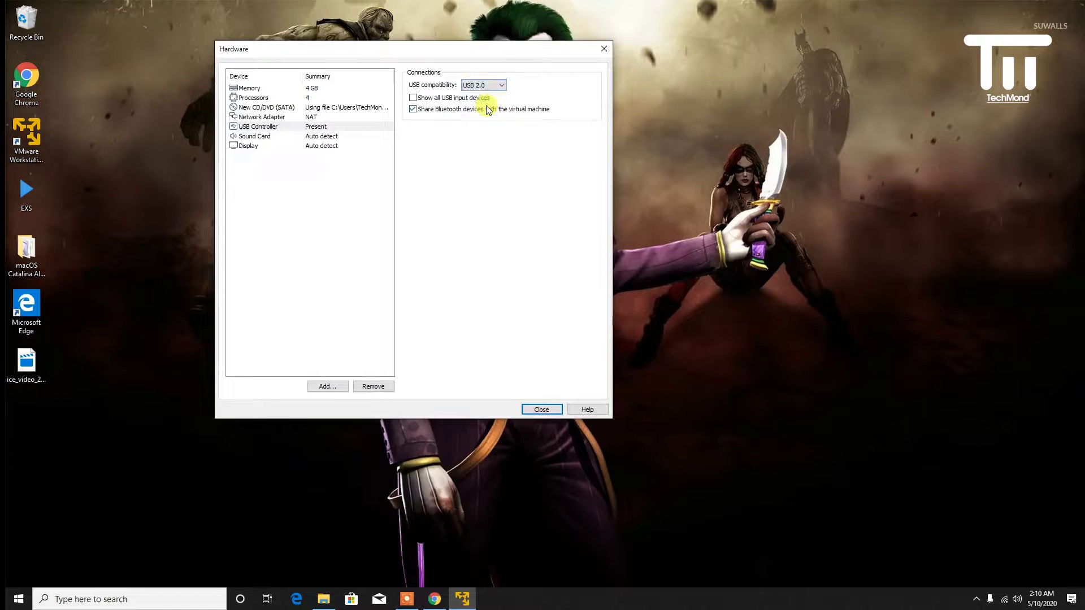
{"action": "left_click", "coordinate": [420, 99]}
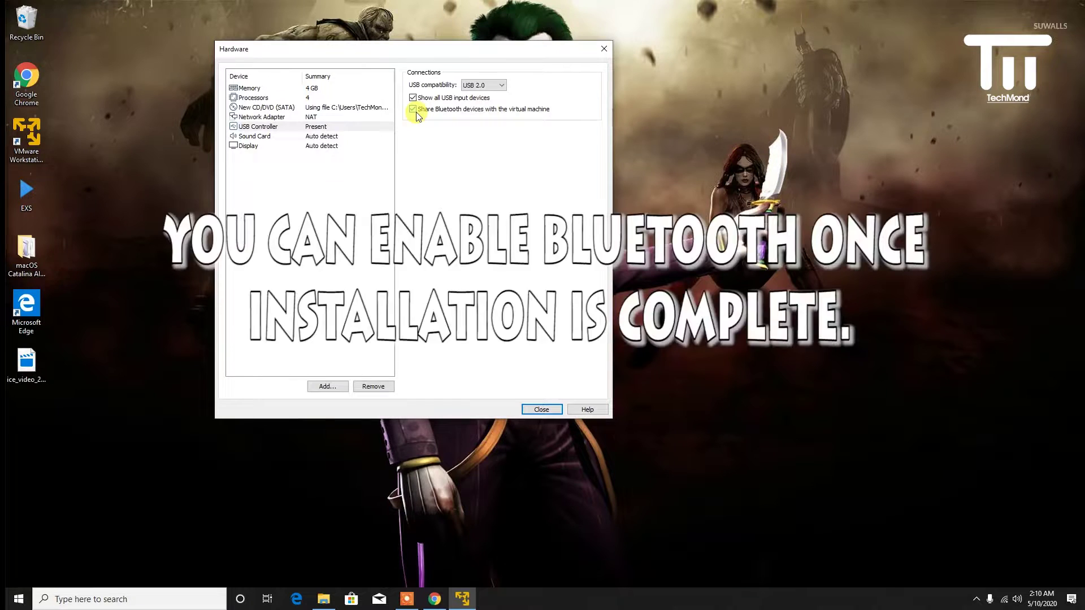
{"action": "left_click", "coordinate": [416, 113]}
{"action": "left_click", "coordinate": [540, 411]}
{"action": "left_click", "coordinate": [462, 342]}
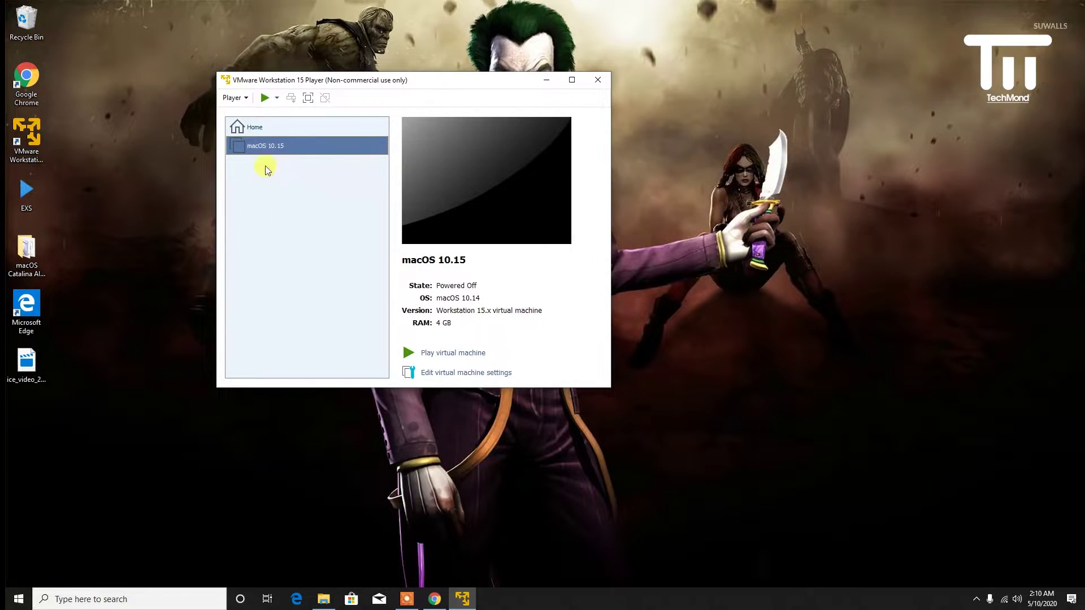
{"action": "left_click", "coordinate": [597, 84]}
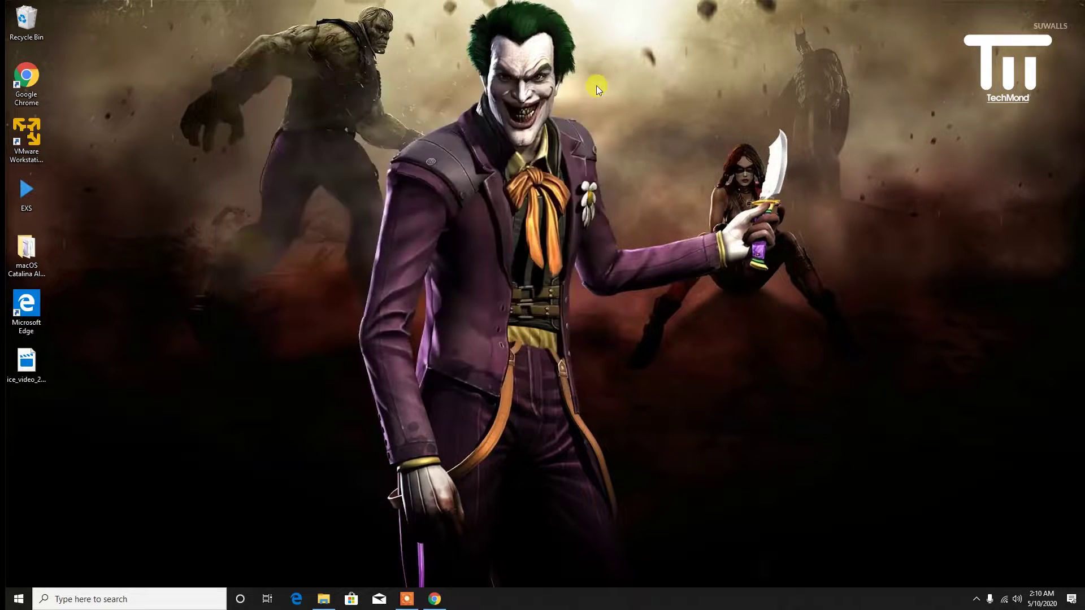
- Open and close the Intel VMX patch file in the installer's Intel folder
{"action": "double_click", "coordinate": [36, 269]}
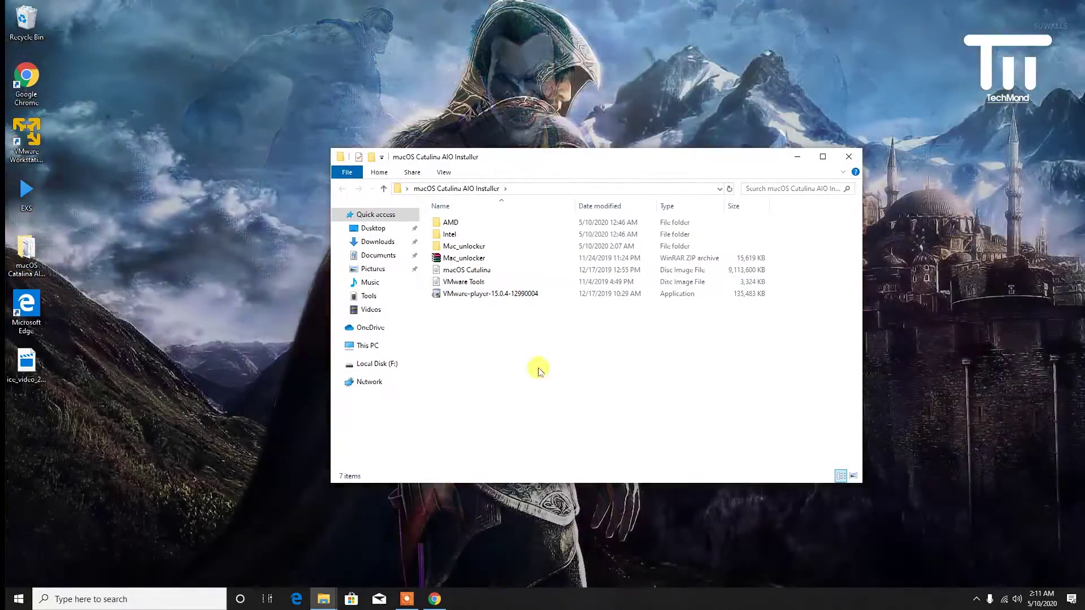
{"action": "double_click", "coordinate": [460, 236]}
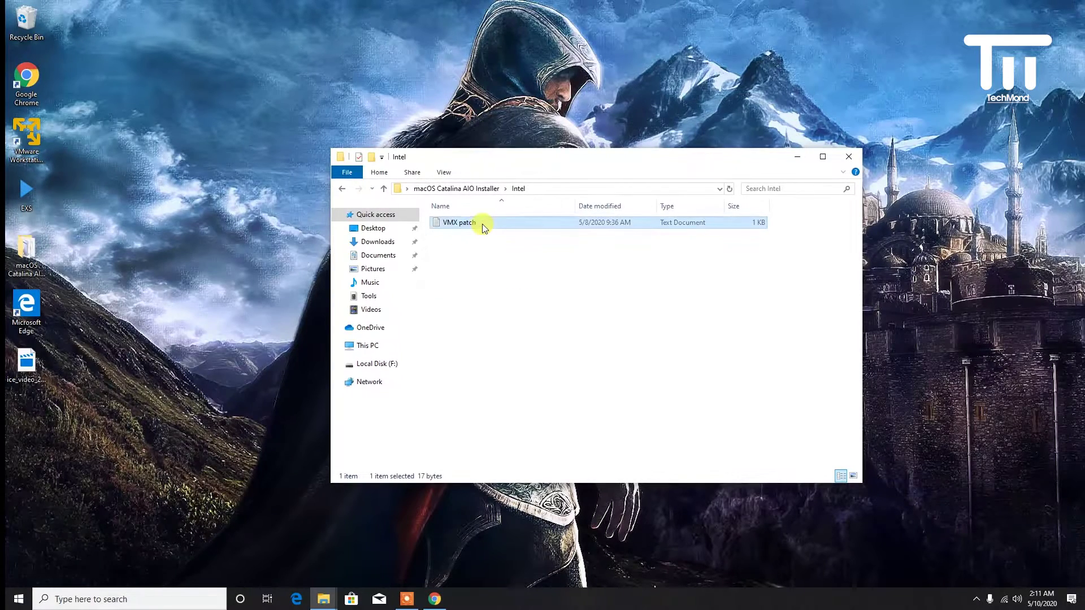
{"action": "double_click", "coordinate": [482, 223]}
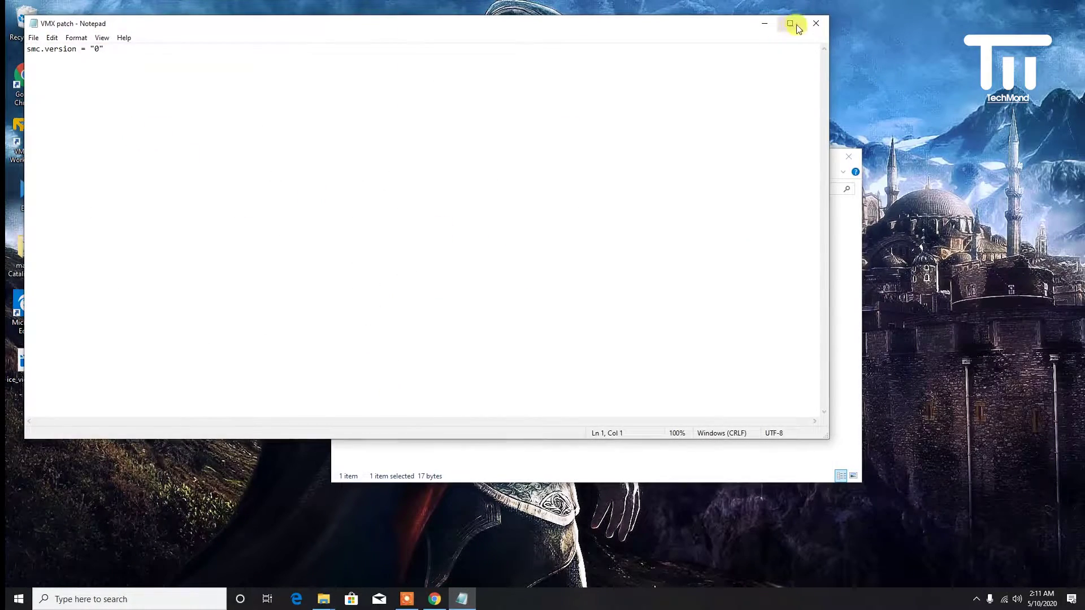
{"action": "left_click", "coordinate": [814, 23]}
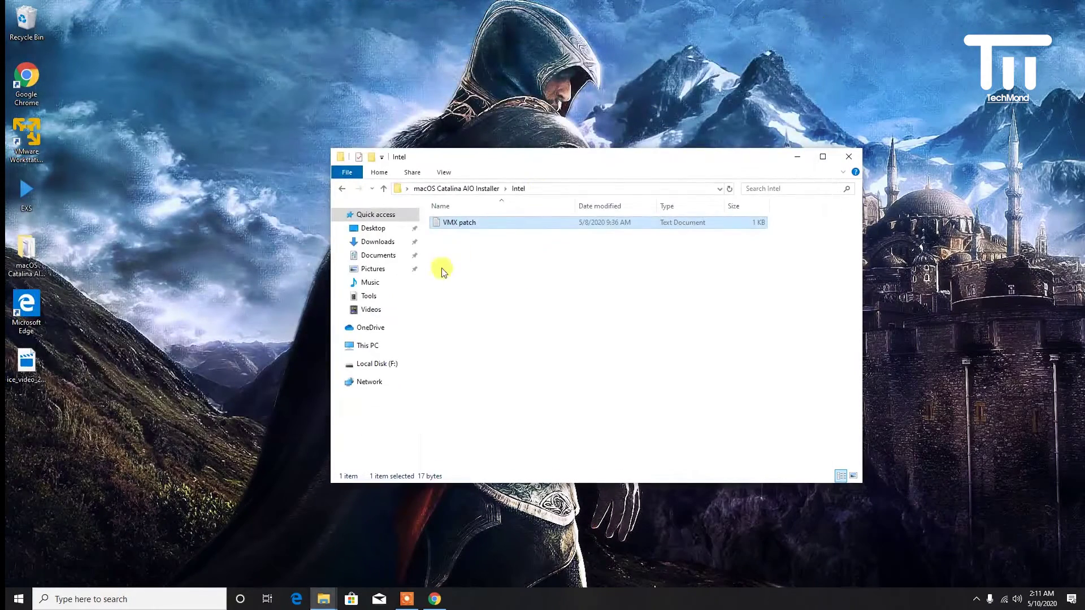
{"action": "left_click", "coordinate": [342, 189]}
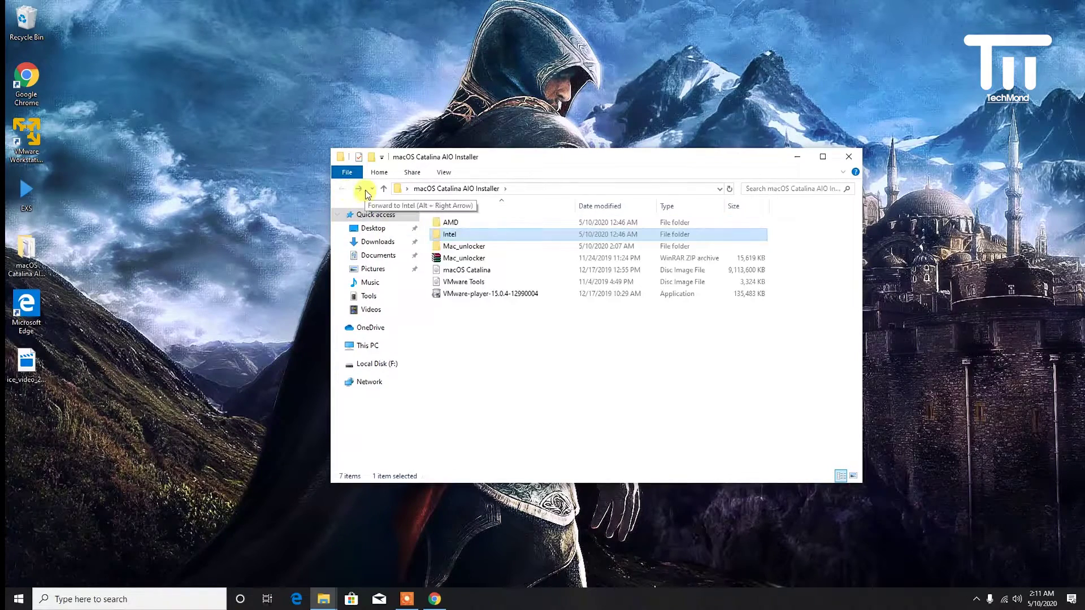
- Copy all ten lines of the AMD VMX patch in Notepad, then close it
{"action": "double_click", "coordinate": [522, 224]}
{"action": "left_click", "coordinate": [465, 224]}
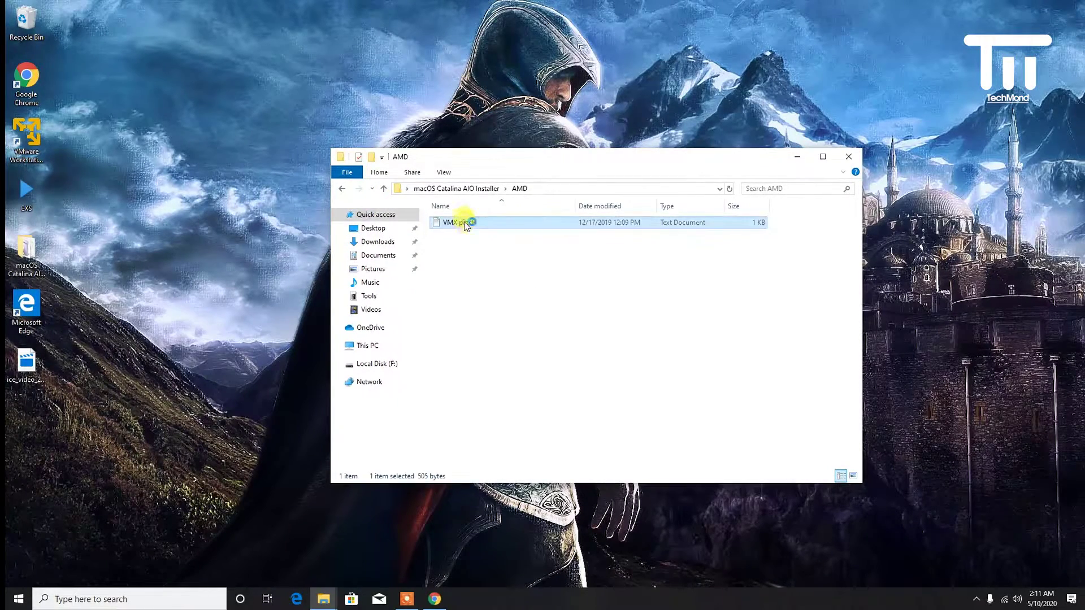
{"action": "double_click", "coordinate": [465, 224]}
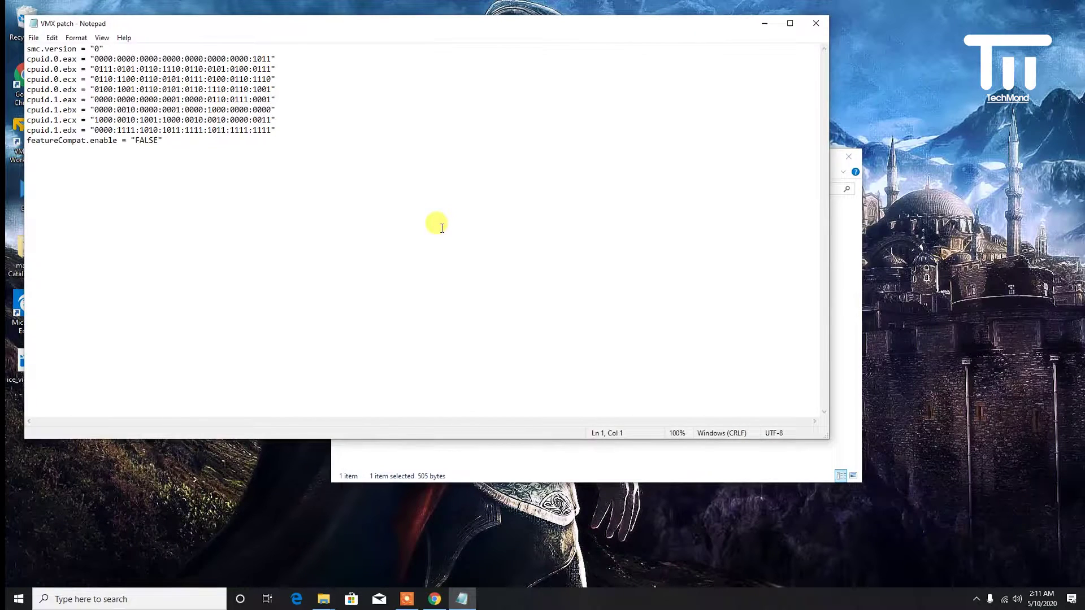
{"action": "left_click_drag", "start_coordinate": [277, 165], "coordinate": [25, 37]}
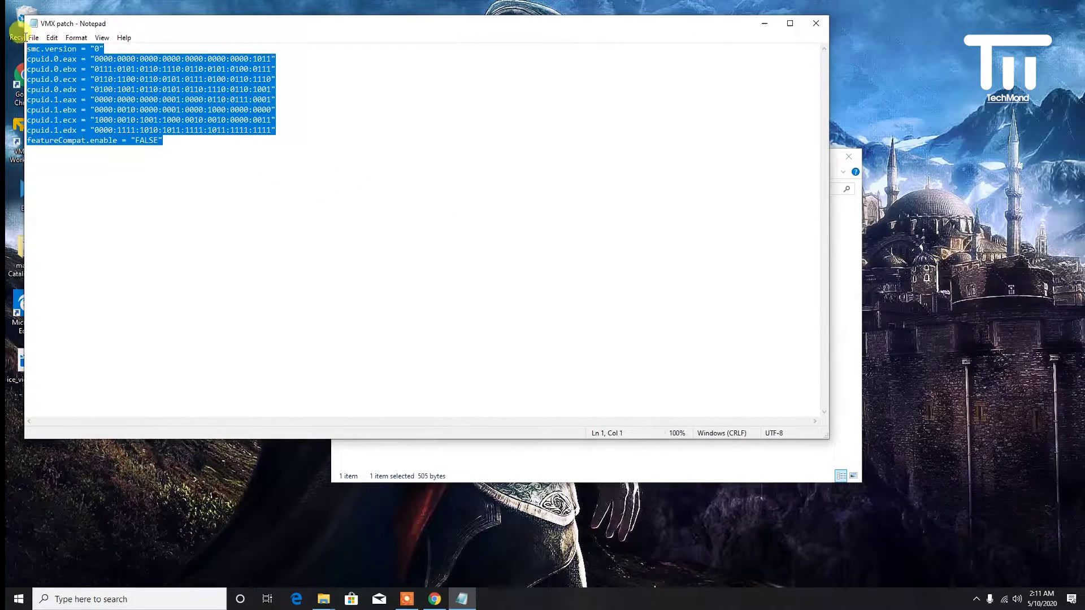
{"action": "right_click", "coordinate": [112, 88]}
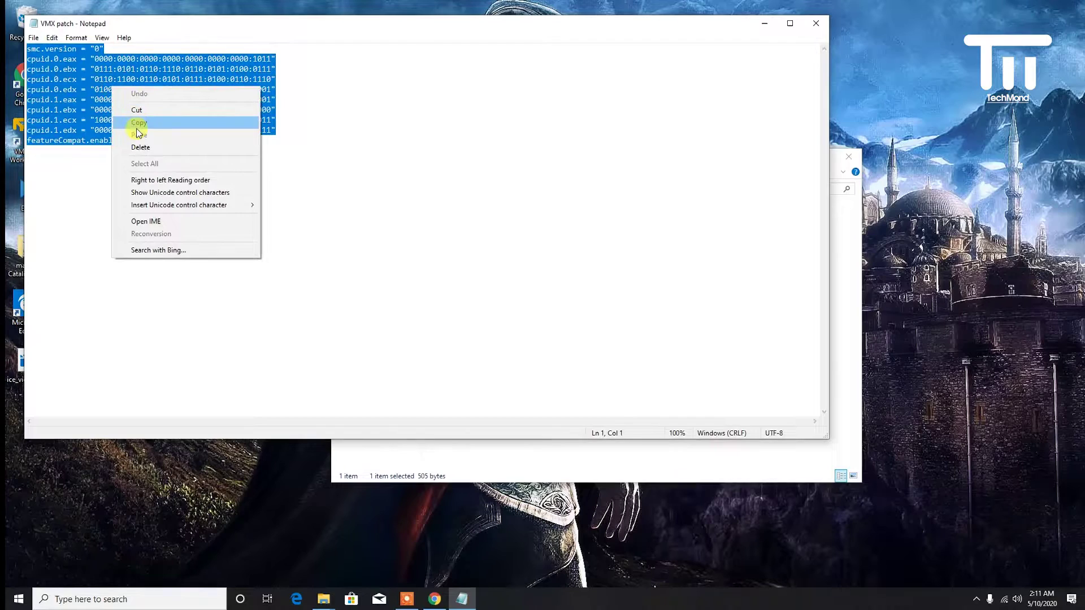
{"action": "left_click", "coordinate": [137, 123]}
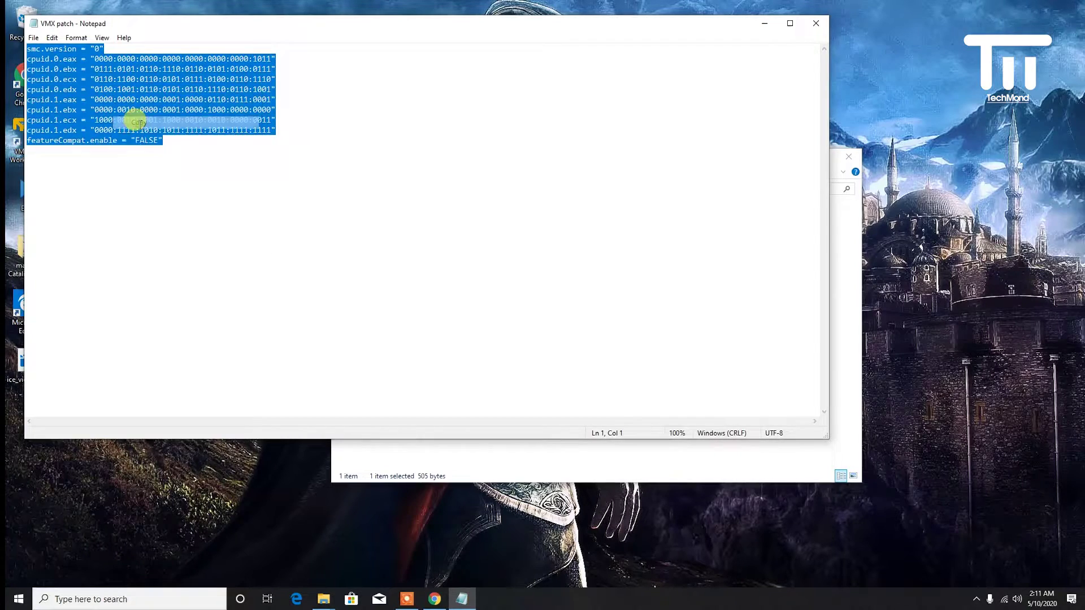
{"action": "left_click", "coordinate": [817, 29]}
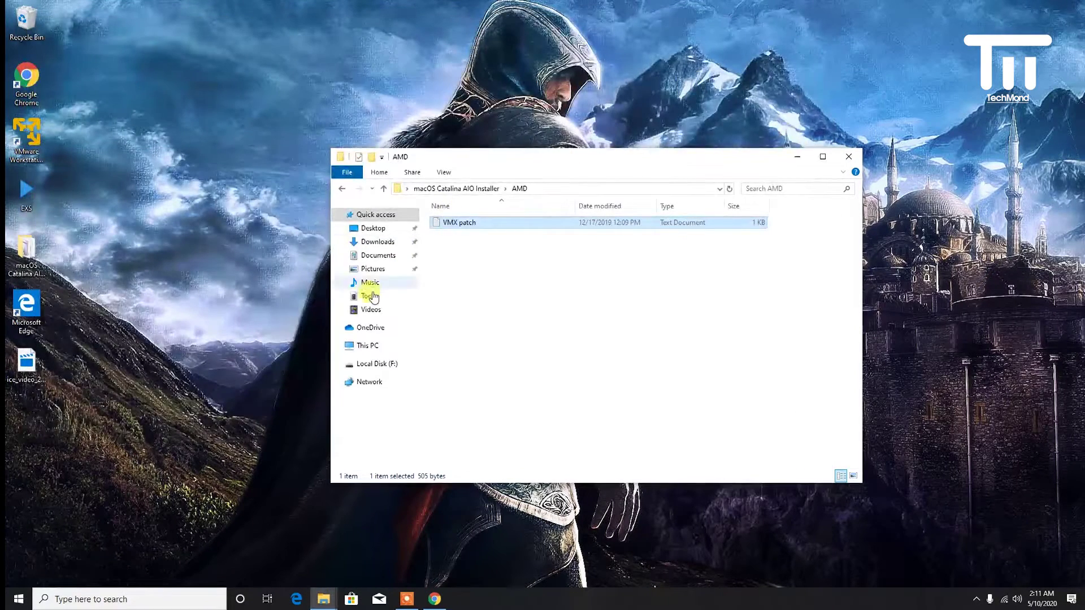
- Go to Documents\Virtual Machines\macOS 10.15 and bring up actions for its .vmx file
{"action": "left_click", "coordinate": [371, 256]}
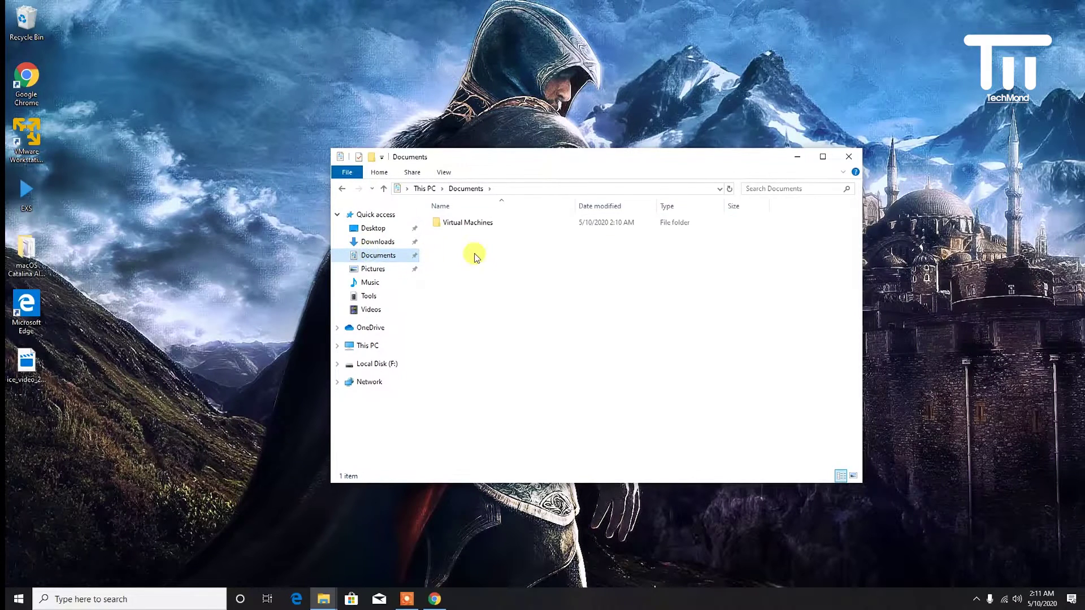
{"action": "double_click", "coordinate": [486, 223]}
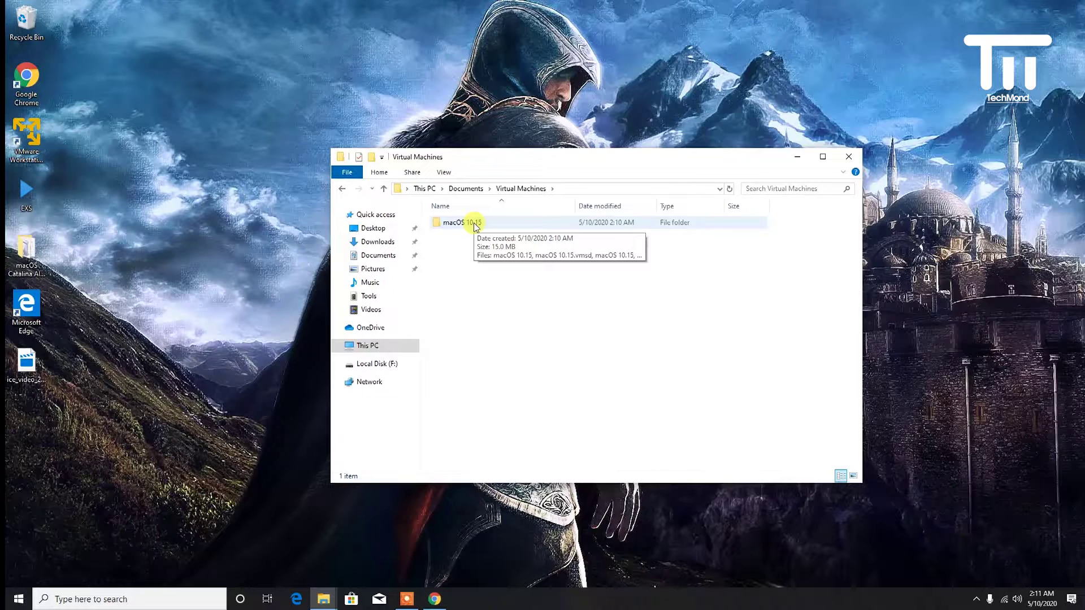
{"action": "double_click", "coordinate": [474, 222]}
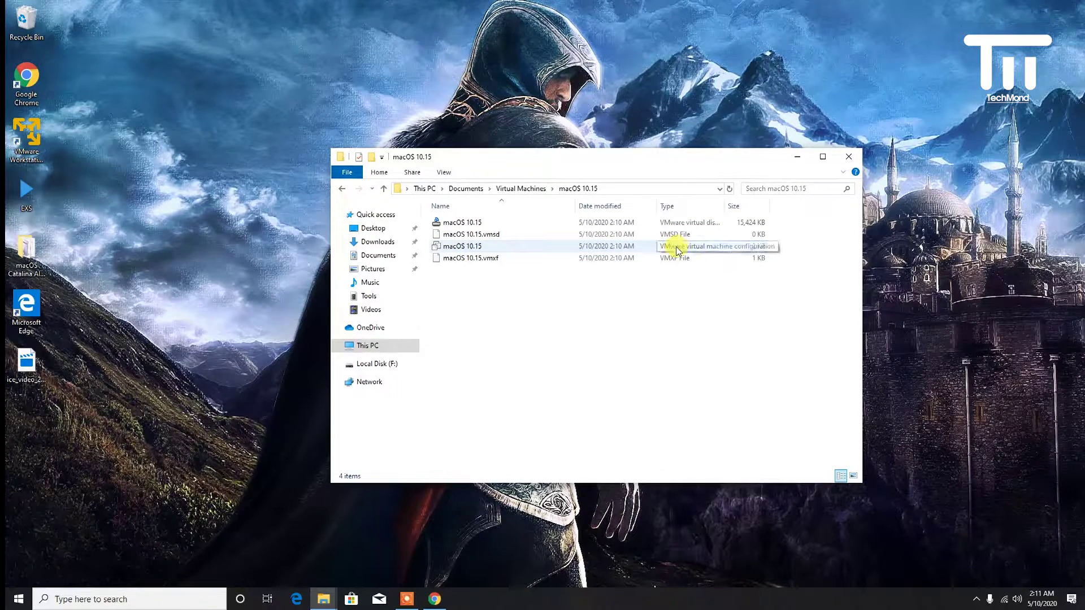
{"action": "left_click", "coordinate": [459, 247]}
{"action": "right_click", "coordinate": [459, 247]}
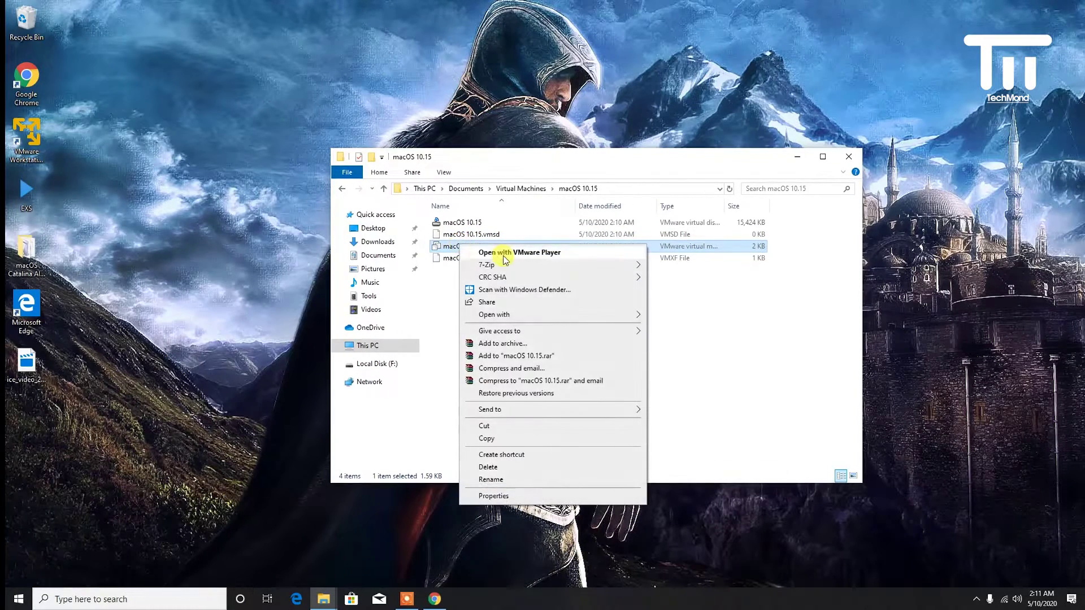
- Open the .vmx in Notepad and change virtualHW.version from 16 to 10
{"action": "mouse_move", "coordinate": [520, 316]}
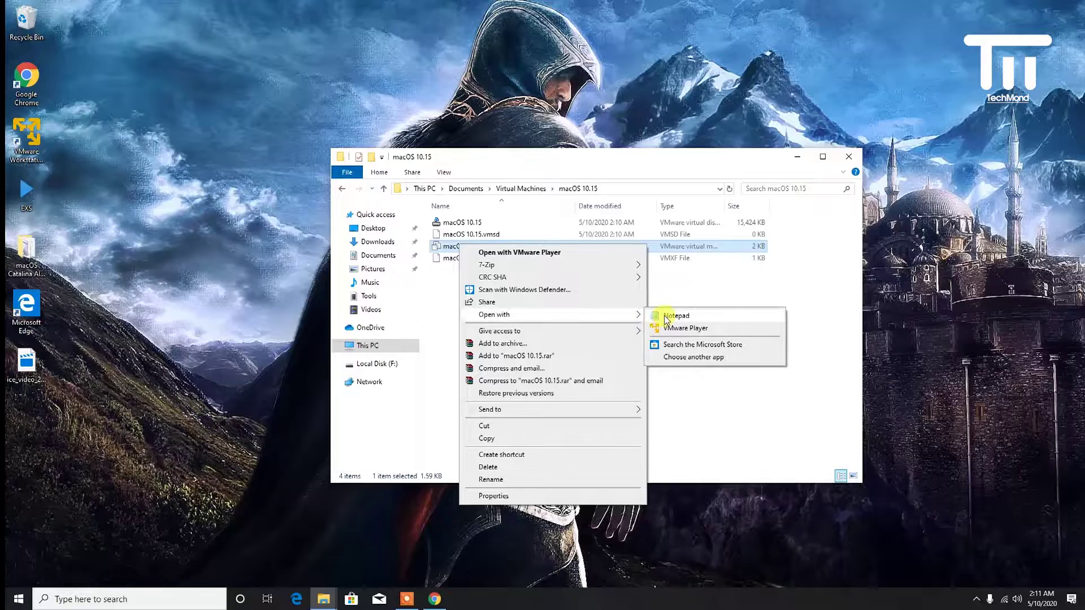
{"action": "left_click", "coordinate": [667, 320]}
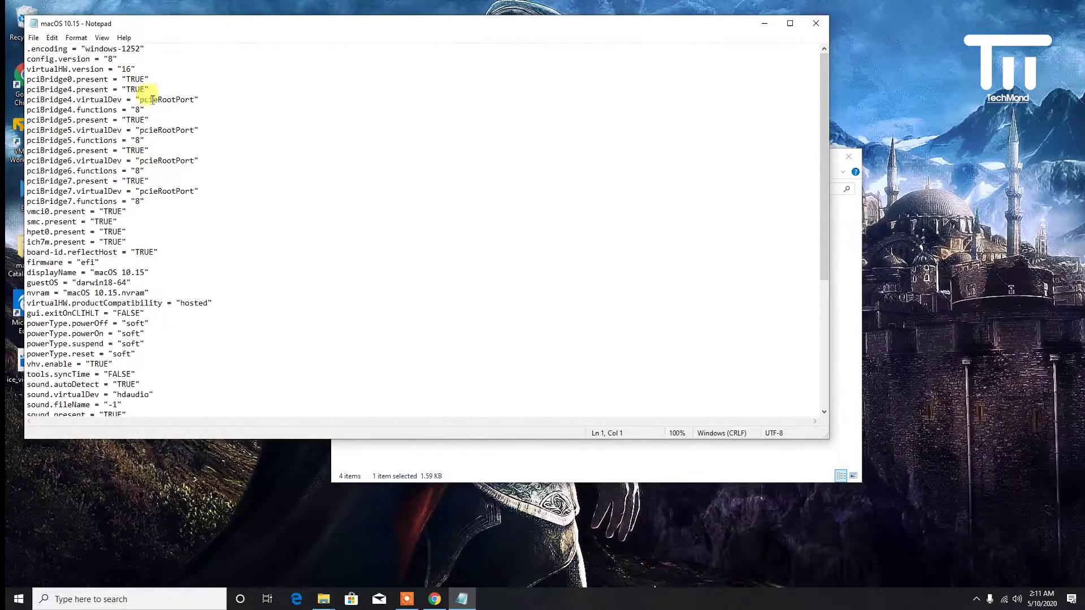
{"action": "left_click_drag", "start_coordinate": [145, 26], "coordinate": [336, 121]}
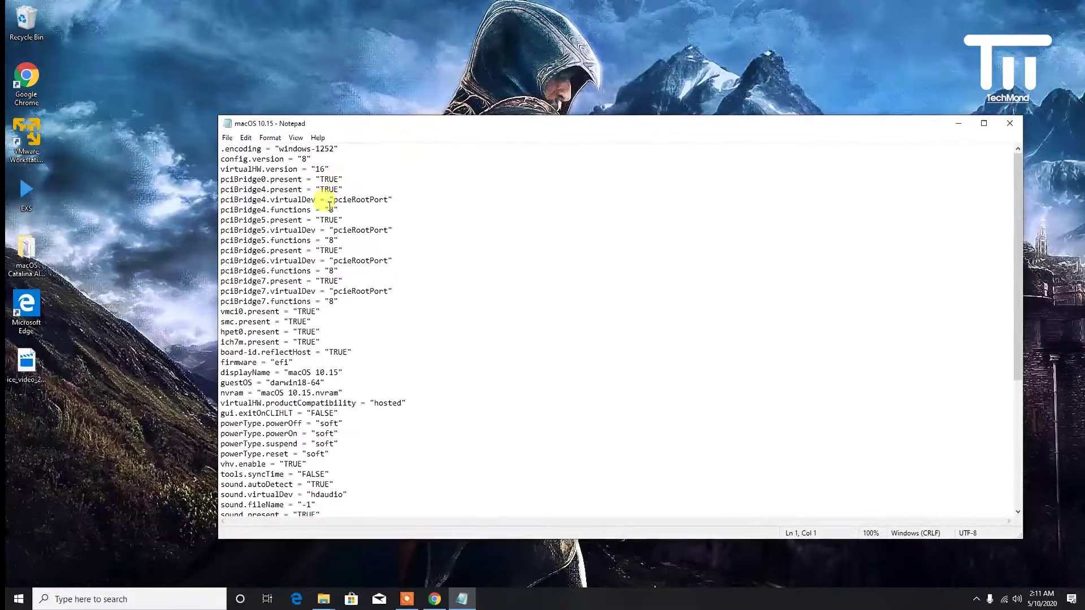
{"action": "left_click", "coordinate": [323, 169]}
{"action": "key", "text": "BackSpace"}
{"action": "type", "text": "0"}
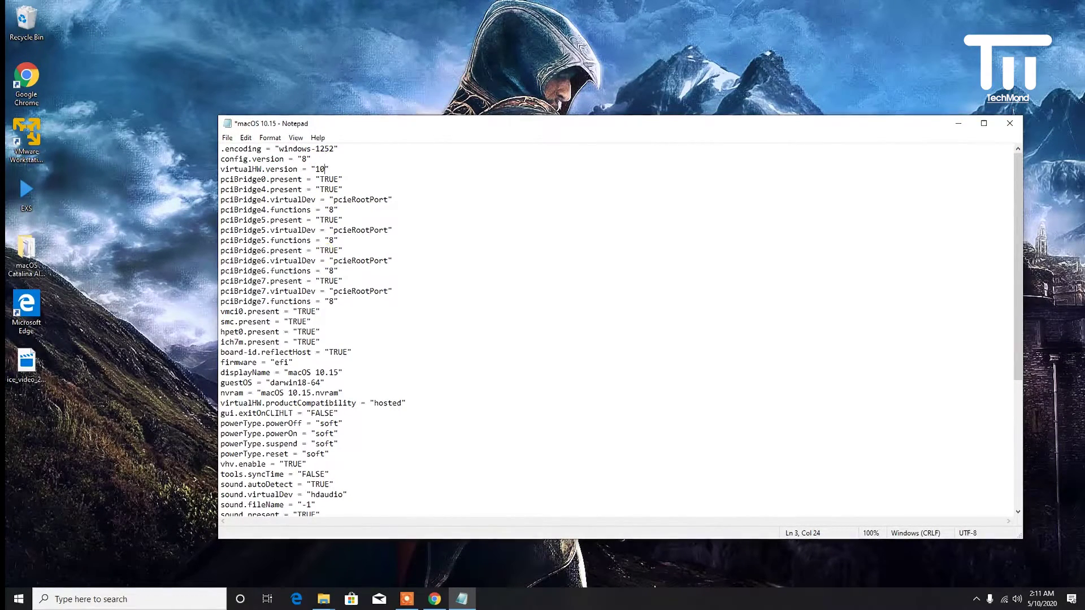
- Paste the AMD patch lines after floppy0.present, save the file and close Notepad
{"action": "scroll", "coordinate": [473, 232], "scroll_direction": "down", "scroll_amount": 7}
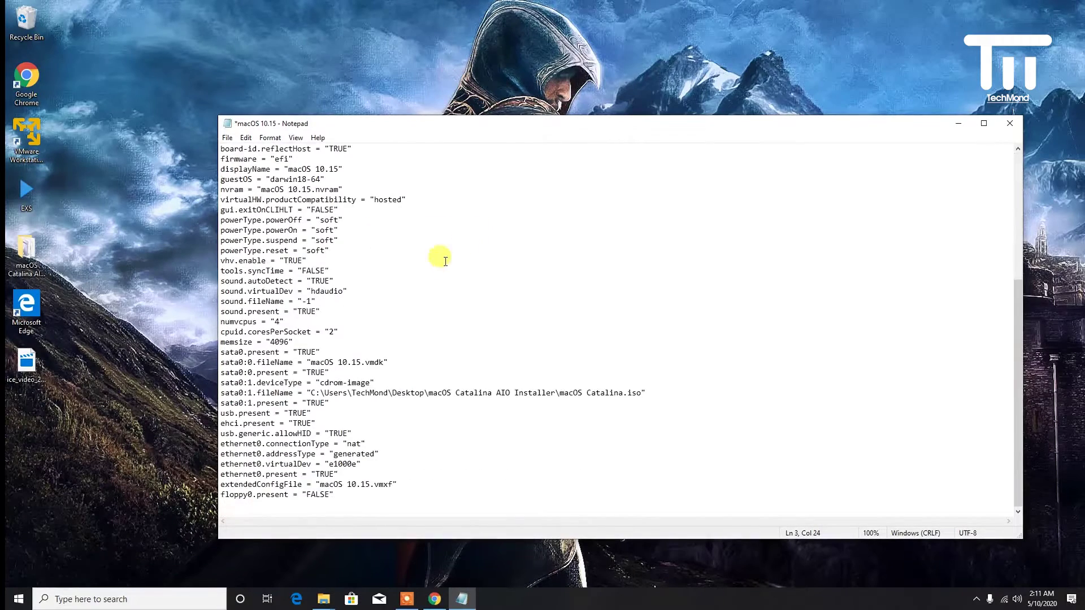
{"action": "left_click", "coordinate": [331, 487]}
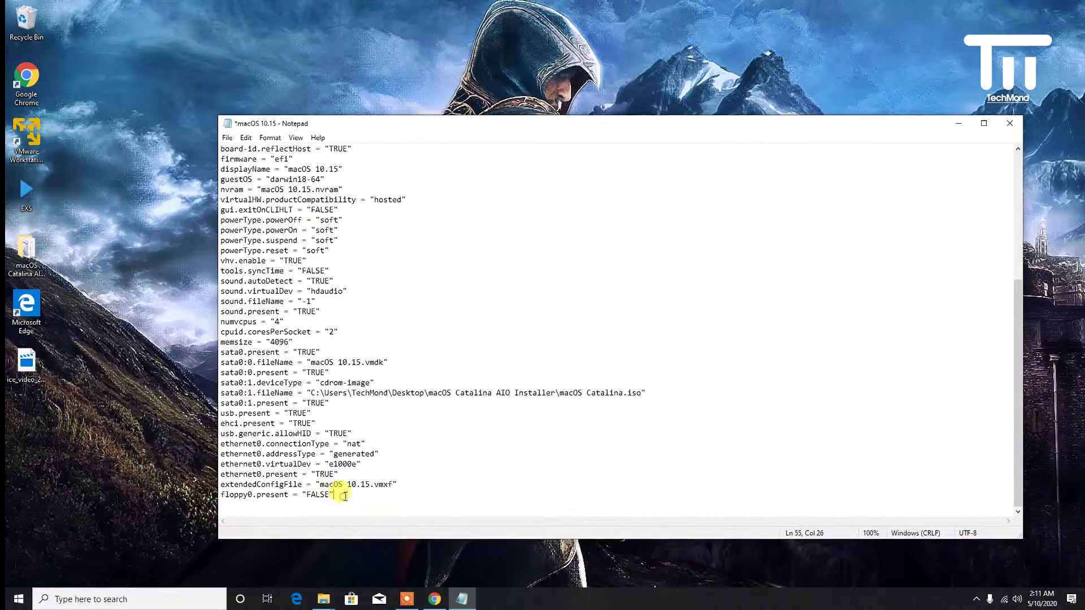
{"action": "key", "text": "Return"}
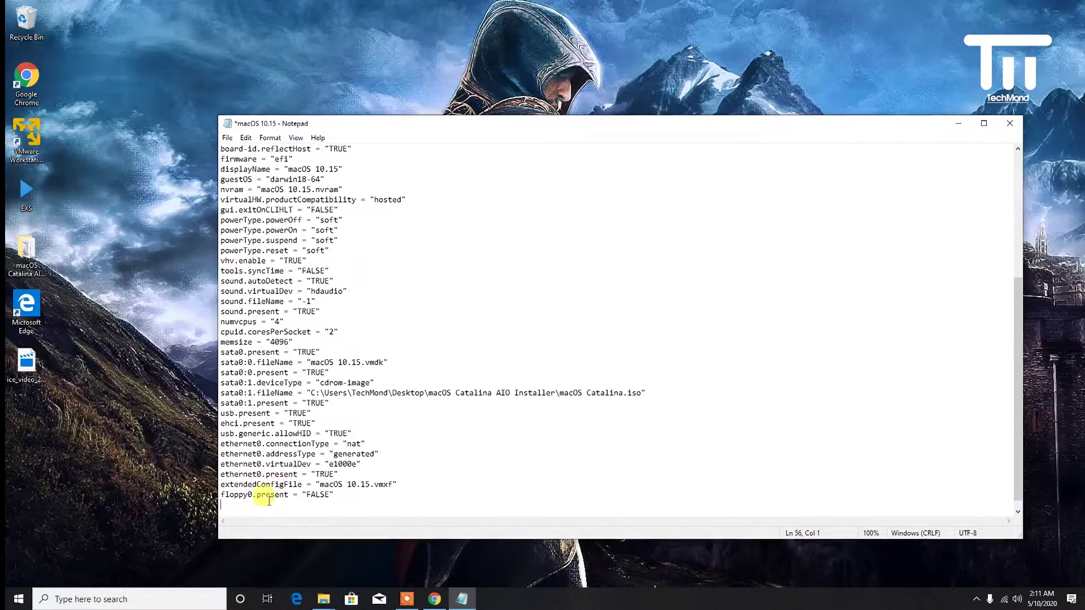
{"action": "right_click", "coordinate": [266, 504]}
{"action": "left_click", "coordinate": [315, 384]}
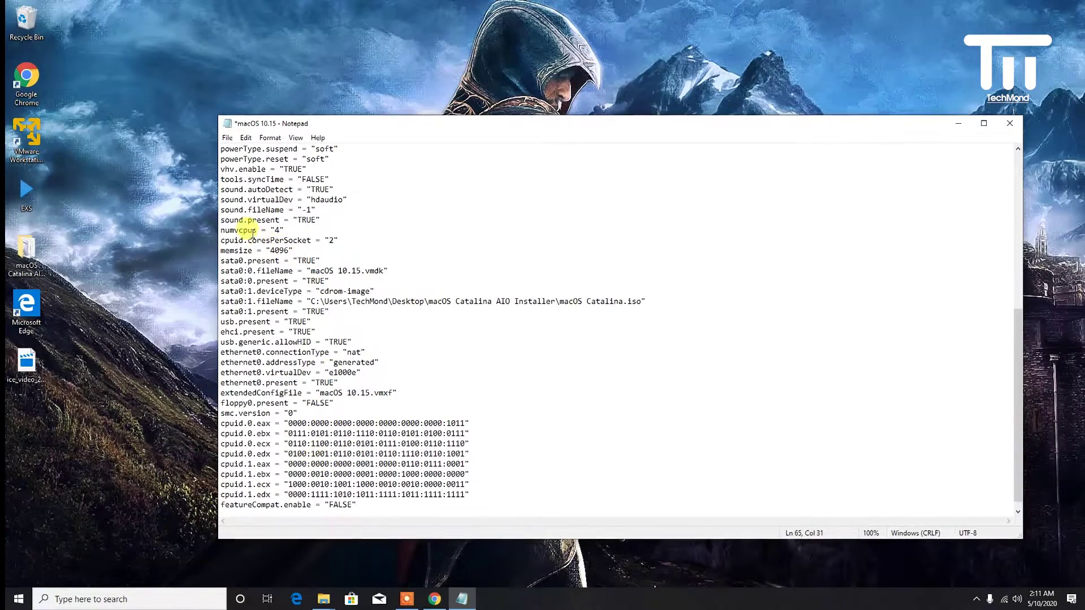
{"action": "left_click", "coordinate": [235, 140]}
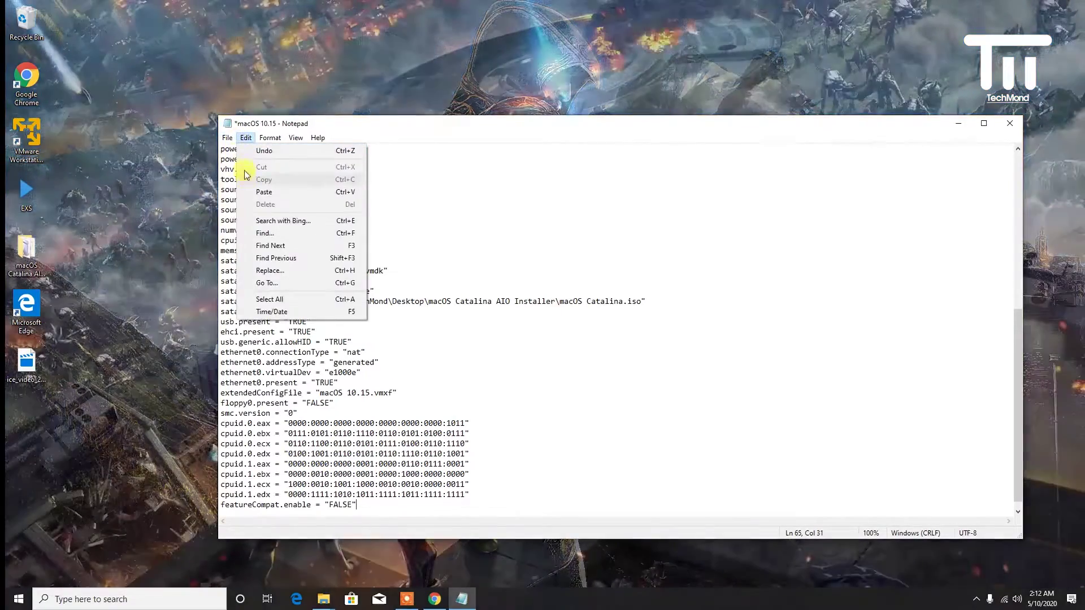
{"action": "left_click", "coordinate": [226, 189]}
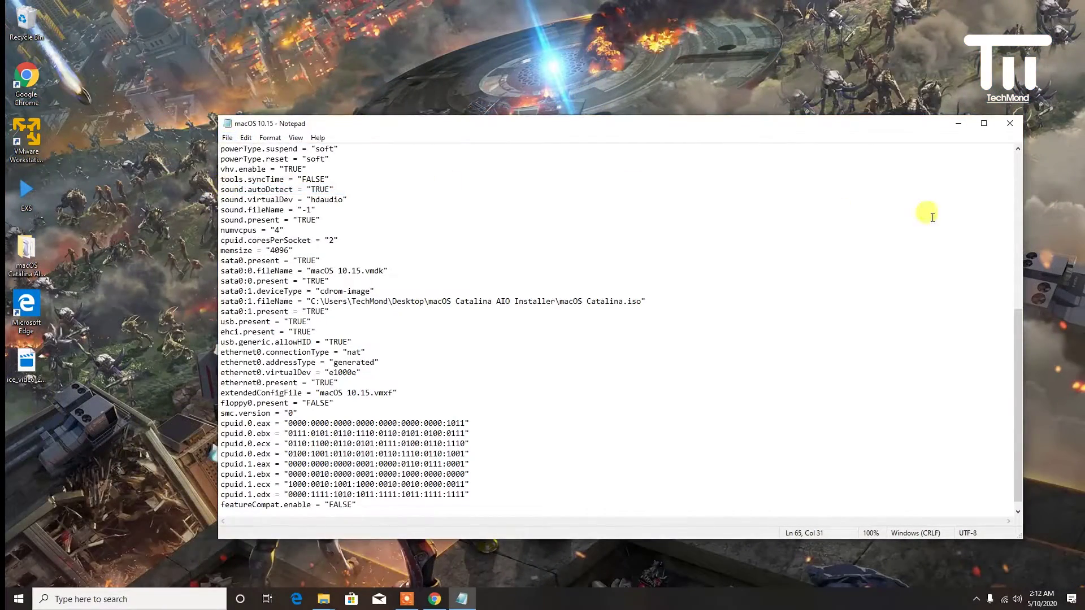
{"action": "left_click", "coordinate": [1011, 124]}
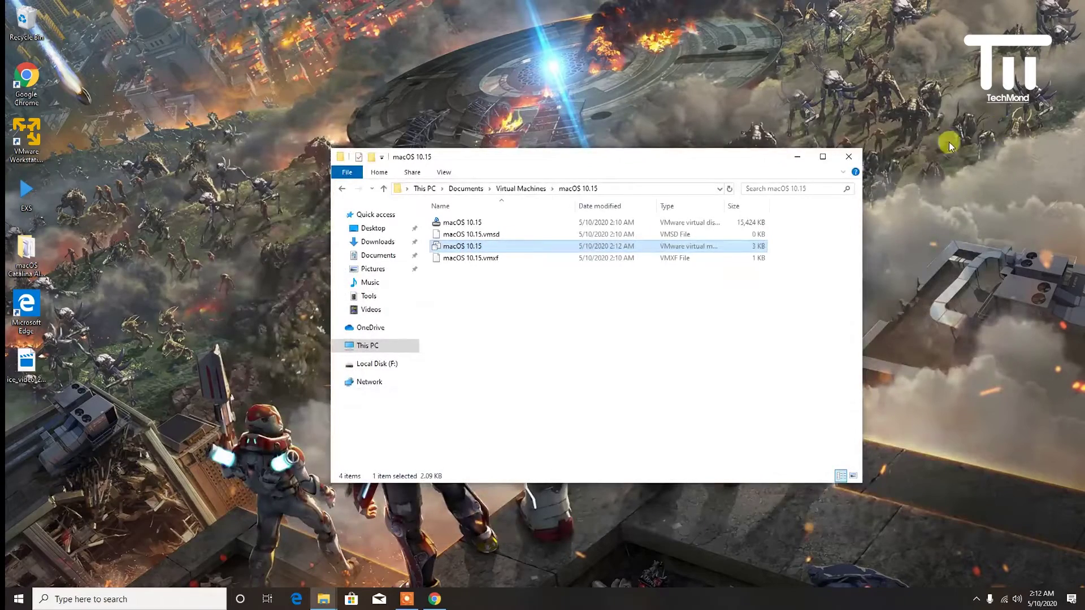
- Close the macOS 10.15 folder window and launch VMware Workstation 15 Player
{"action": "left_click", "coordinate": [849, 157]}
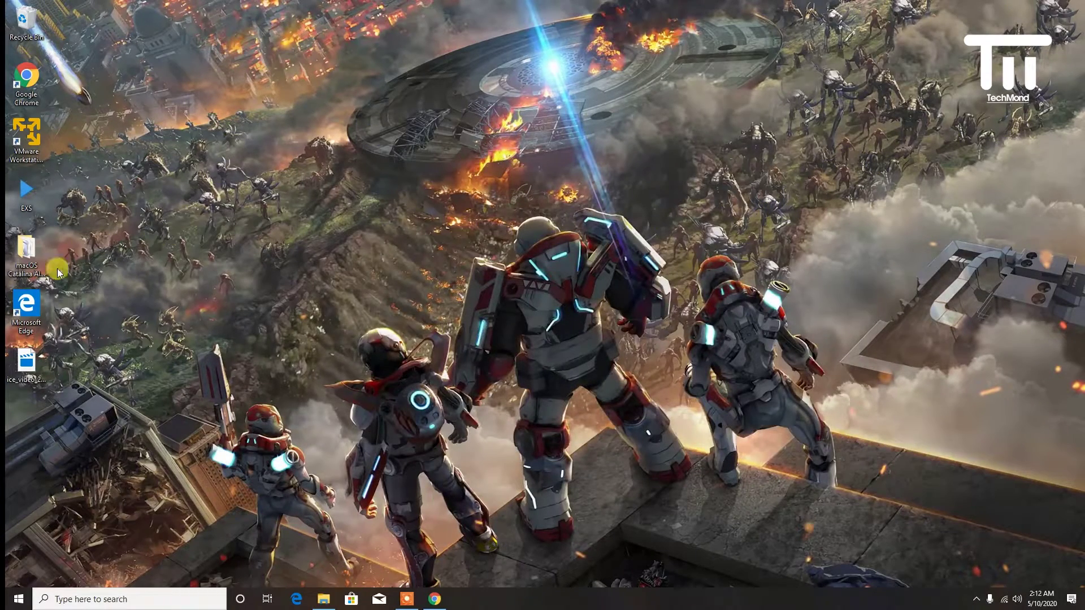
{"action": "left_click", "coordinate": [32, 140]}
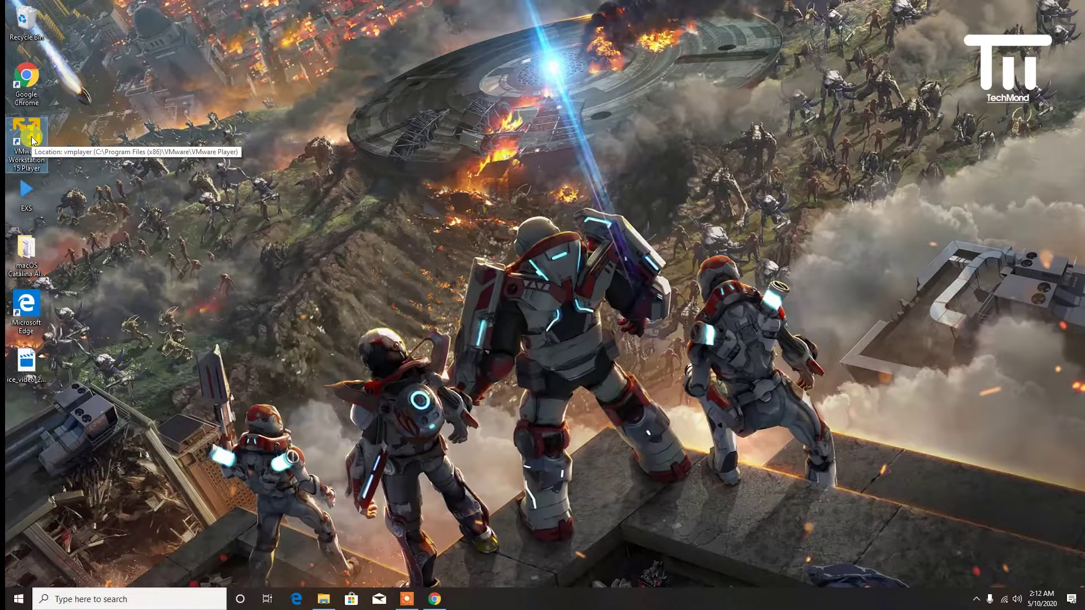
{"action": "double_click", "coordinate": [32, 140]}
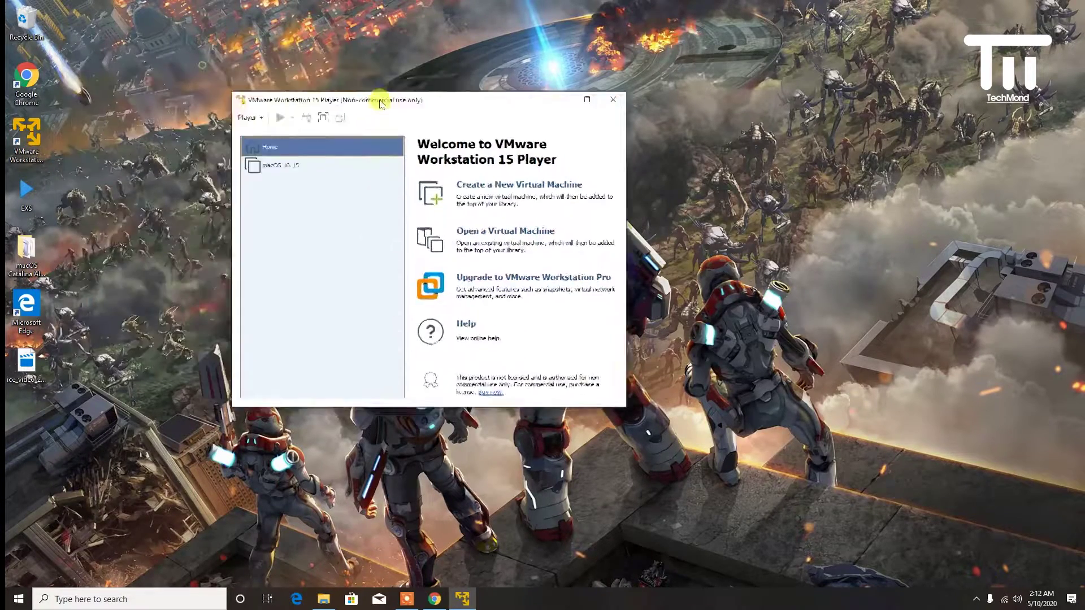
- In macOS 10.15's settings, set the guest OS to Microsoft Windows, version Windows 10 x64
{"action": "left_click", "coordinate": [339, 185]}
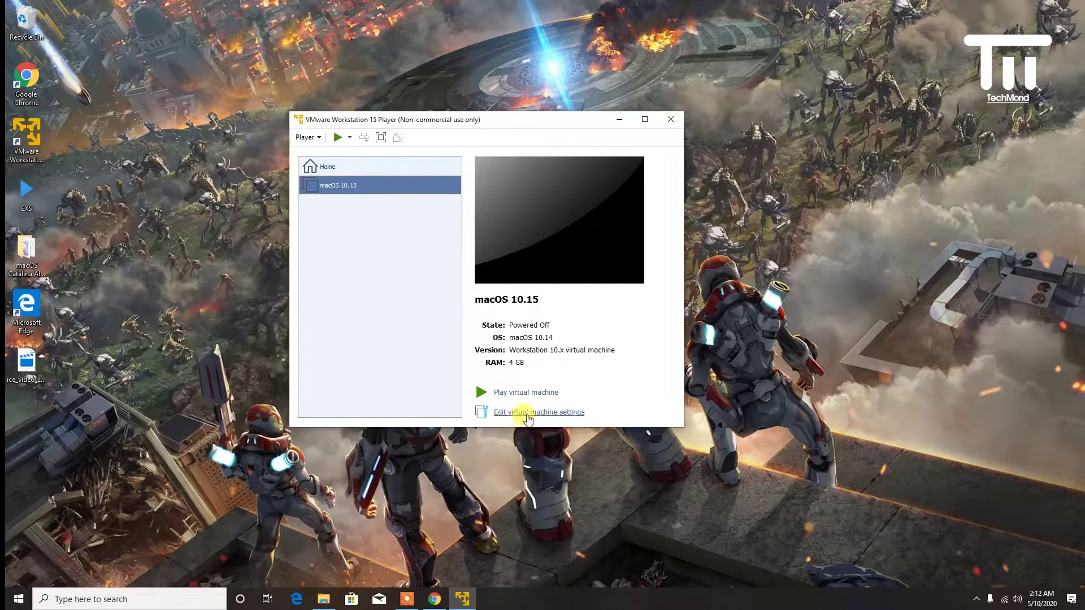
{"action": "left_click", "coordinate": [527, 413]}
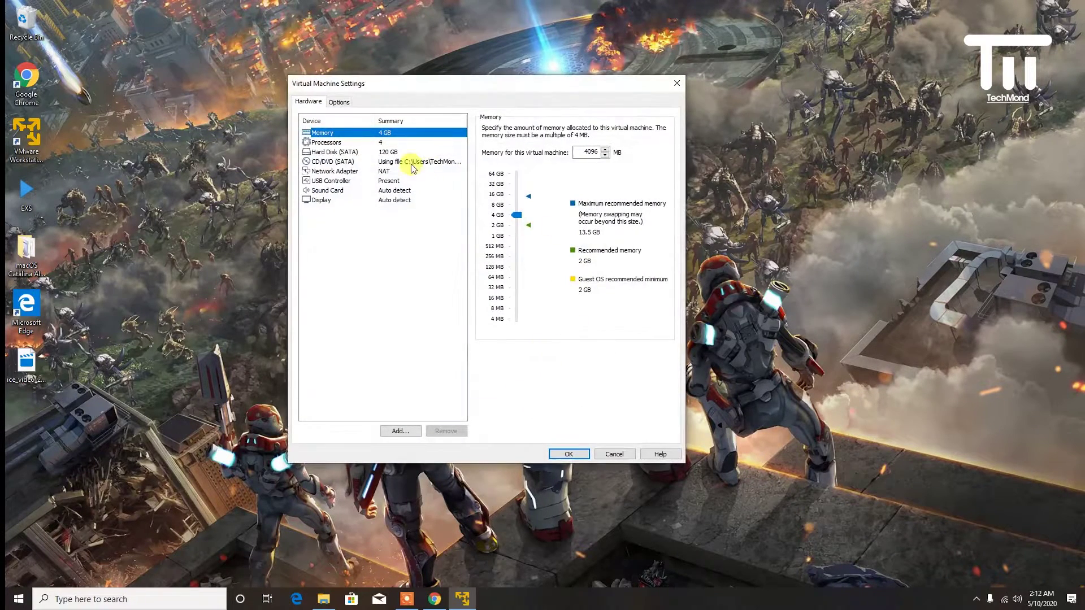
{"action": "left_click", "coordinate": [339, 102]}
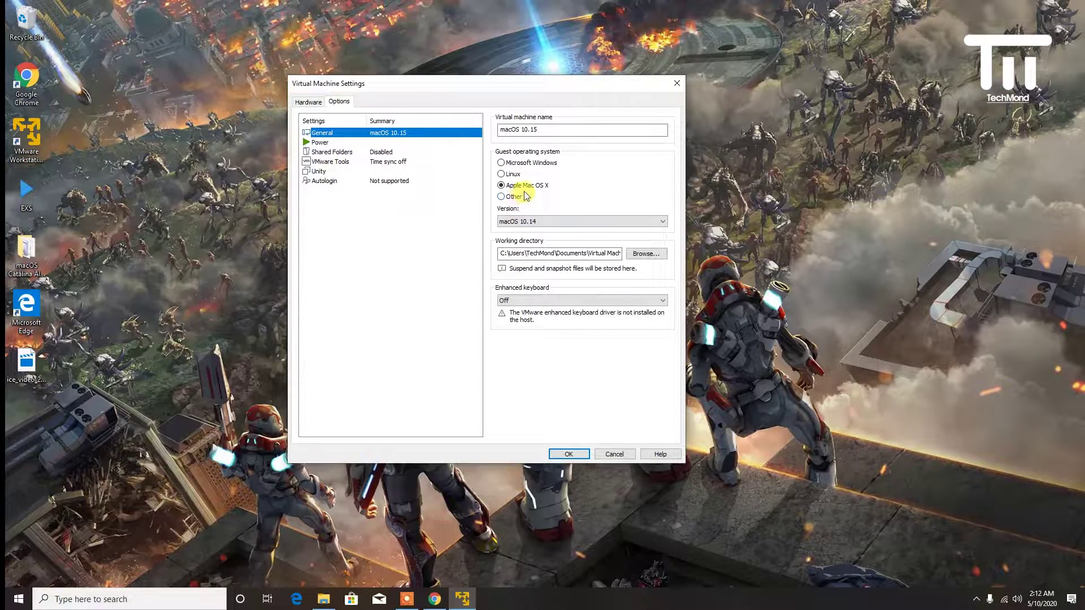
{"action": "left_click", "coordinate": [534, 166]}
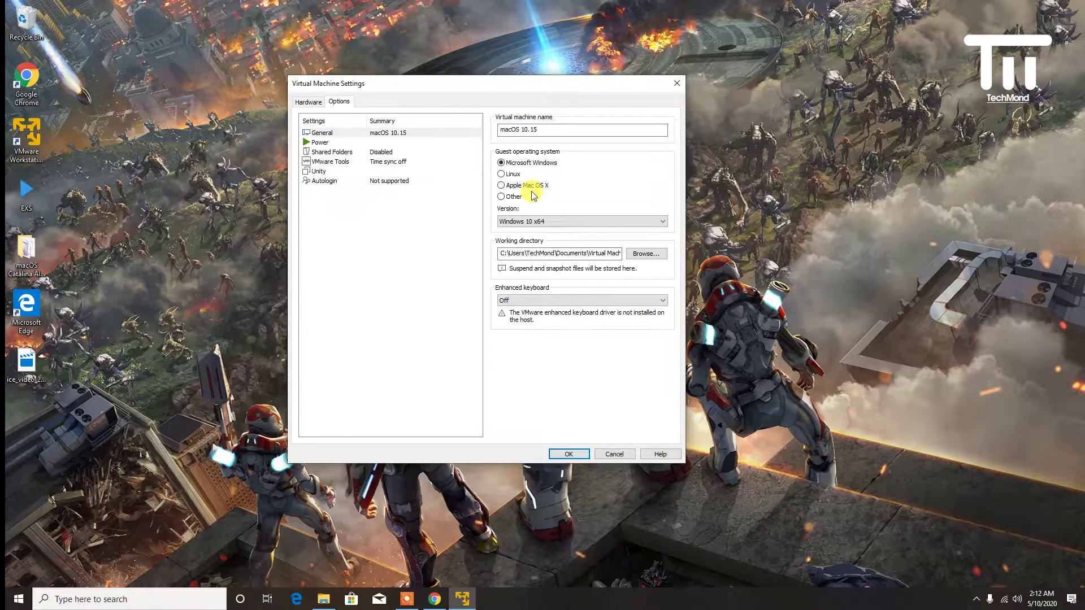
{"action": "left_click", "coordinate": [529, 221]}
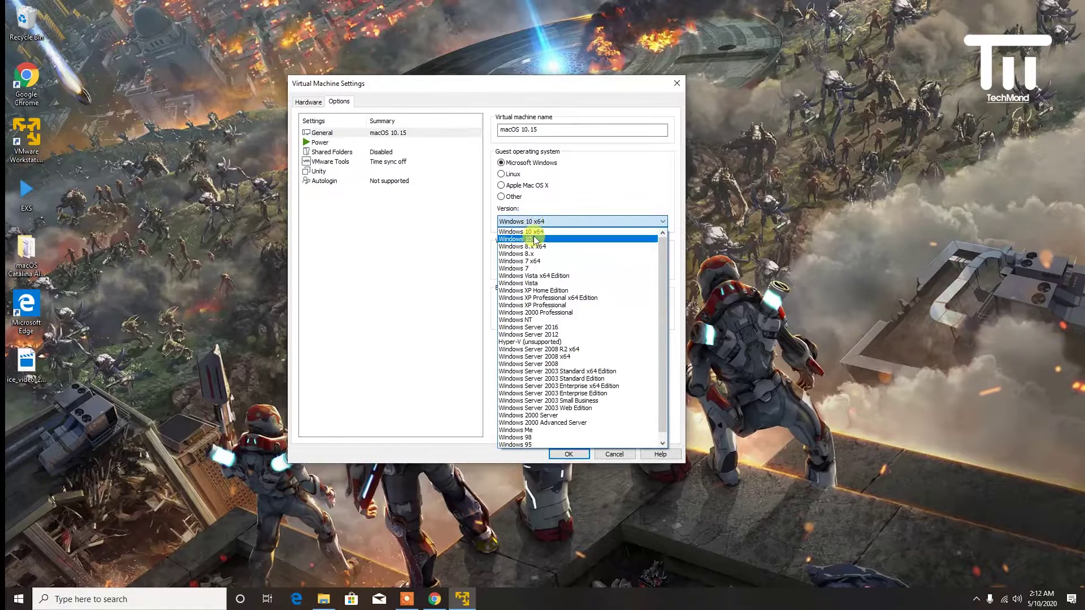
{"action": "left_click", "coordinate": [538, 232]}
{"action": "left_click", "coordinate": [567, 454]}
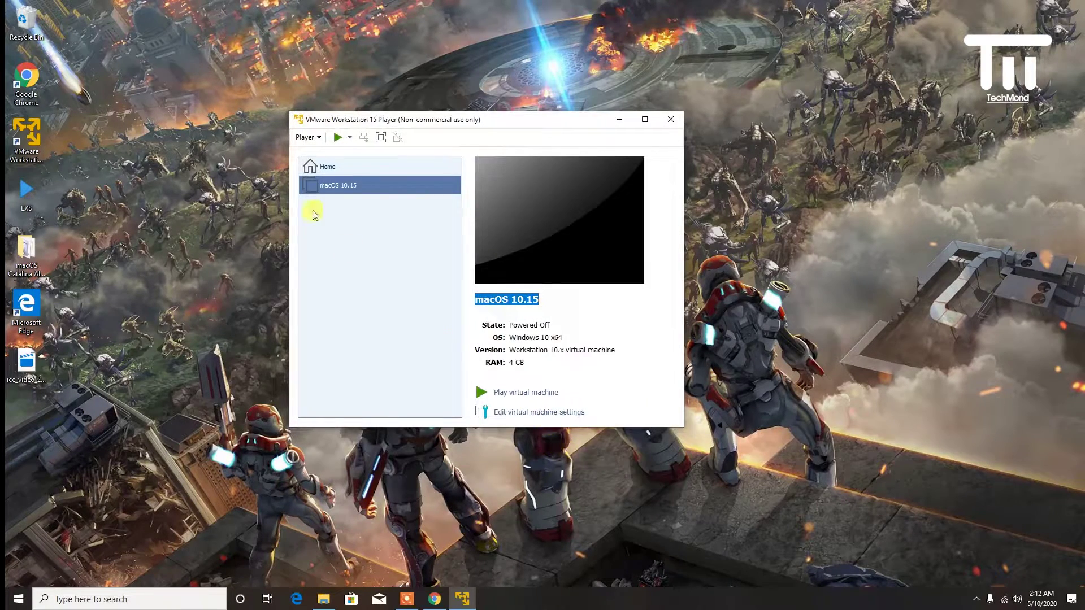
- Power on macOS 10.15, recentre the Player window, and dismiss the VMware Tools update offer
{"action": "left_click", "coordinate": [498, 393]}
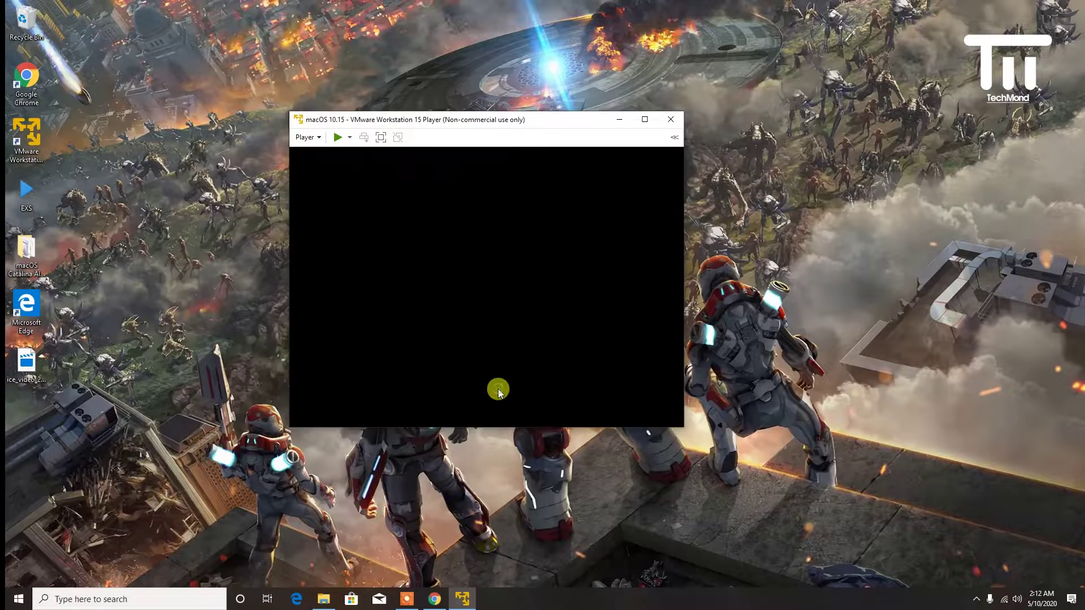
{"action": "left_click_drag", "start_coordinate": [468, 121], "coordinate": [586, 132]}
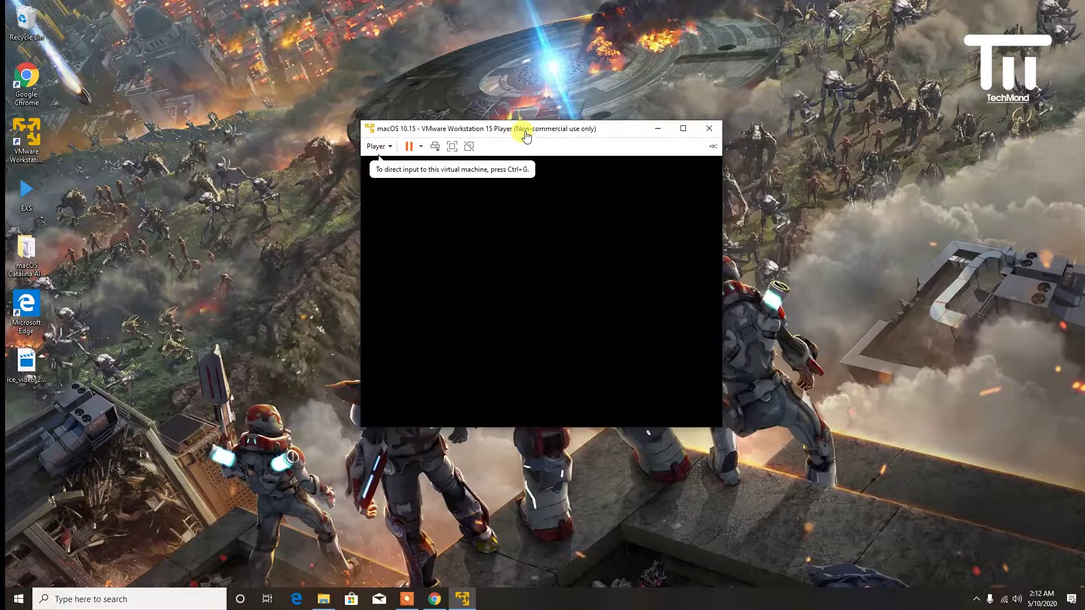
{"action": "left_click_drag", "start_coordinate": [553, 122], "coordinate": [475, 78]}
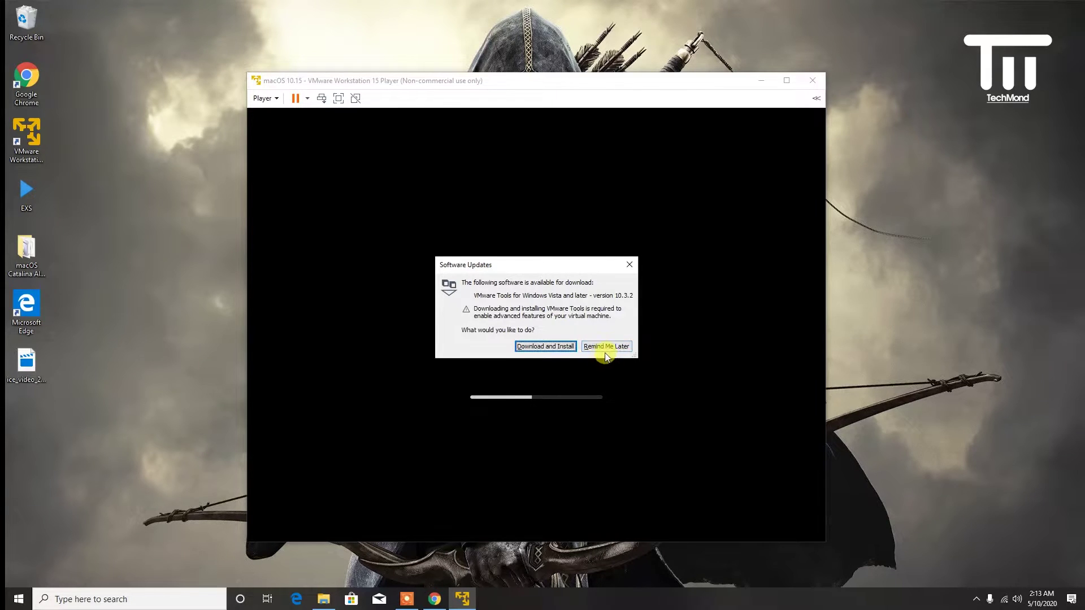
{"action": "left_click", "coordinate": [629, 266]}
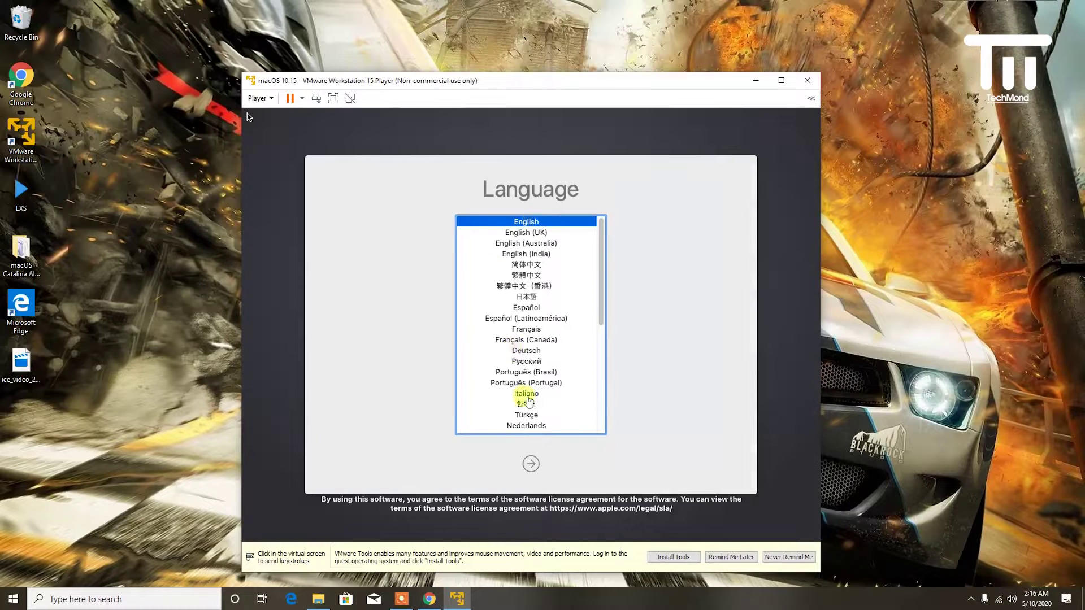
- Continue with English as the installer language, then launch Disk Utility from macOS Utilities
{"action": "left_click", "coordinate": [531, 463]}
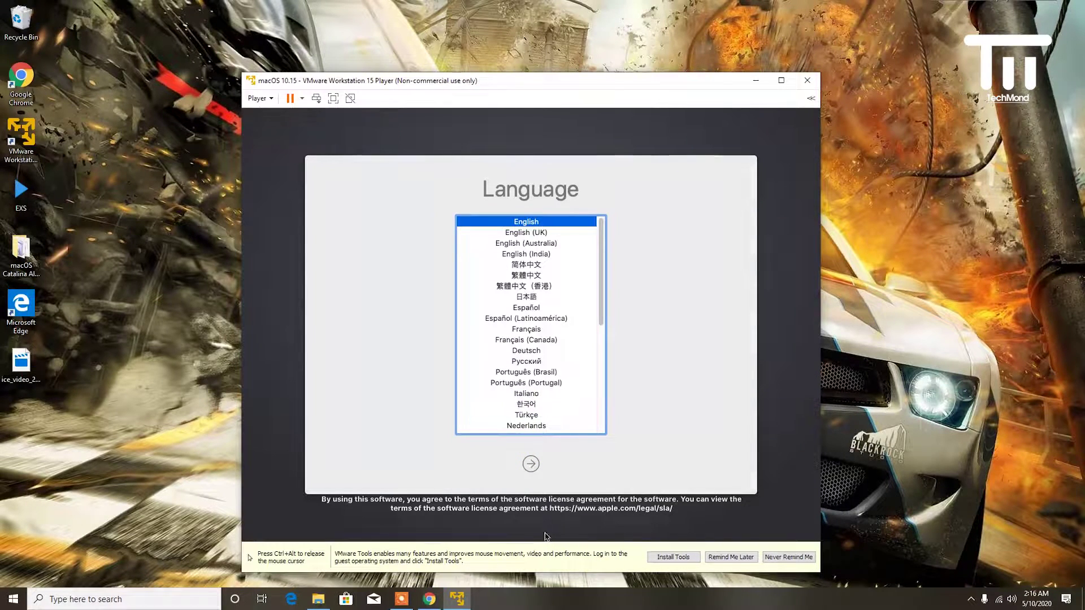
{"action": "left_click", "coordinate": [532, 464]}
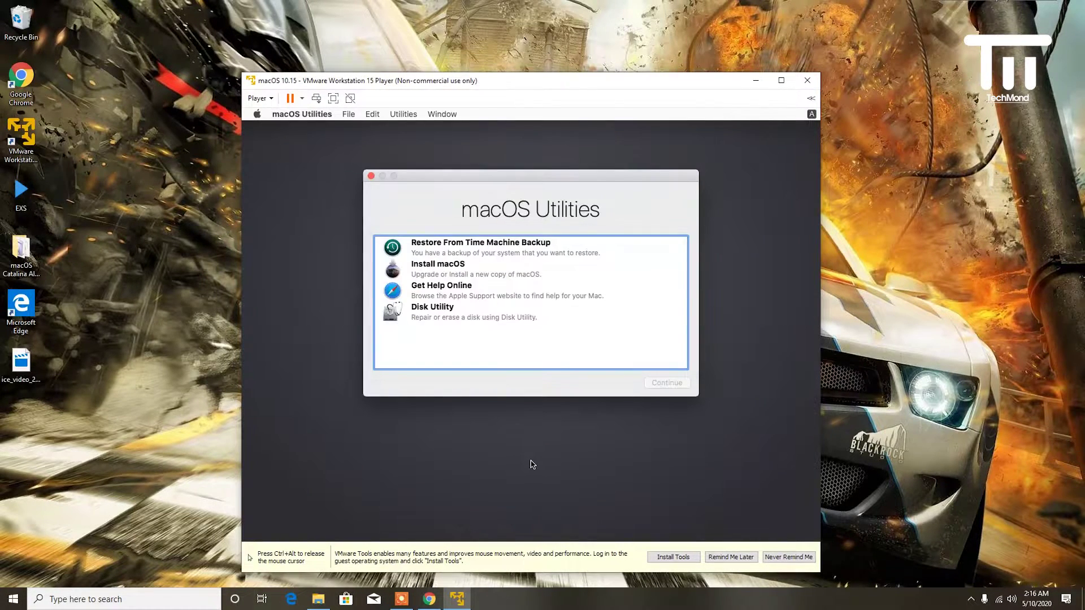
{"action": "left_click", "coordinate": [441, 279]}
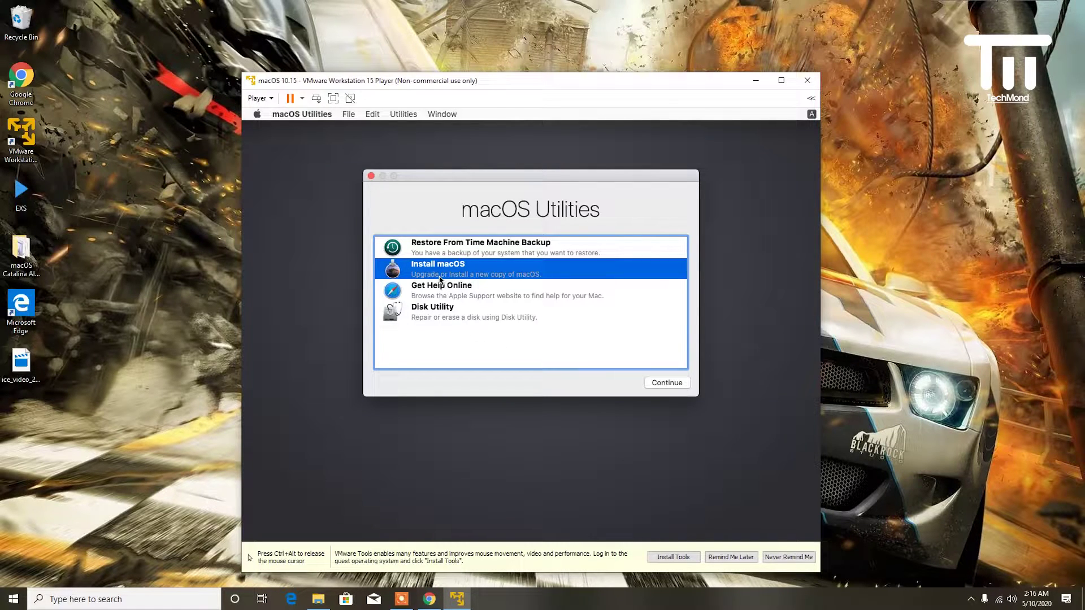
{"action": "left_click", "coordinate": [440, 316]}
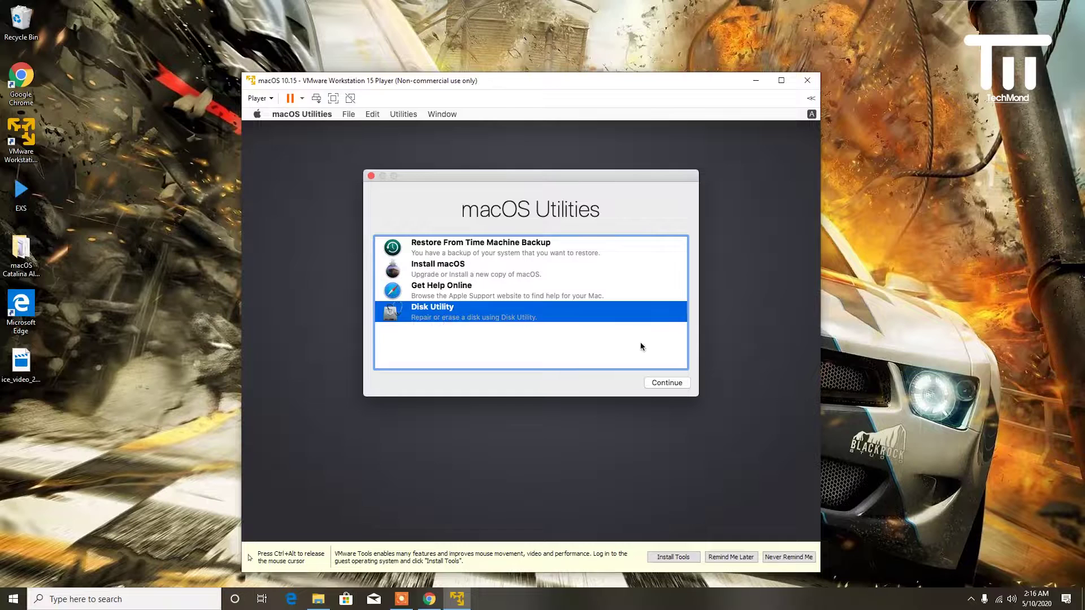
{"action": "left_click", "coordinate": [673, 385]}
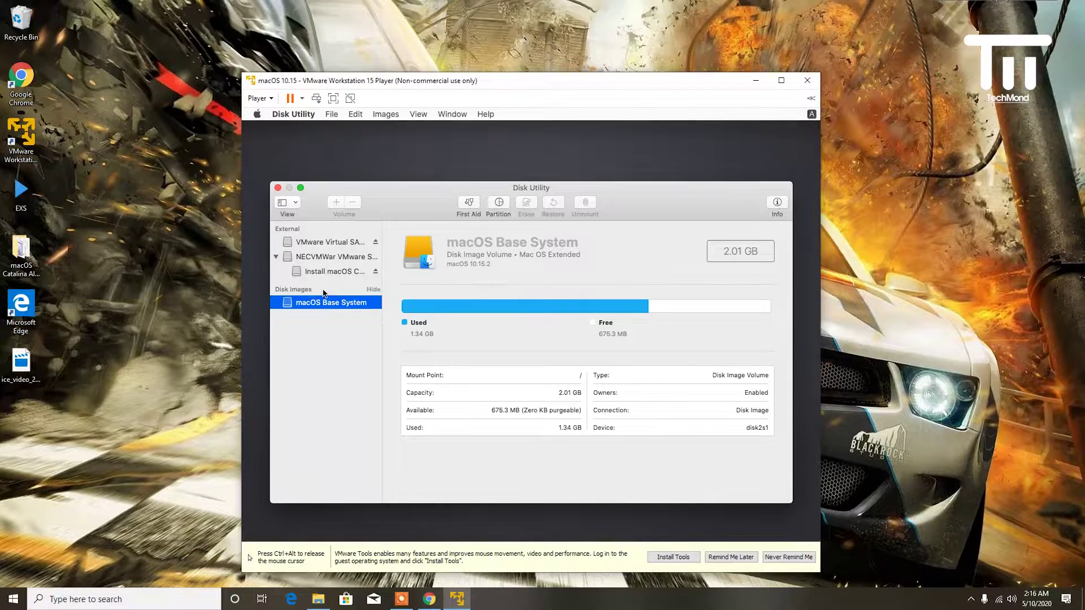
- Start erasing the VMware Virtual SATA Hard Drive Media, then open the Player menu
{"action": "left_click", "coordinate": [334, 240]}
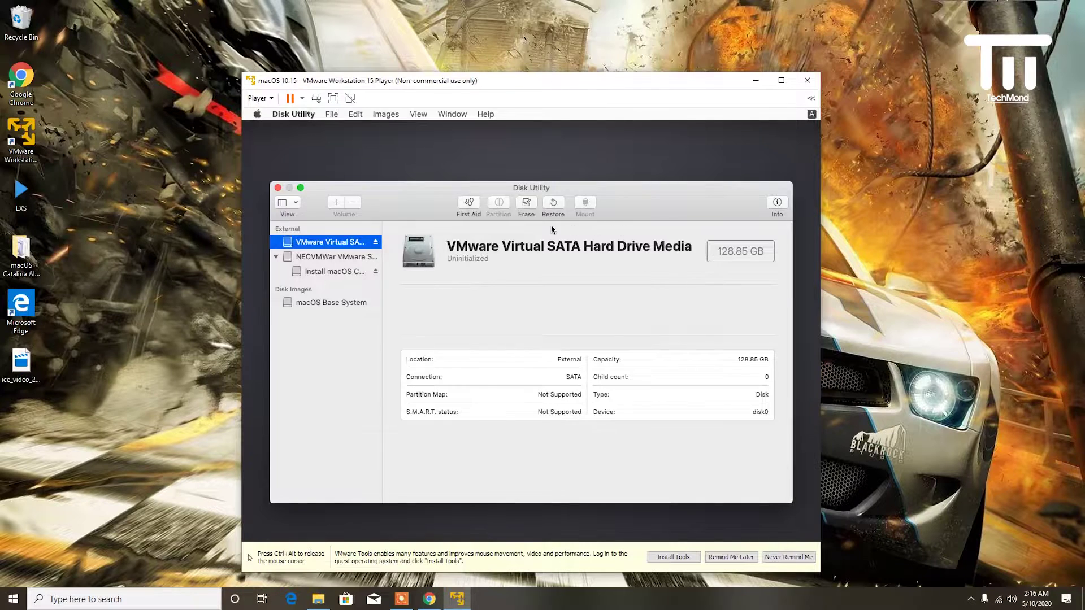
{"action": "left_click", "coordinate": [531, 211]}
{"action": "left_click", "coordinate": [531, 286]}
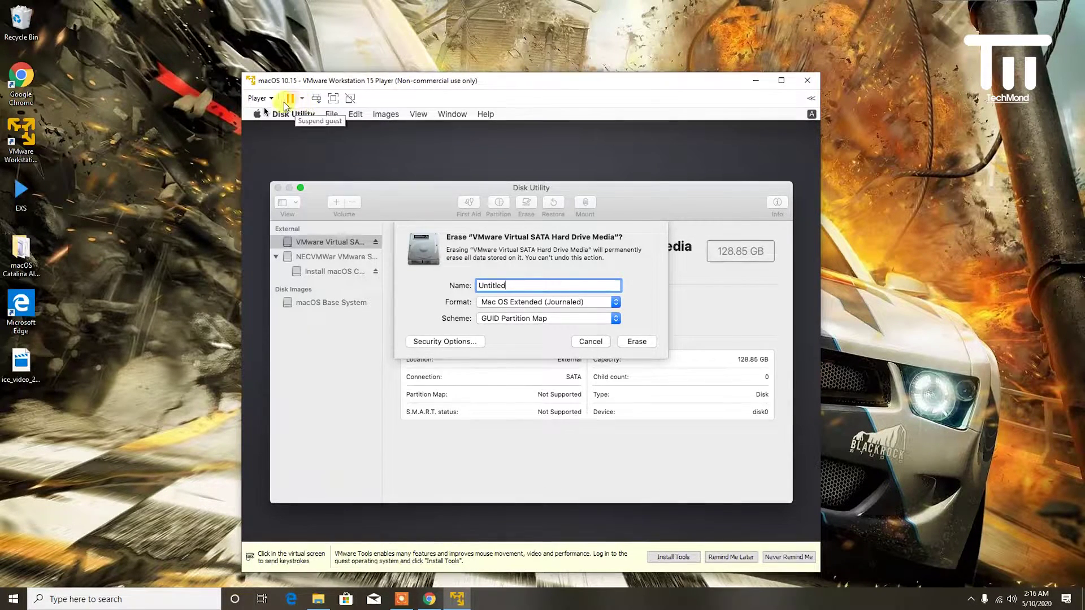
{"action": "left_click", "coordinate": [267, 98]}
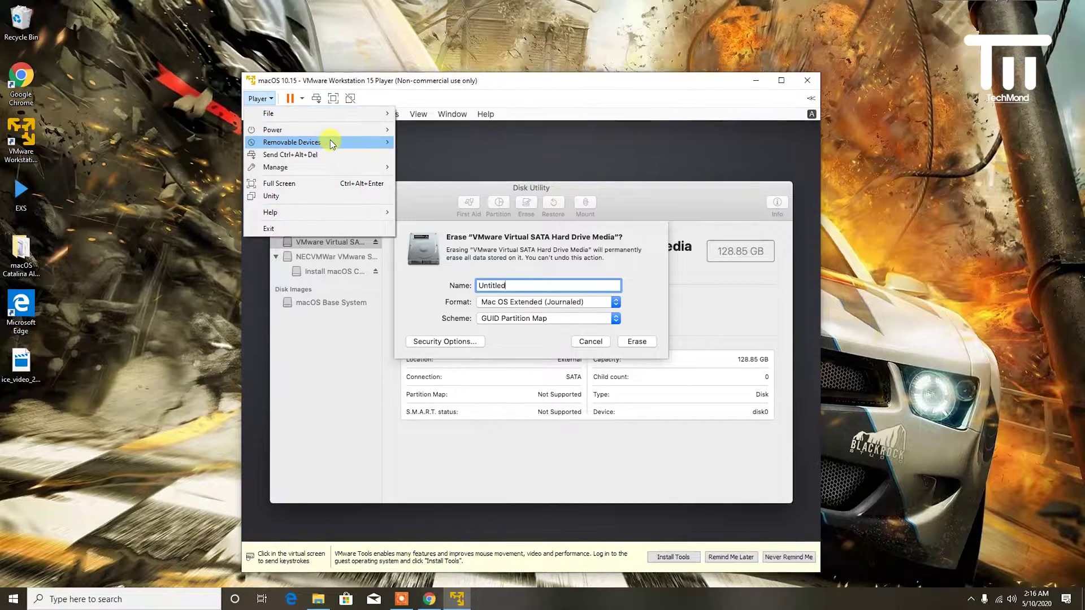
- Connect the CASUE USB Keyboard to the VM via Removable Devices, accepting the prompts
{"action": "mouse_move", "coordinate": [330, 141]}
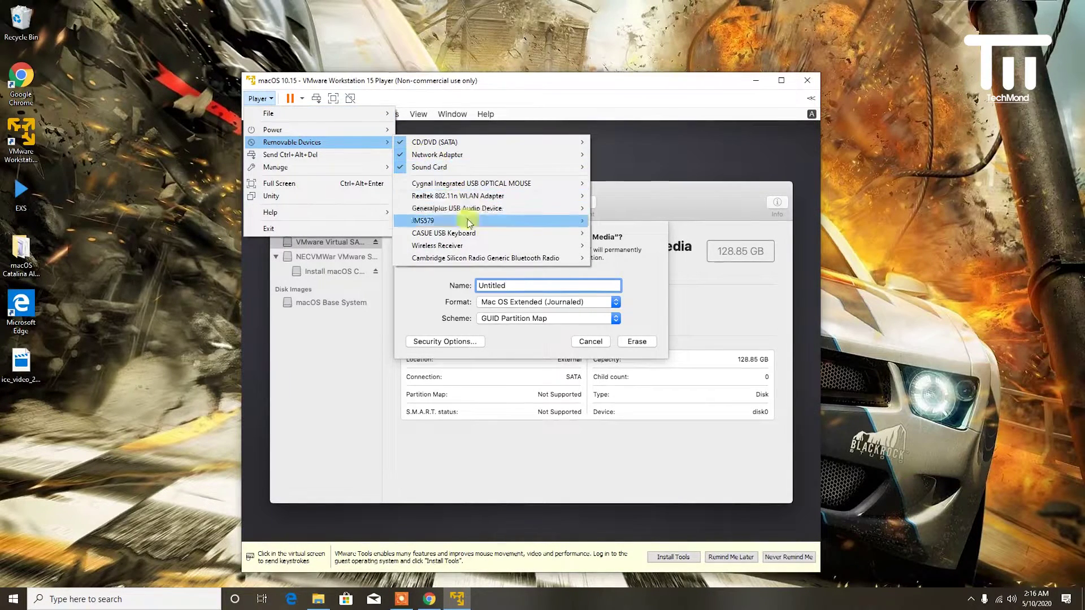
{"action": "mouse_move", "coordinate": [471, 234]}
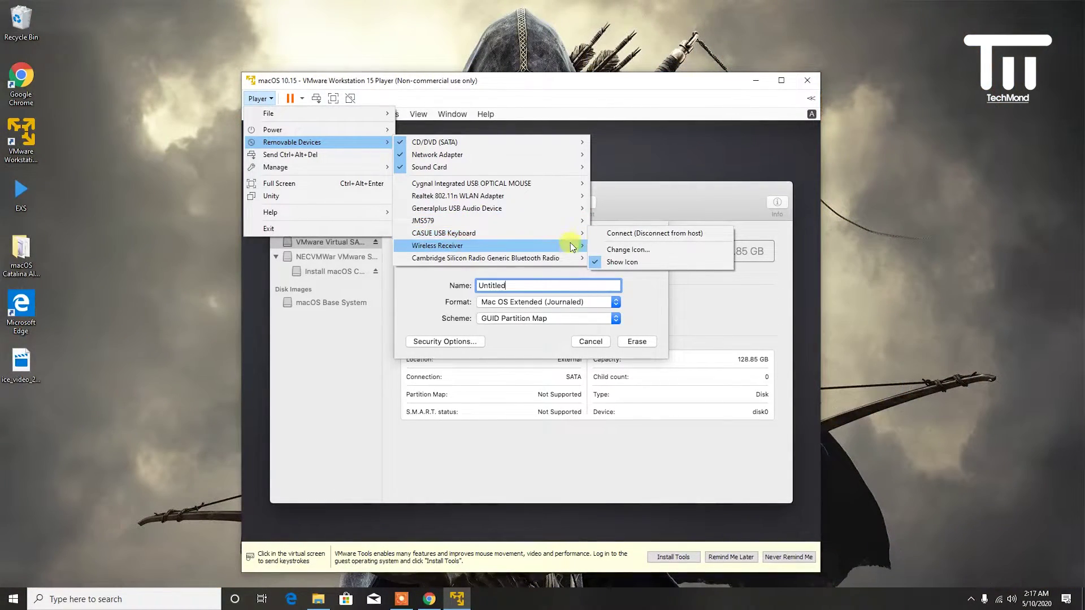
{"action": "left_click", "coordinate": [603, 235]}
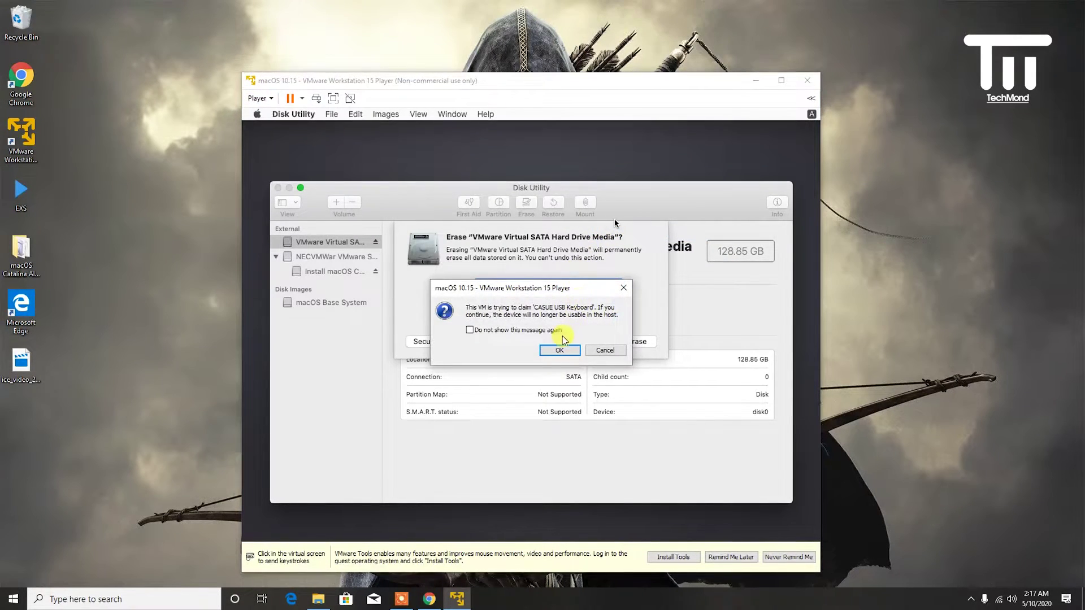
{"action": "left_click", "coordinate": [567, 350]}
{"action": "left_click", "coordinate": [567, 357]}
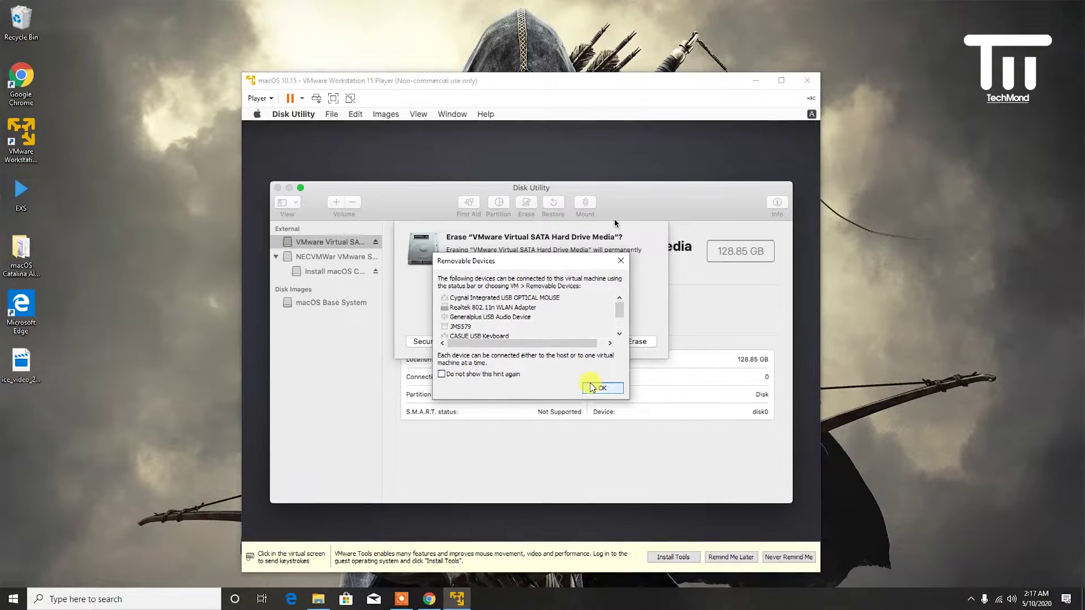
{"action": "left_click", "coordinate": [592, 388]}
{"action": "left_click", "coordinate": [566, 324]}
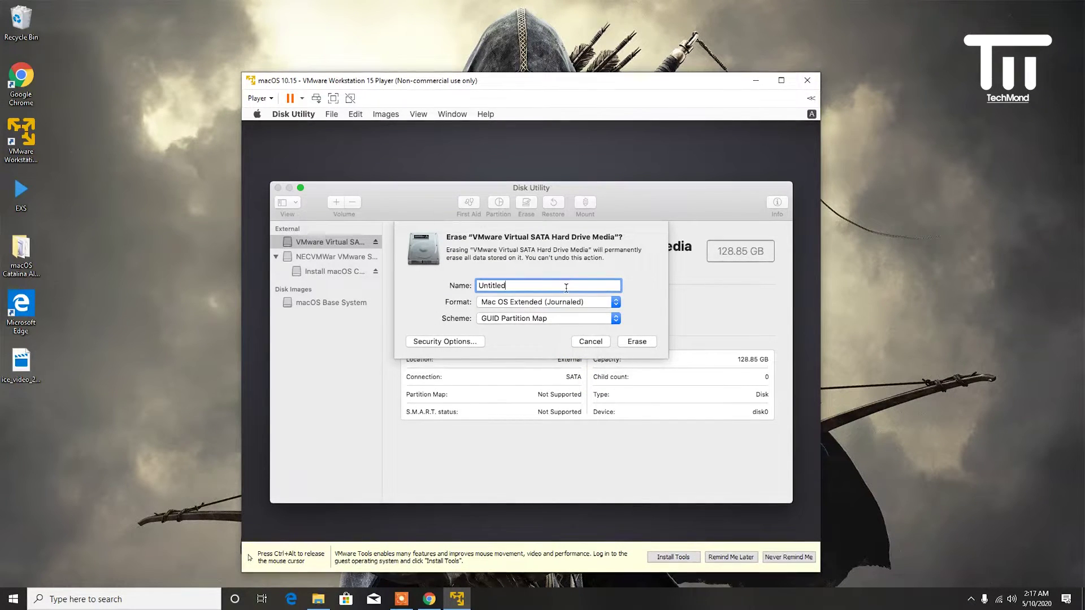
- Rename the volume to 'macOS Catalina' and erase the disk
{"action": "key", "text": "BackSpace"}
{"action": "key", "text": "BackSpace"}
{"action": "key", "text": "BackSpace"}
{"action": "key", "text": "BackSpace"}
{"action": "key", "text": "BackSpace"}
{"action": "key", "text": "BackSpace"}
{"action": "key", "text": "BackSpace"}
{"action": "key", "text": "BackSpace"}
{"action": "type", "text": "macOS Catalina"}
{"action": "left_click", "coordinate": [637, 342]}
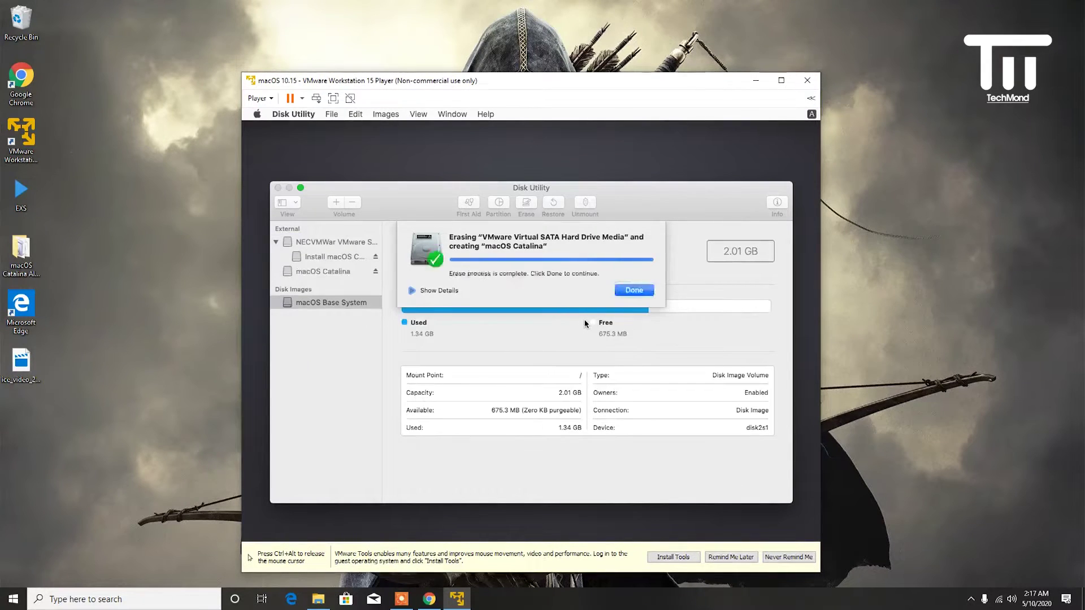
- Close the erase-complete message, quit Disk Utility, and start the Install macOS option
{"action": "left_click", "coordinate": [630, 298]}
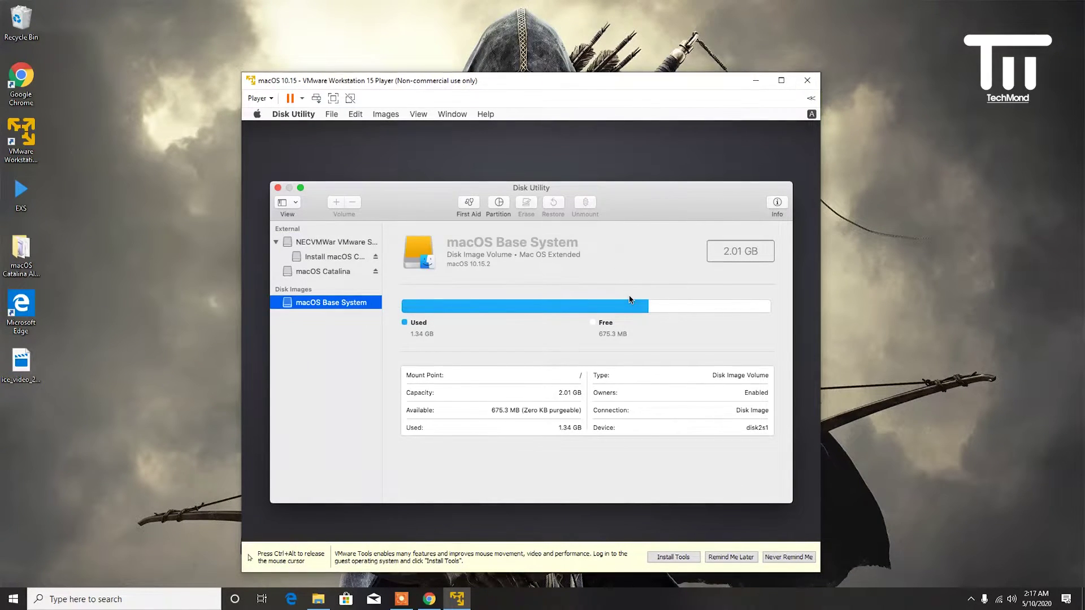
{"action": "left_click", "coordinate": [278, 189]}
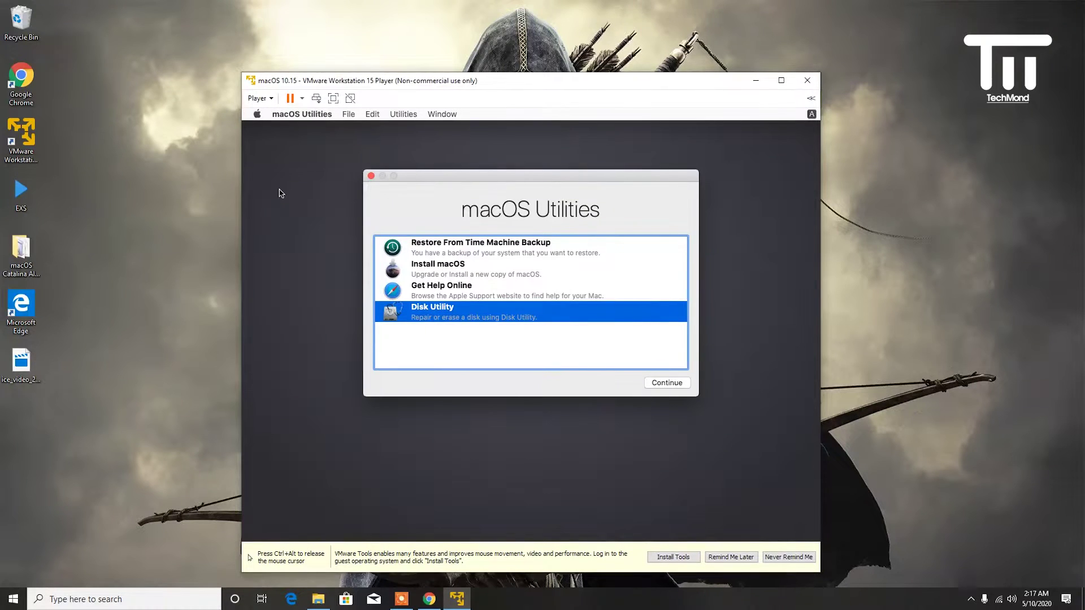
{"action": "left_click", "coordinate": [466, 274]}
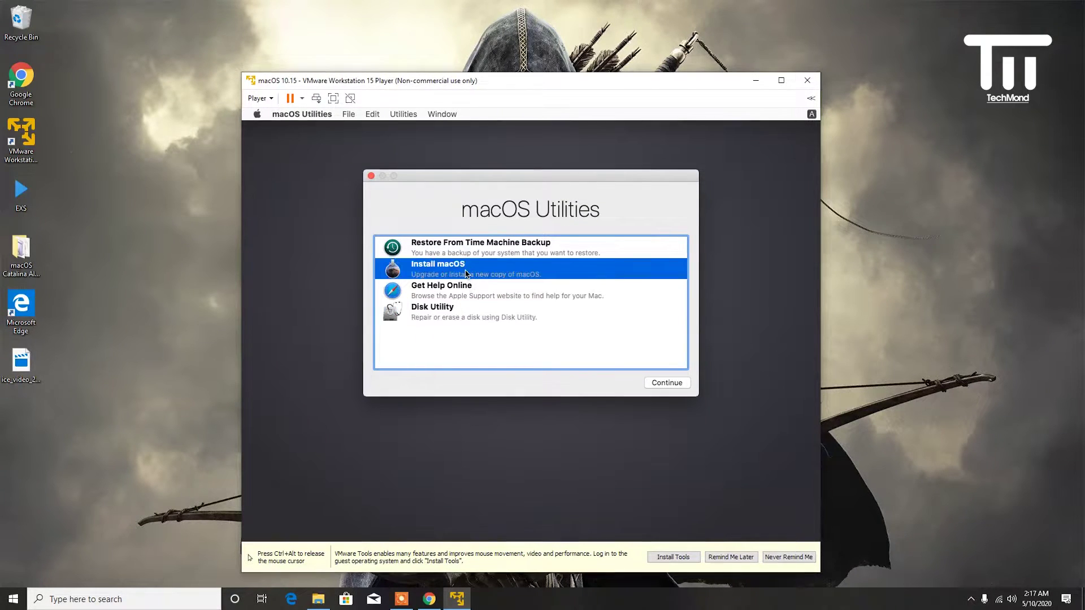
{"action": "left_click", "coordinate": [664, 387]}
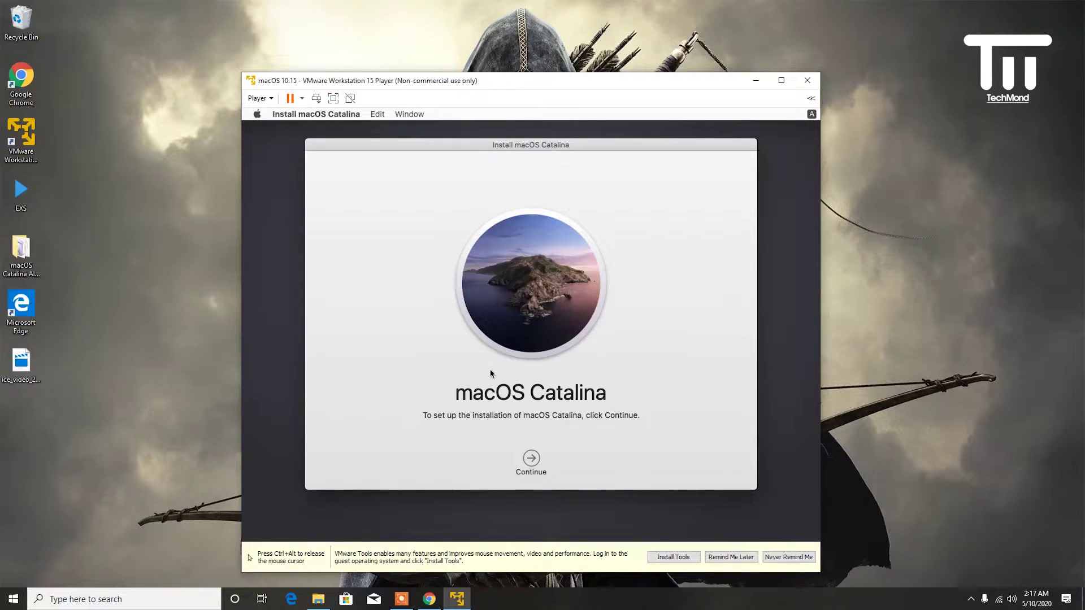
- Accept the licence and install macOS onto the macOS Catalina disk, then release the mouse
{"action": "left_click", "coordinate": [525, 456]}
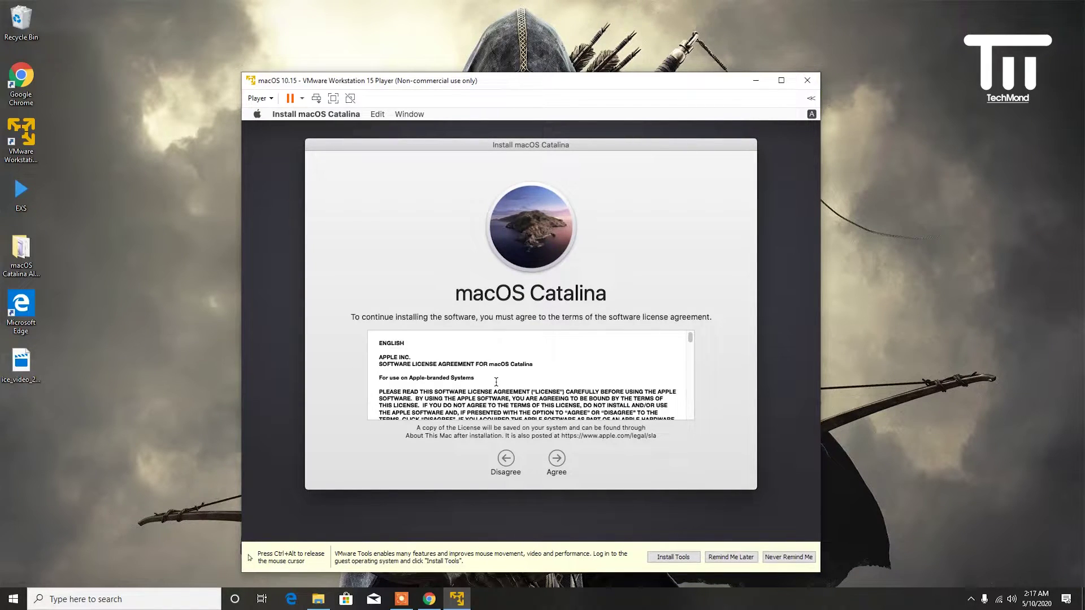
{"action": "left_click", "coordinate": [559, 458]}
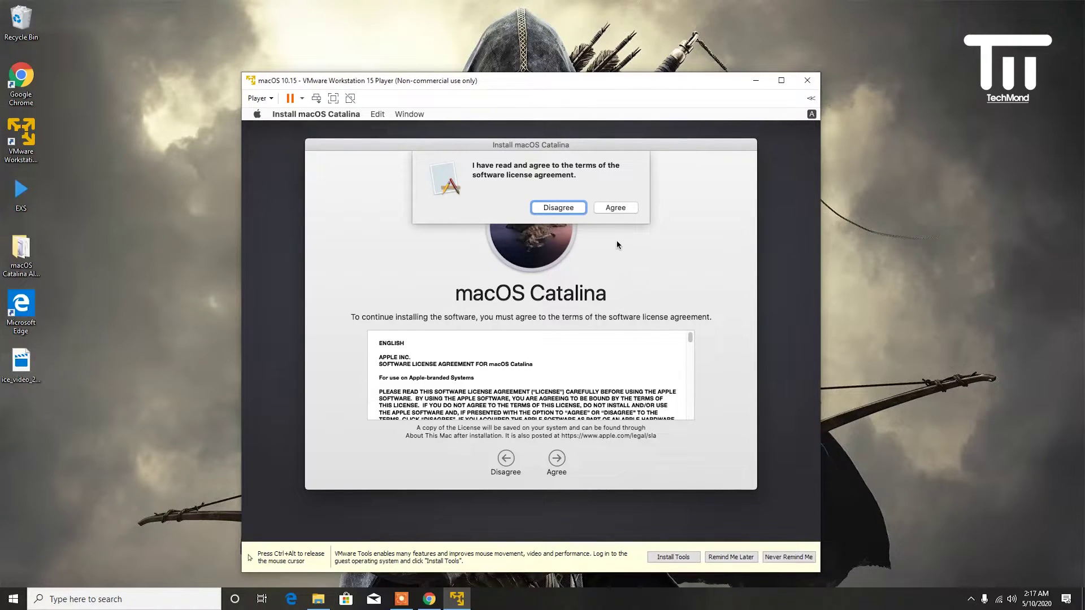
{"action": "left_click", "coordinate": [611, 209]}
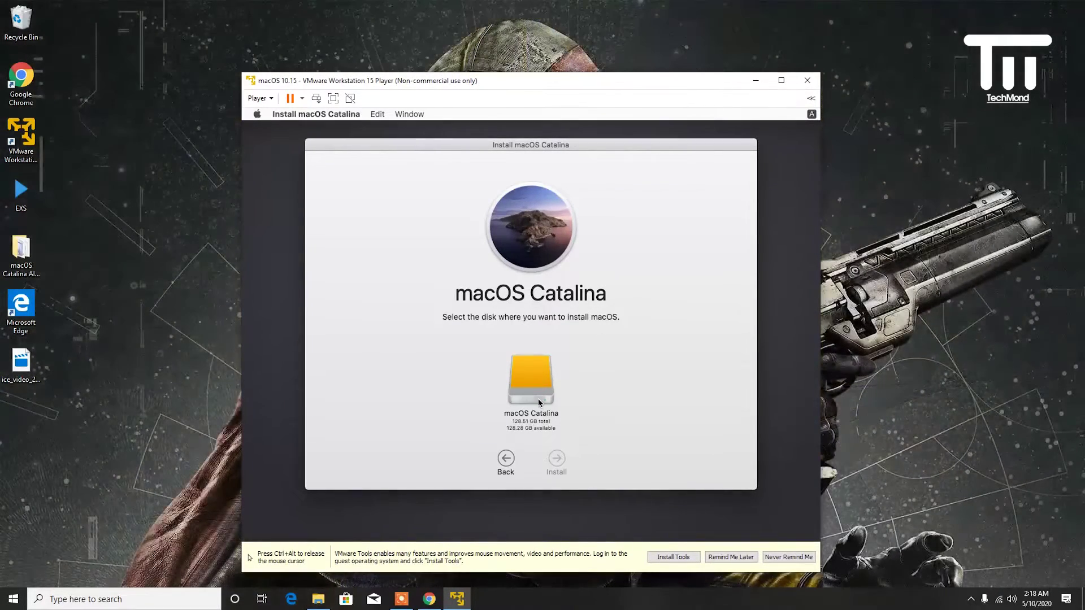
{"action": "left_click", "coordinate": [539, 401]}
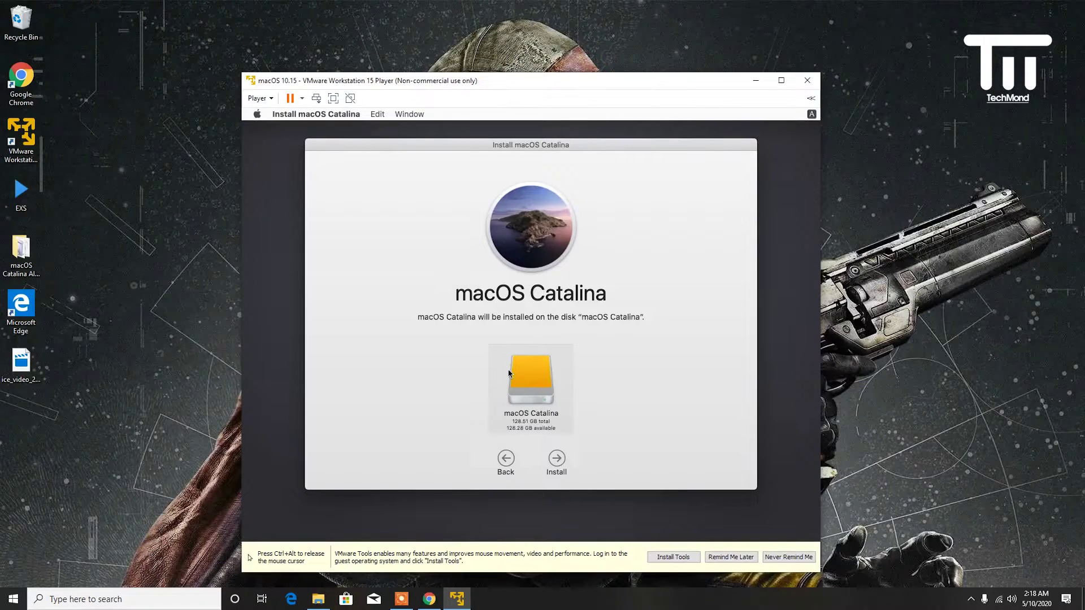
{"action": "left_click", "coordinate": [557, 460]}
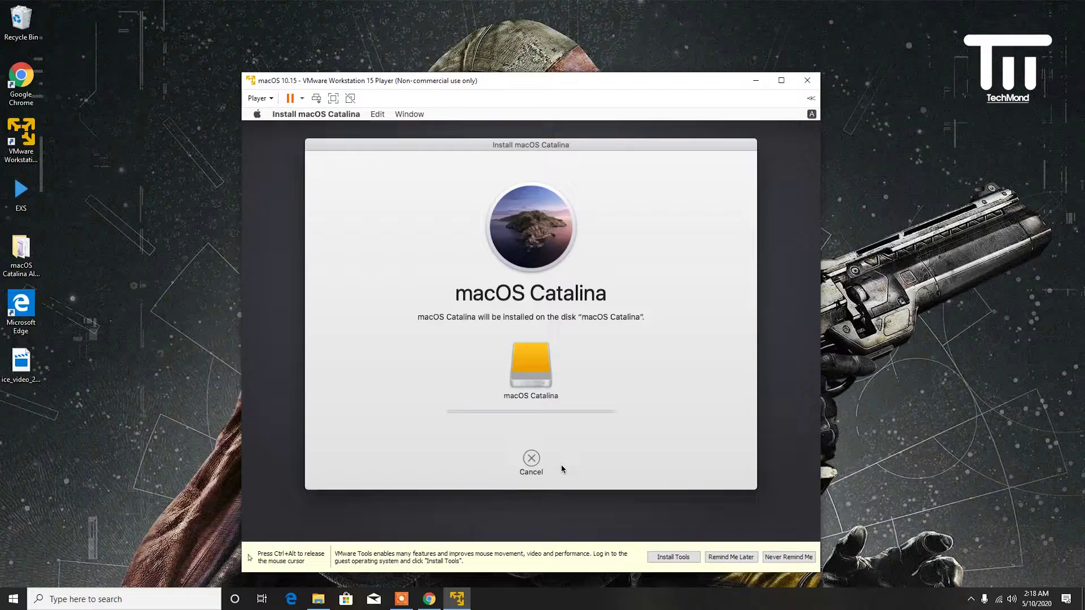
{"action": "key", "text": "ctrl+alt"}
- Minimize the Player window and restore it from the taskbar while installation continues
{"action": "left_click", "coordinate": [756, 80]}
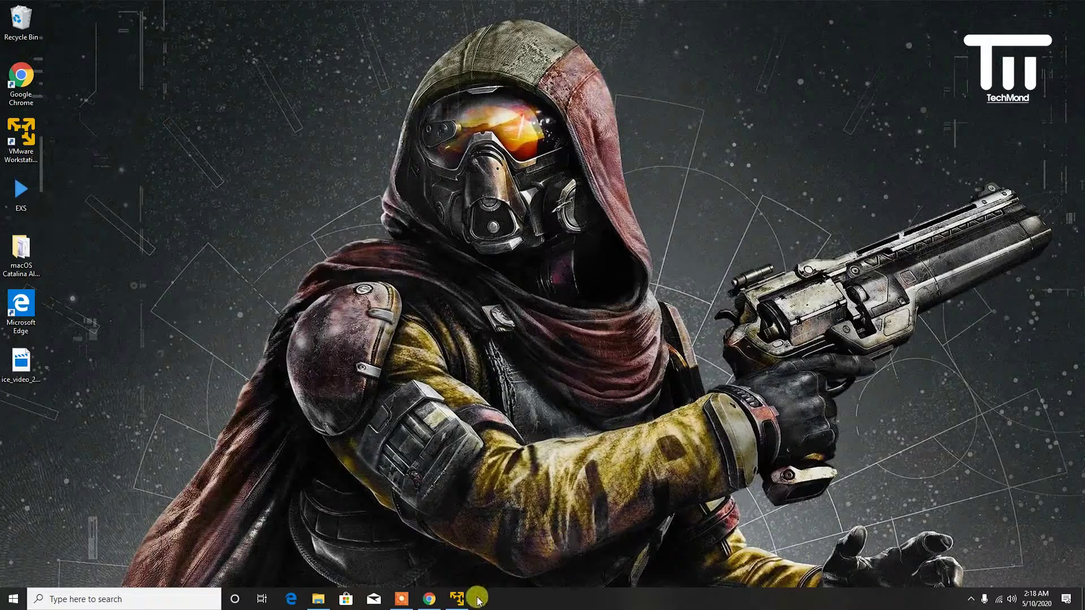
{"action": "left_click", "coordinate": [457, 599]}
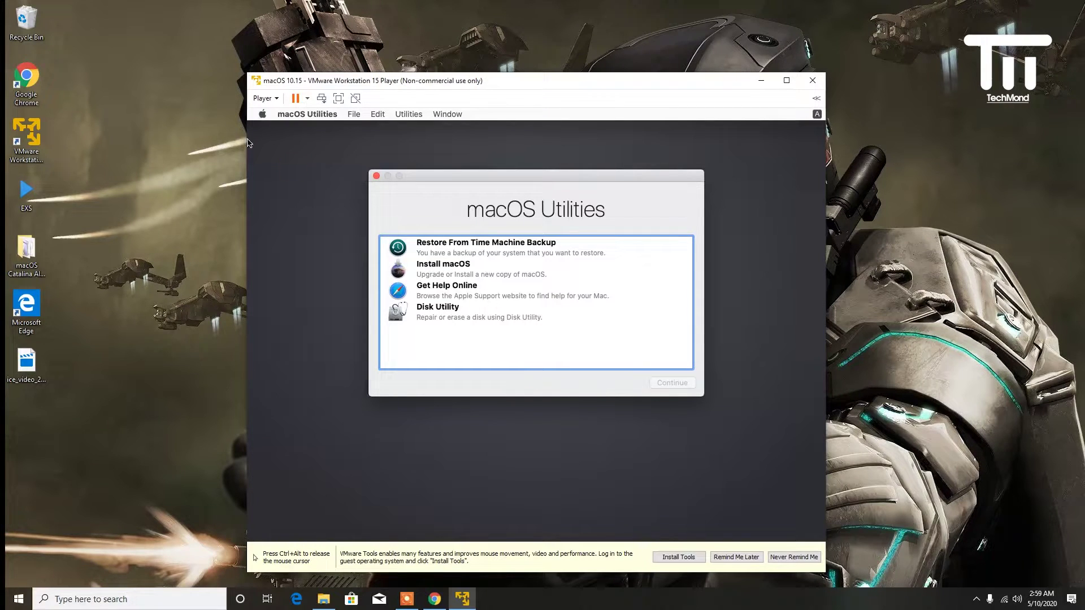
- Release the mouse and power off the macOS 10.15 virtual machine, confirming with Yes
{"action": "key", "text": "ctrl+alt"}
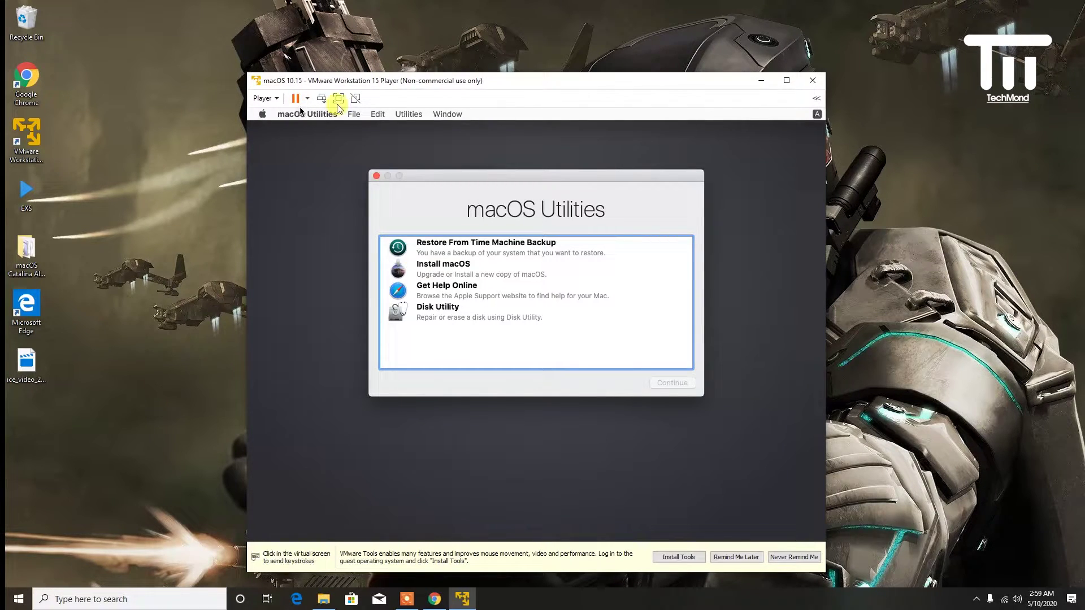
{"action": "left_click", "coordinate": [306, 99]}
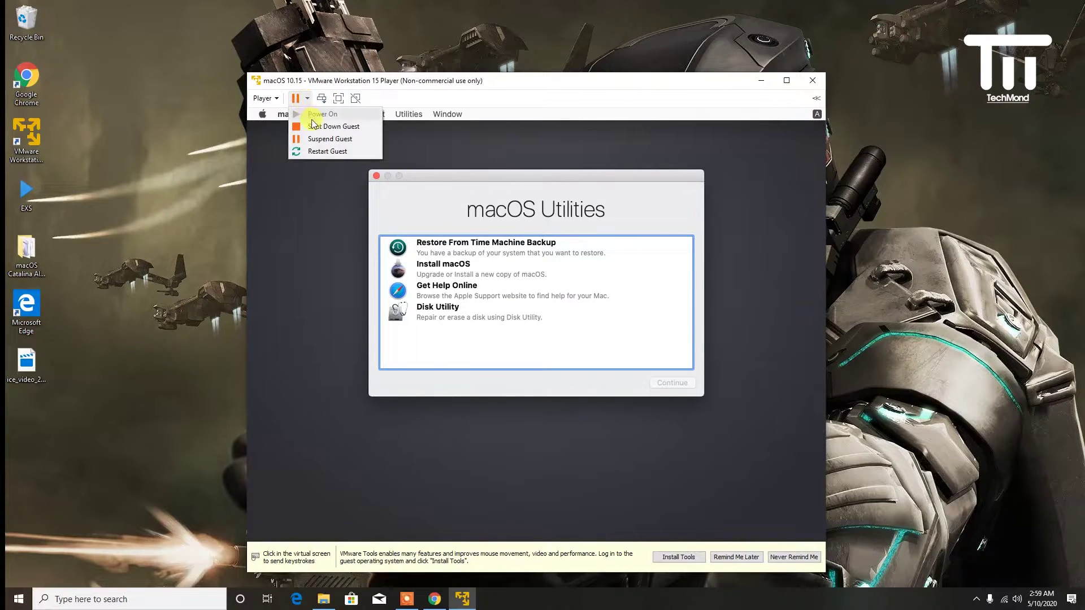
{"action": "left_click", "coordinate": [312, 127]}
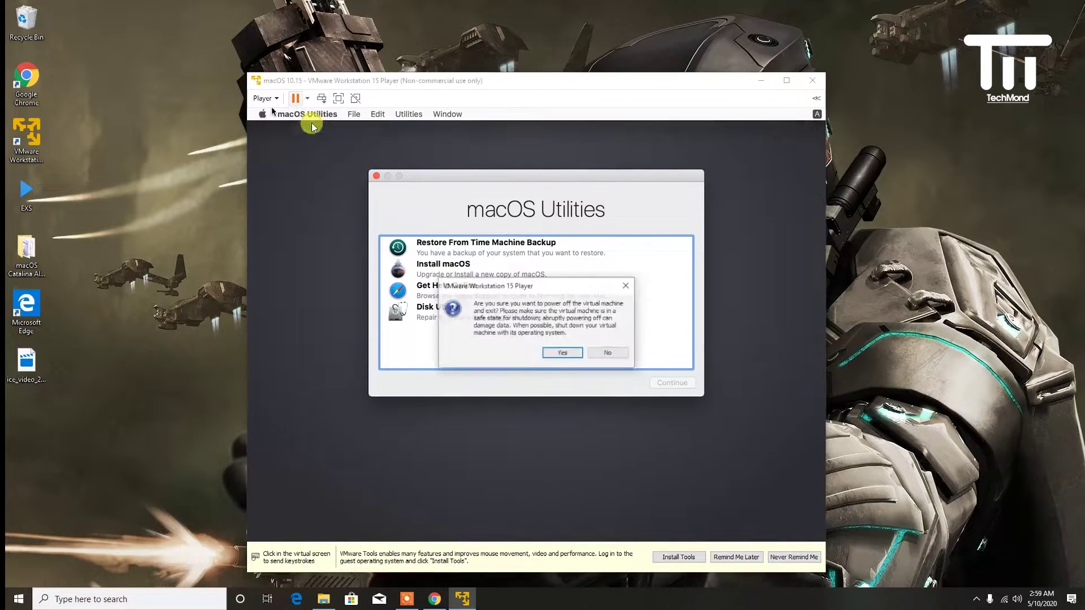
{"action": "left_click", "coordinate": [554, 356]}
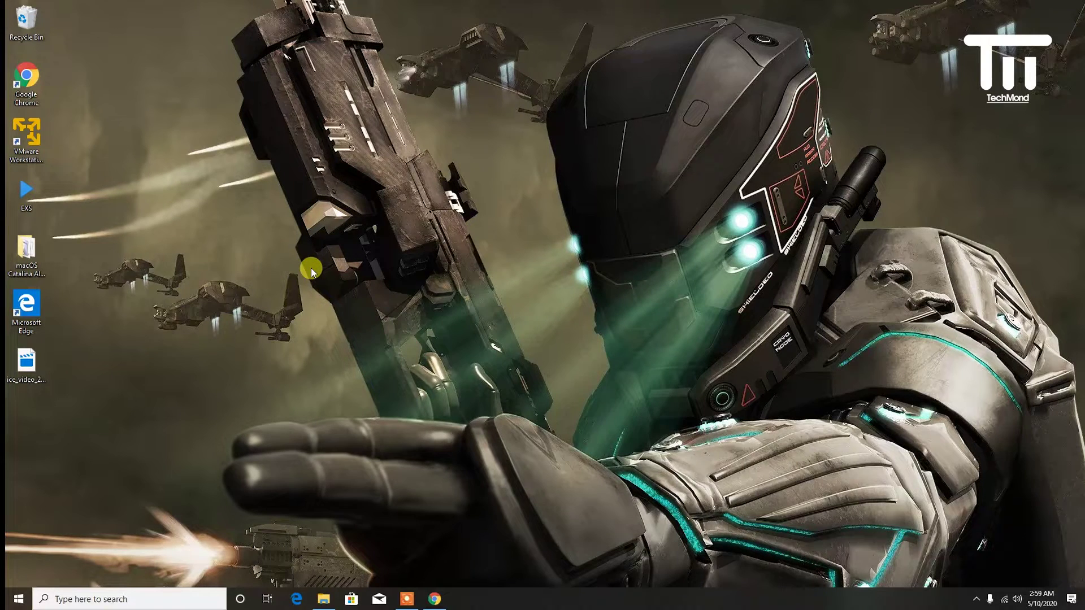
- Relaunch VMware Player, centre its window, and open macOS 10.15's virtual machine settings
{"action": "left_click", "coordinate": [17, 141]}
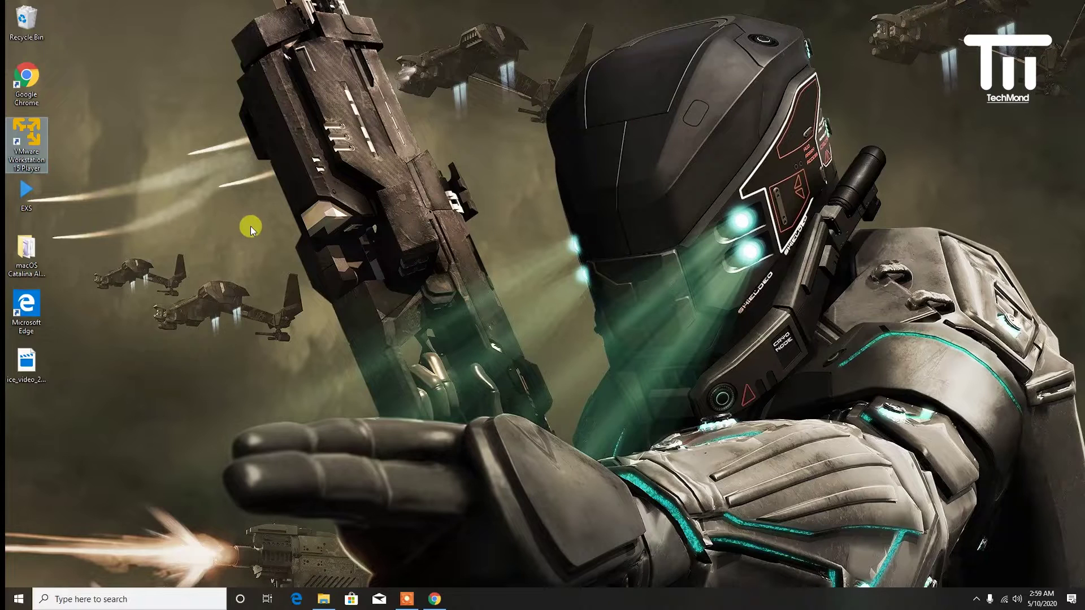
{"action": "key", "text": "Return"}
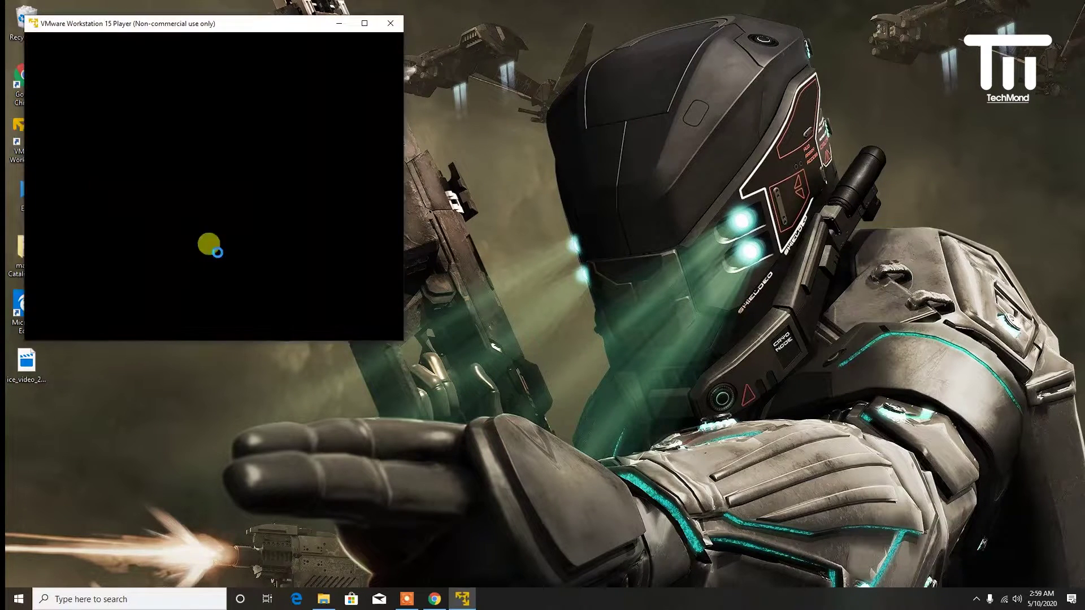
{"action": "left_click_drag", "start_coordinate": [198, 32], "coordinate": [453, 92]}
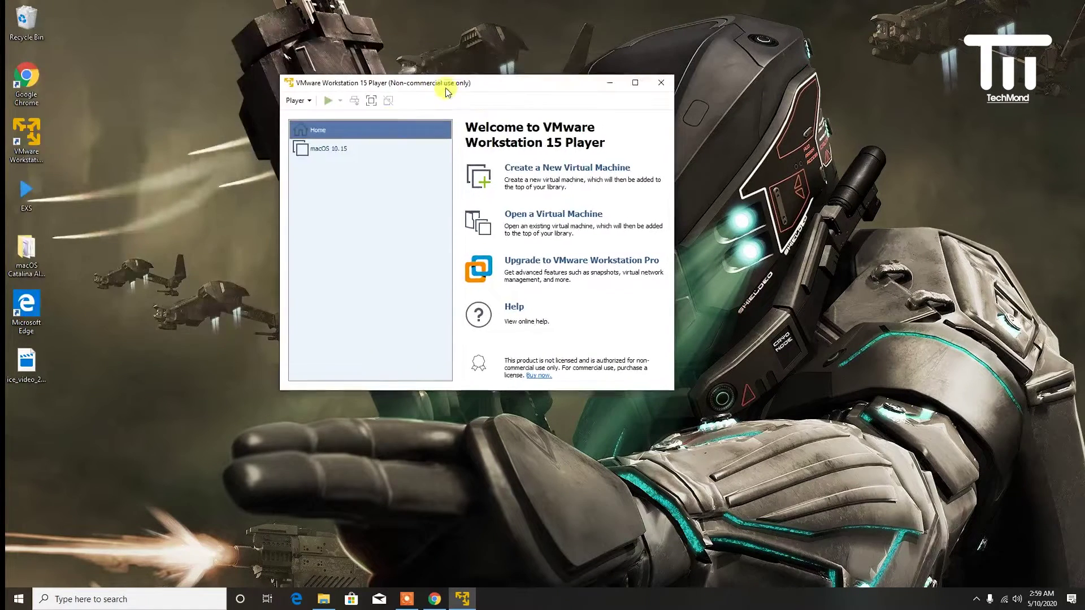
{"action": "left_click", "coordinate": [332, 148]}
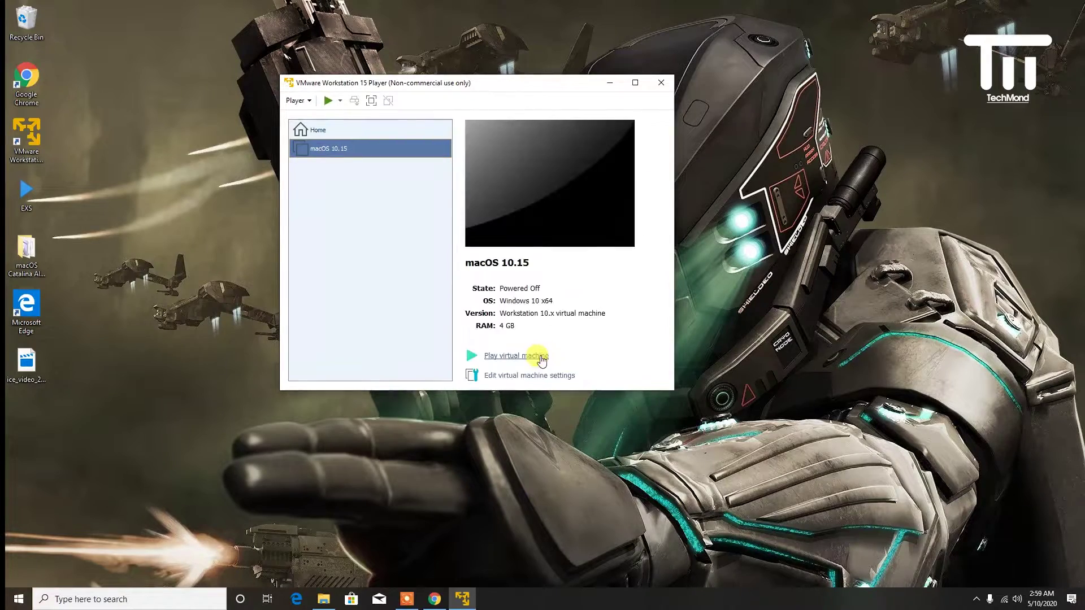
{"action": "left_click", "coordinate": [531, 376]}
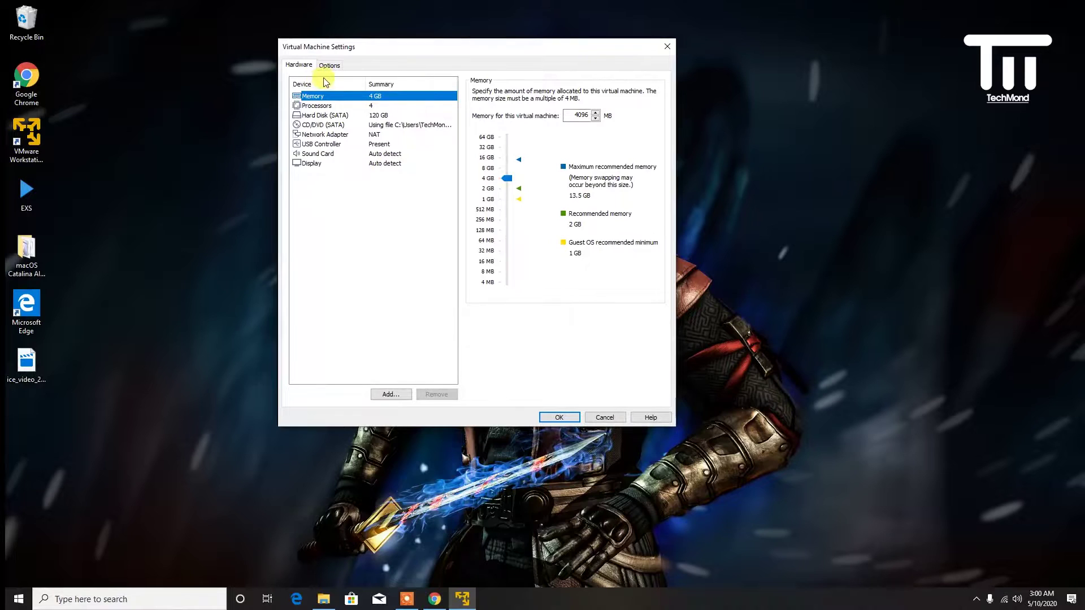
- Change the guest OS to Apple Mac OS X, version macOS 10.14, dismissing the unsupported-OS warnings, and save
{"action": "left_click", "coordinate": [328, 66]}
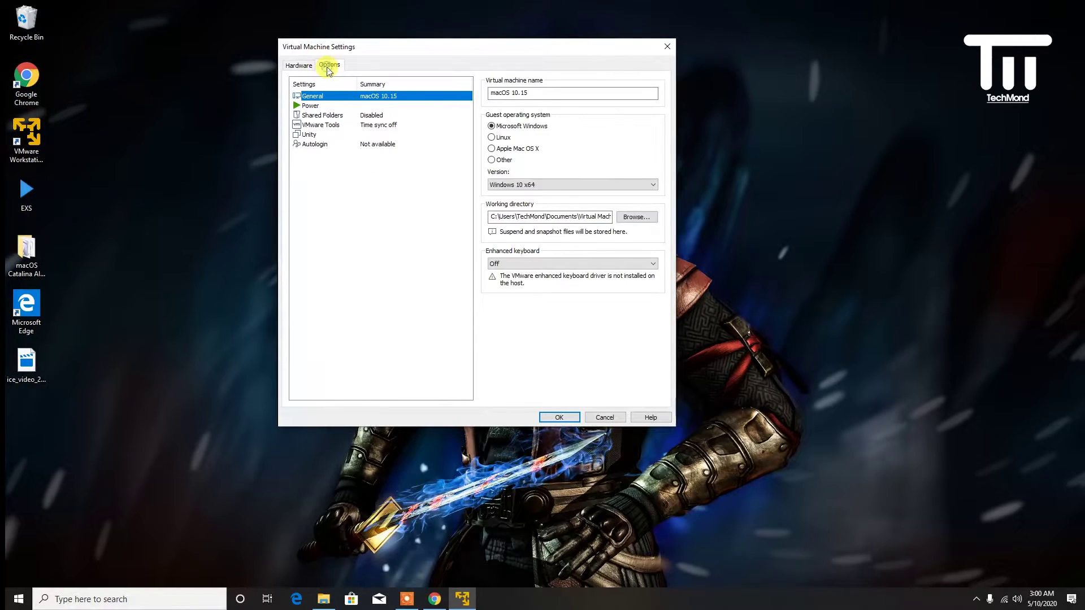
{"action": "left_click", "coordinate": [506, 150]}
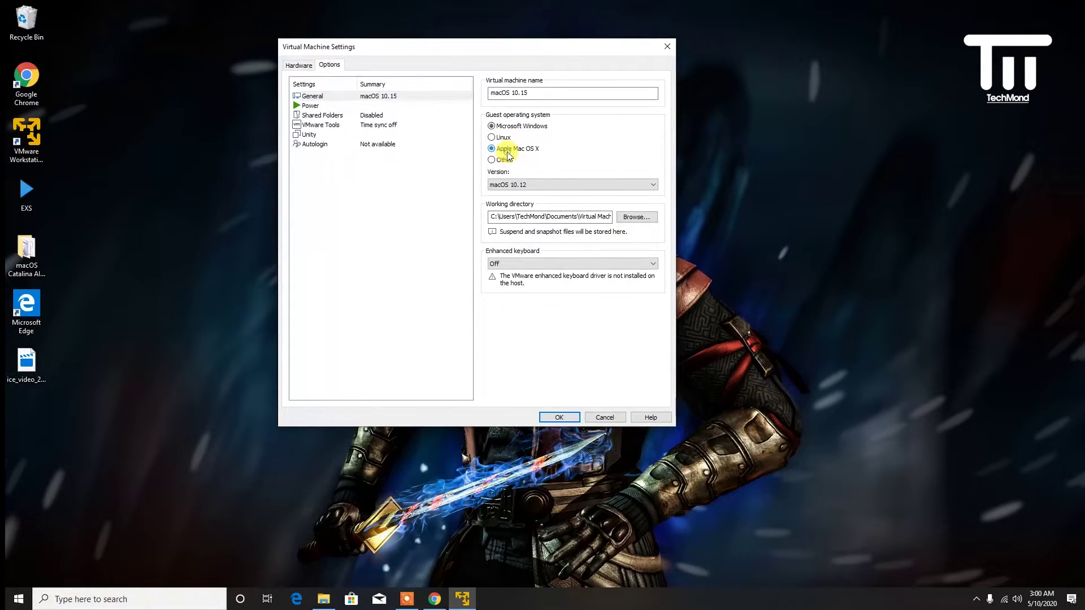
{"action": "left_click", "coordinate": [516, 185]}
{"action": "left_click", "coordinate": [534, 195]}
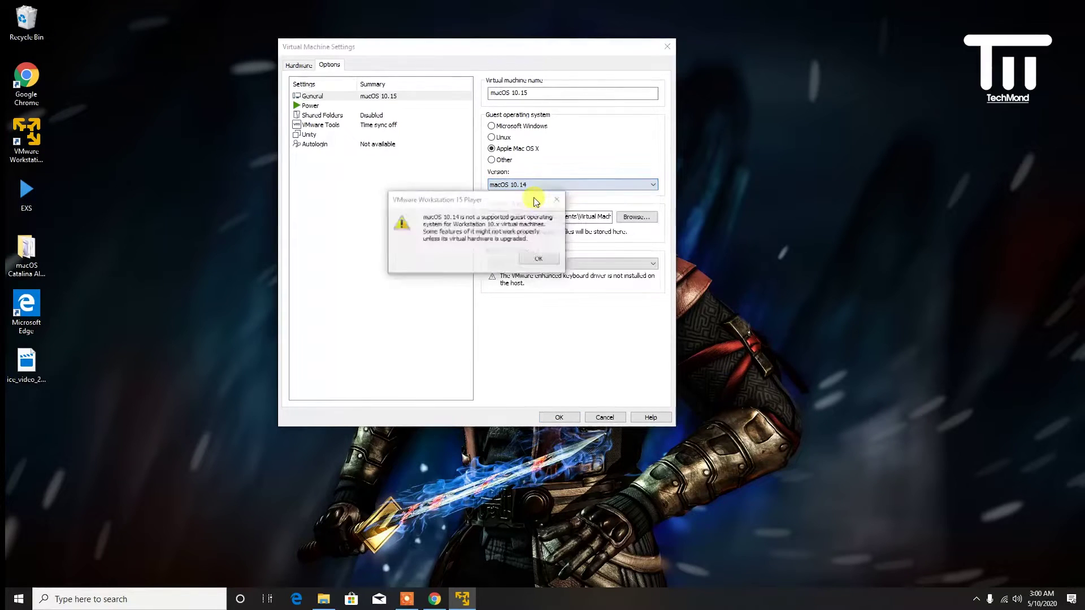
{"action": "left_click", "coordinate": [537, 263]}
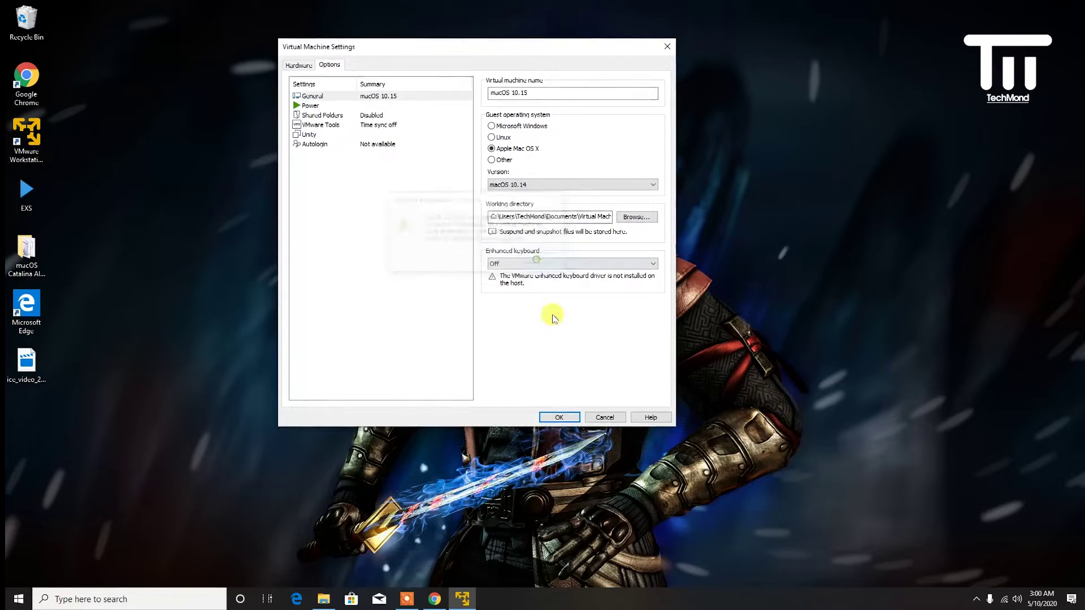
{"action": "left_click", "coordinate": [560, 416]}
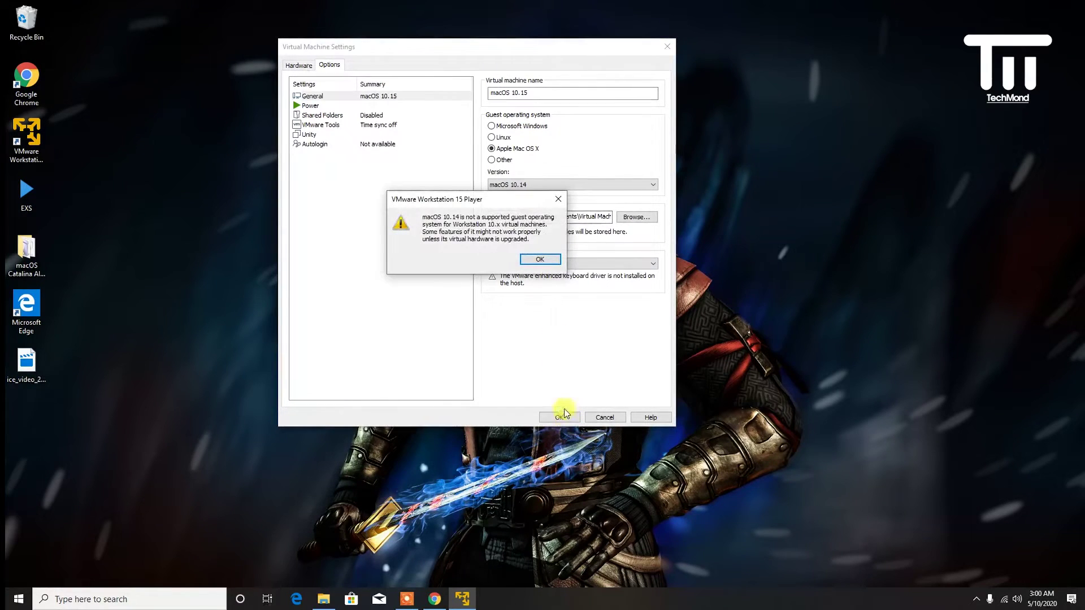
{"action": "left_click", "coordinate": [538, 260]}
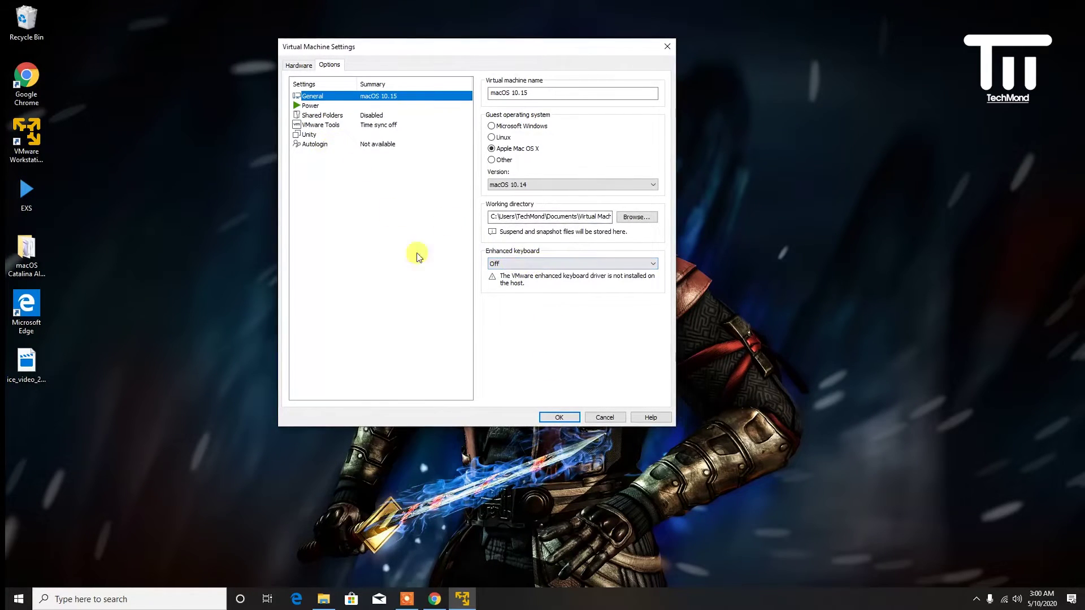
{"action": "left_click", "coordinate": [549, 418]}
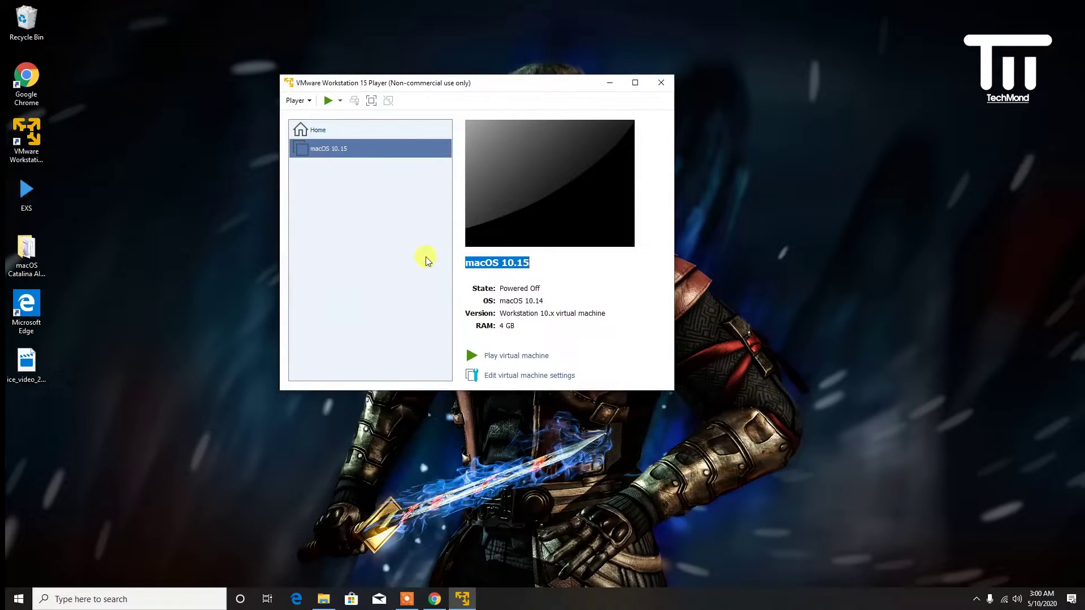
- Power on the macOS 10.15 VM and reposition its window while it boots
{"action": "left_click", "coordinate": [515, 357]}
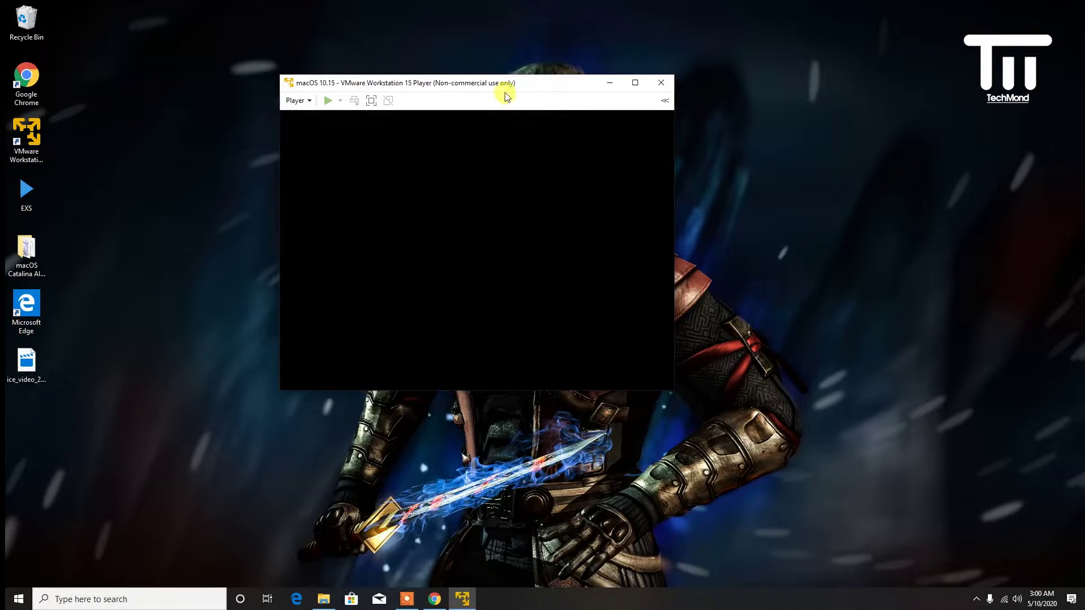
{"action": "left_click_drag", "start_coordinate": [520, 88], "coordinate": [474, 76]}
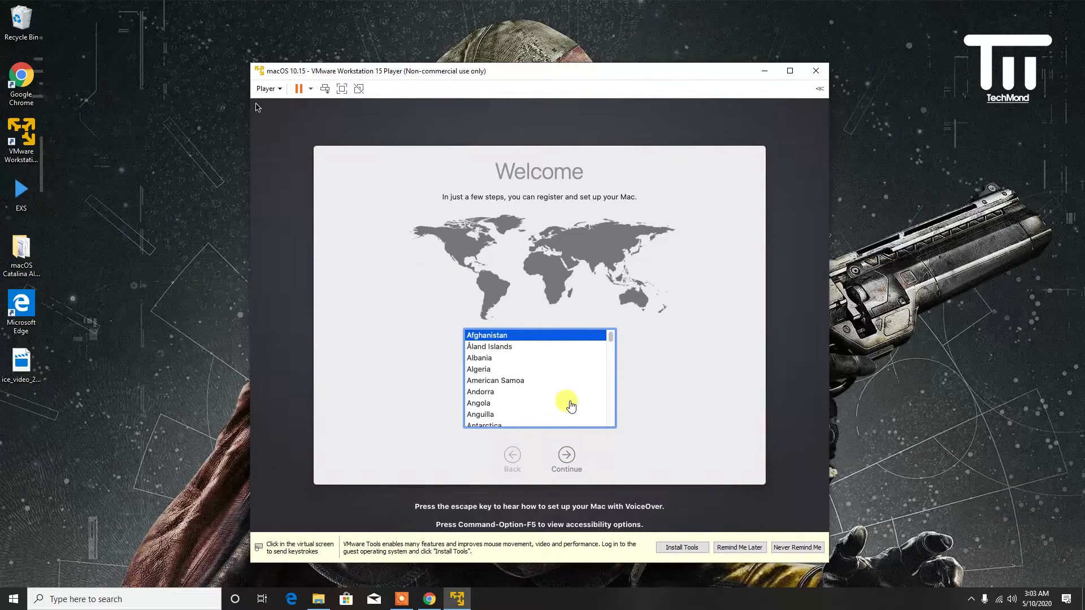
- Scroll the country list and select United States
{"action": "left_click", "coordinate": [624, 369]}
{"action": "scroll", "coordinate": [614, 380], "scroll_direction": "down", "scroll_amount": 5}
{"action": "scroll", "coordinate": [614, 380], "scroll_direction": "down", "scroll_amount": 3}
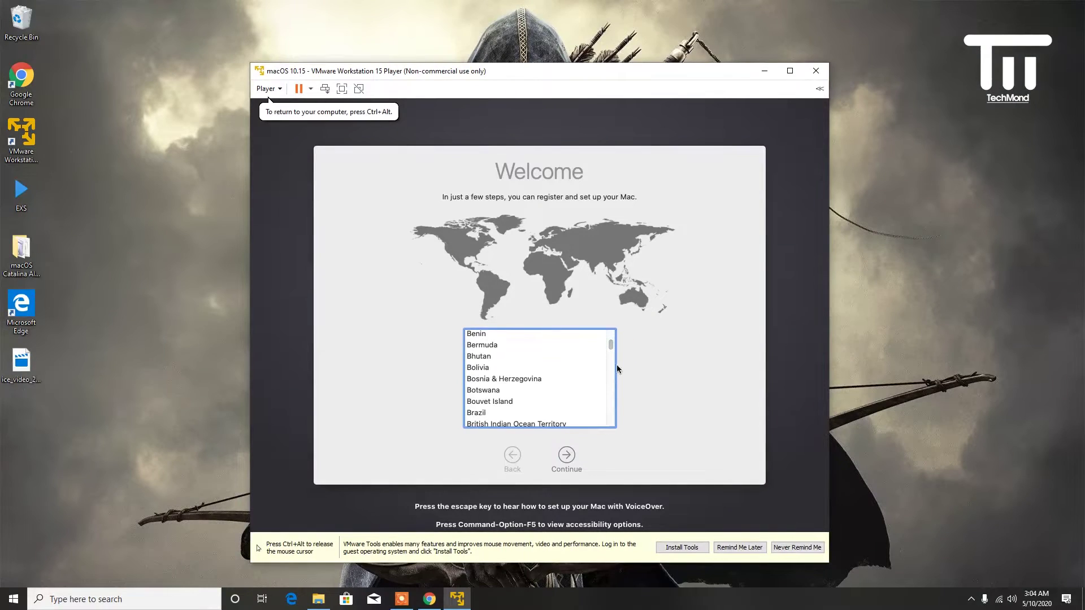
{"action": "left_click_drag", "start_coordinate": [613, 346], "coordinate": [611, 421]}
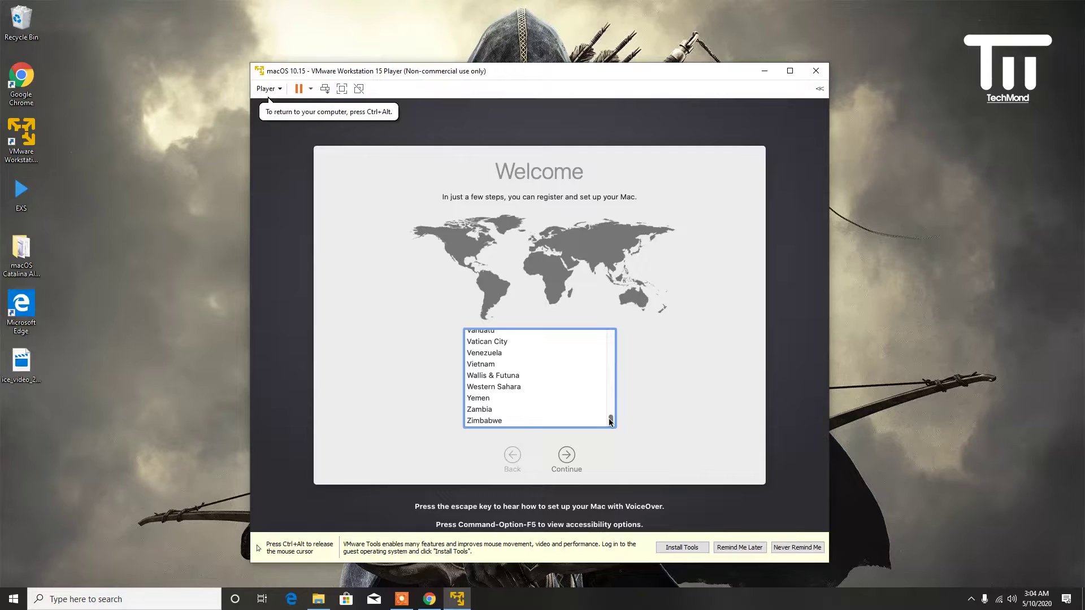
{"action": "scroll", "coordinate": [611, 421], "scroll_direction": "up", "scroll_amount": 2}
{"action": "scroll", "coordinate": [541, 334], "scroll_direction": "up", "scroll_amount": 1}
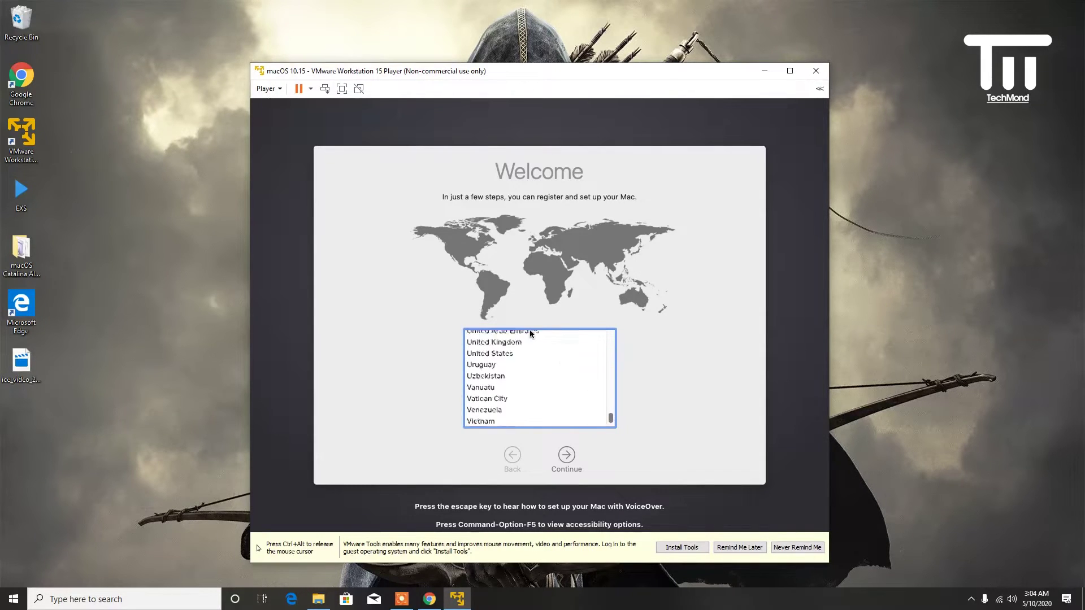
{"action": "scroll", "coordinate": [531, 333], "scroll_direction": "up", "scroll_amount": 3}
{"action": "left_click", "coordinate": [530, 335]}
{"action": "scroll", "coordinate": [517, 396], "scroll_direction": "down", "scroll_amount": 2}
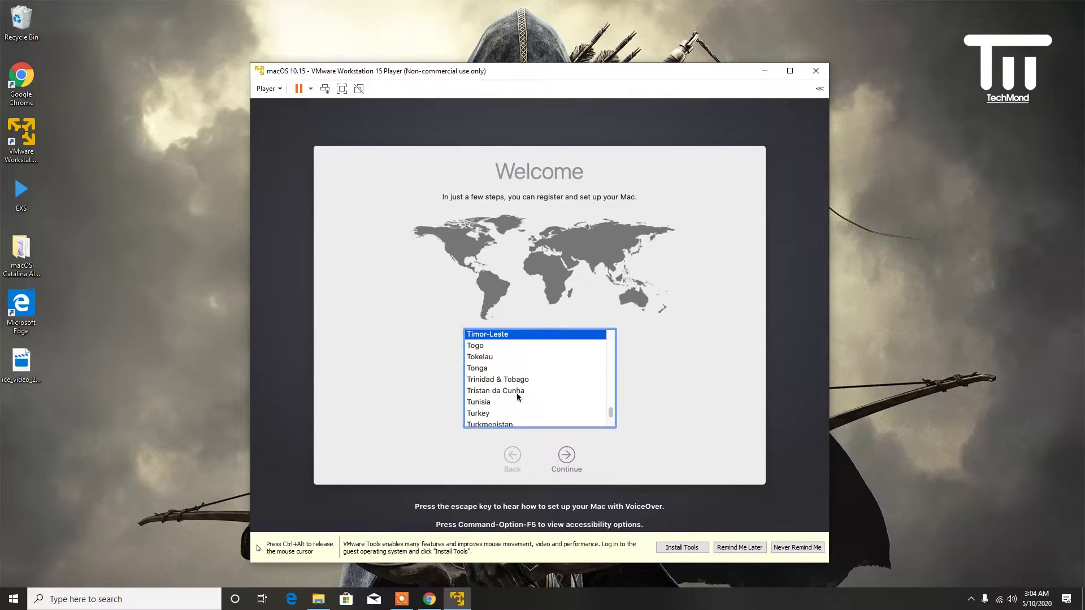
{"action": "scroll", "coordinate": [518, 397], "scroll_direction": "down", "scroll_amount": 5}
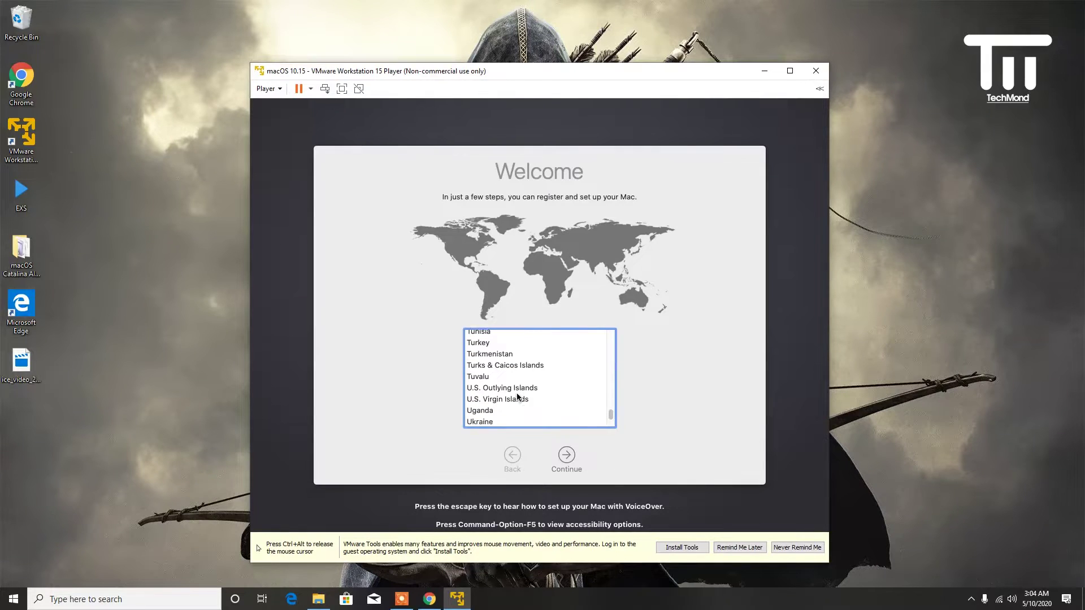
{"action": "scroll", "coordinate": [488, 342], "scroll_direction": "up", "scroll_amount": 1}
{"action": "scroll", "coordinate": [489, 342], "scroll_direction": "up", "scroll_amount": 1}
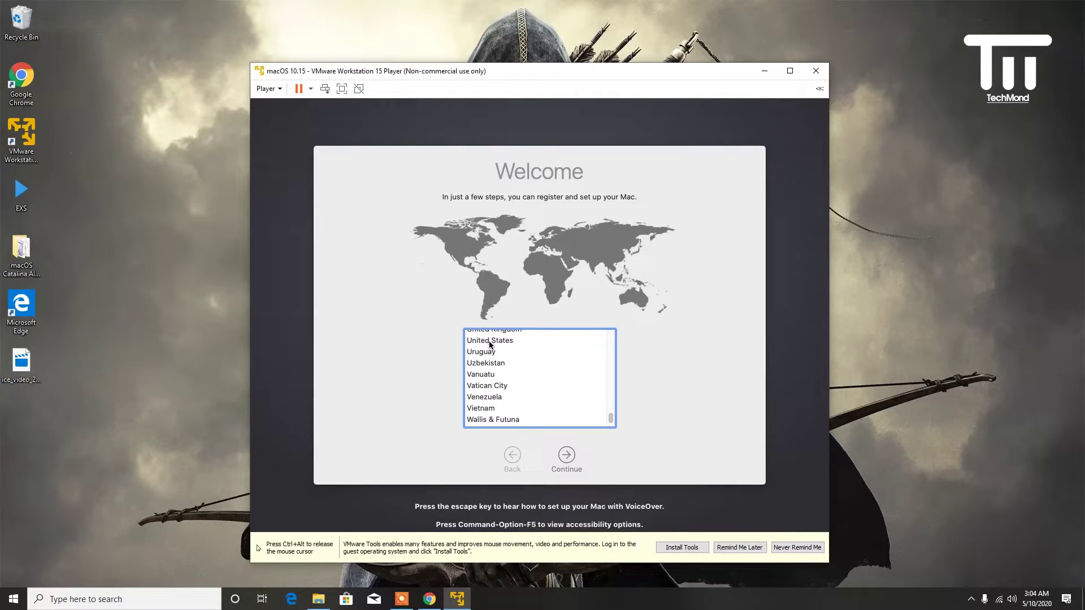
{"action": "left_click", "coordinate": [491, 344]}
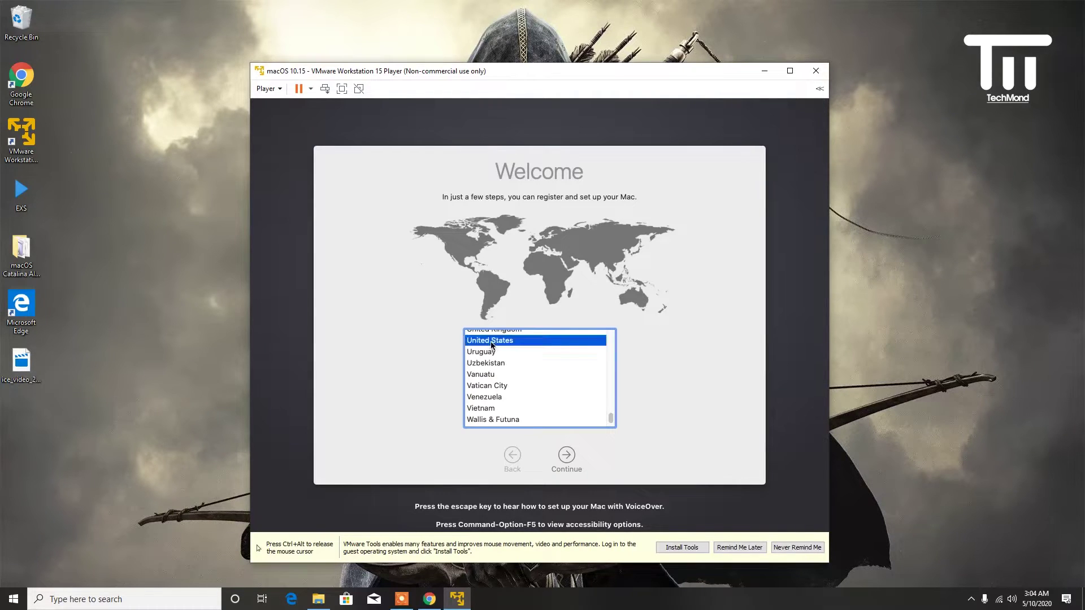
- Continue with customized settings, accepting English (US) as language and U.S. as input source
{"action": "left_click", "coordinate": [572, 458]}
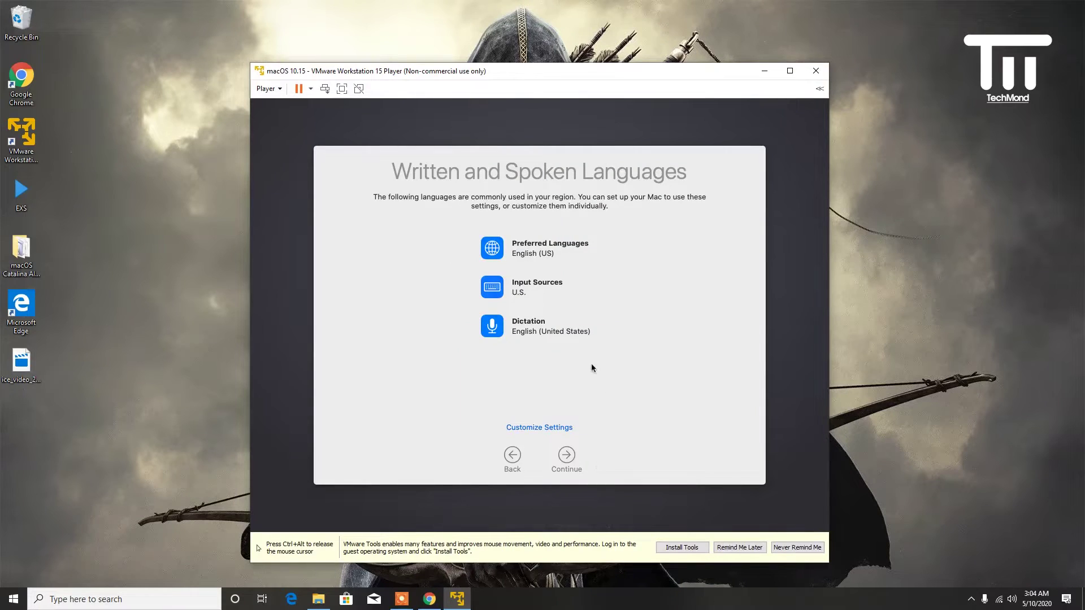
{"action": "left_click", "coordinate": [548, 429]}
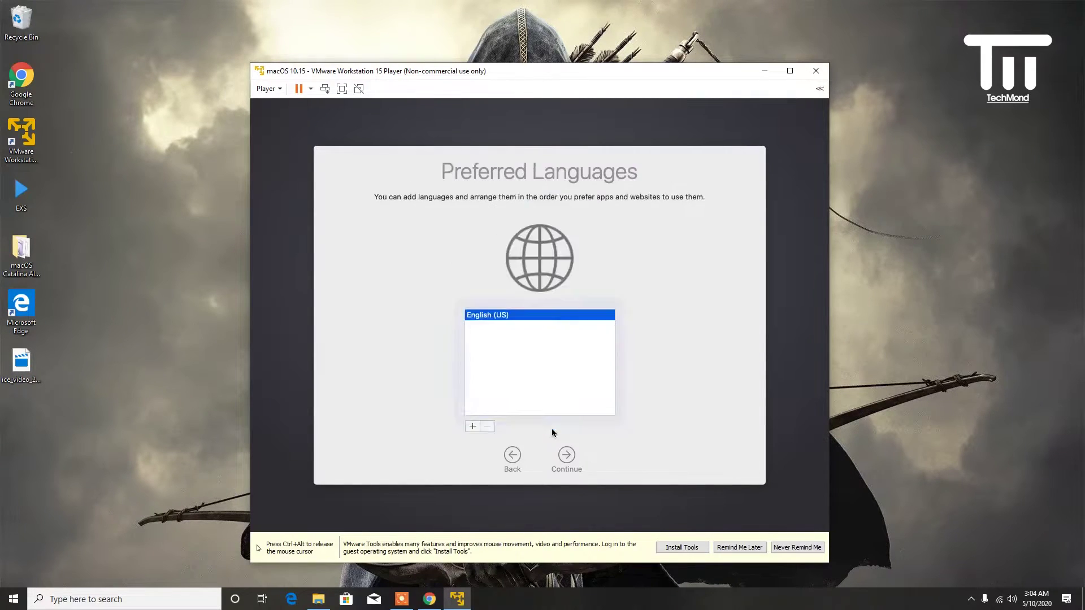
{"action": "left_click", "coordinate": [566, 456]}
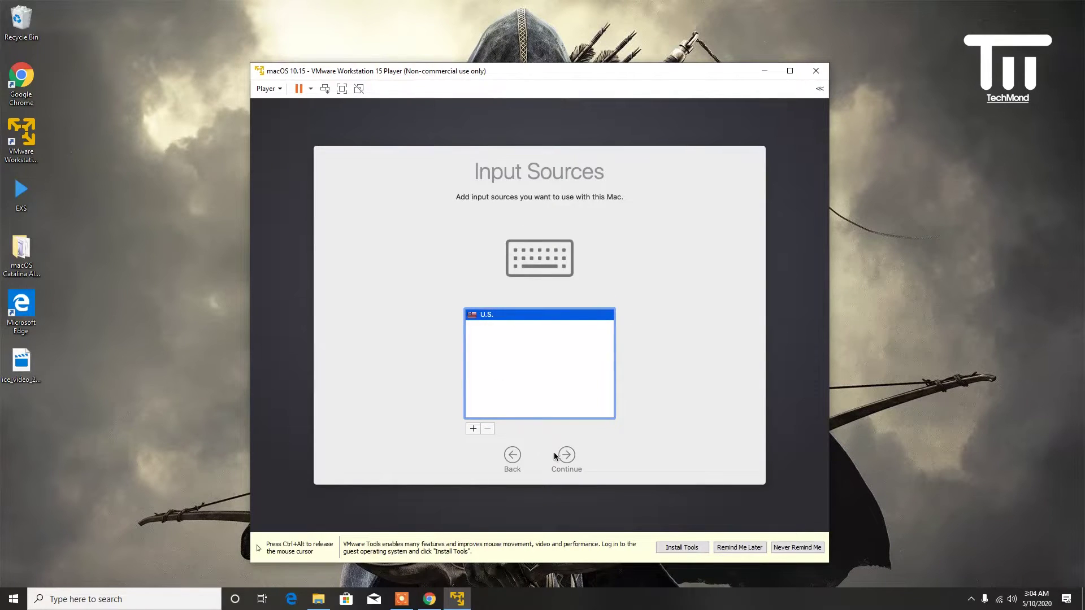
{"action": "left_click", "coordinate": [566, 455]}
- Accept English (United States) dictation, skip data transfer and set up Apple ID later
{"action": "left_click", "coordinate": [565, 455]}
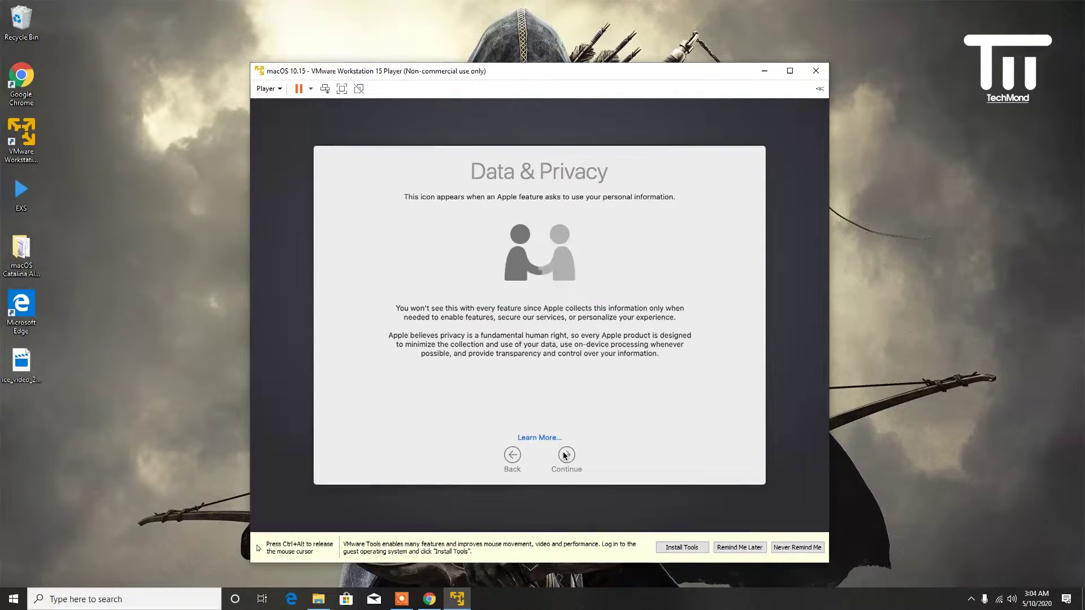
{"action": "left_click", "coordinate": [565, 455]}
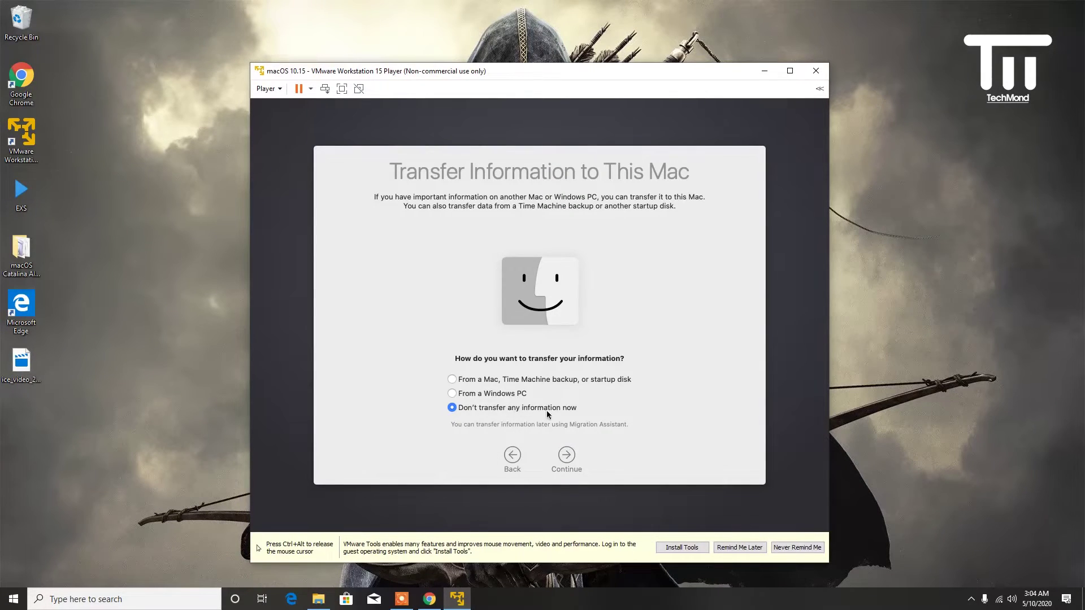
{"action": "left_click", "coordinate": [565, 454]}
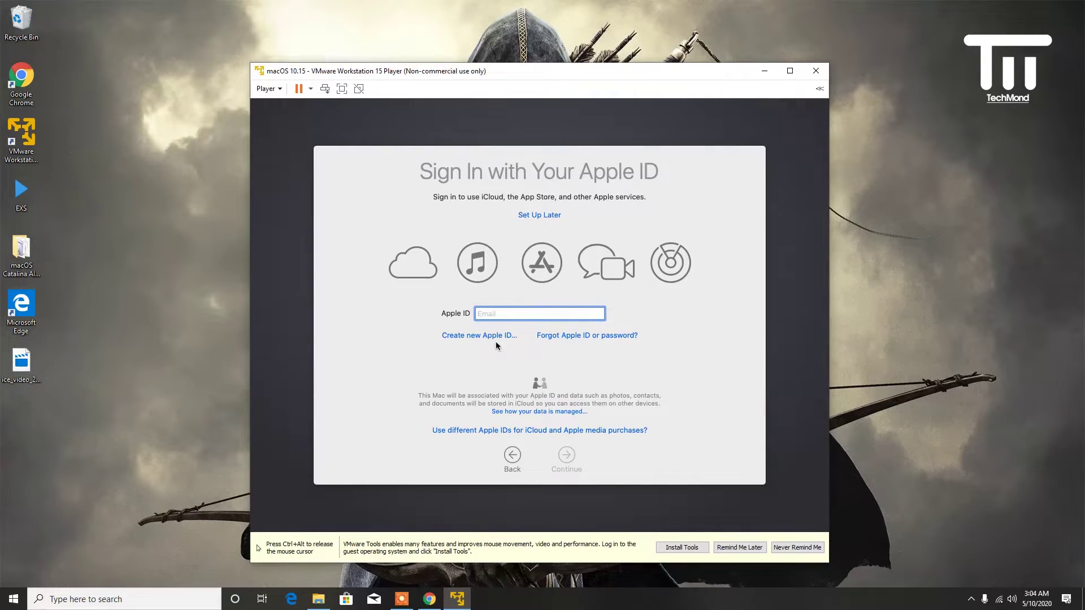
{"action": "left_click", "coordinate": [545, 217]}
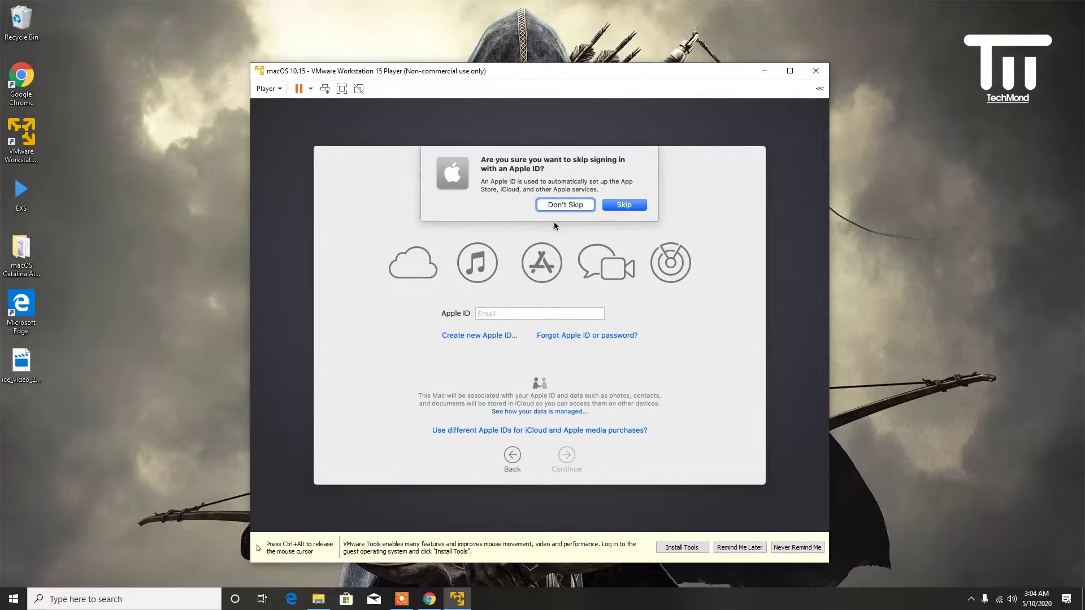
{"action": "left_click", "coordinate": [612, 206]}
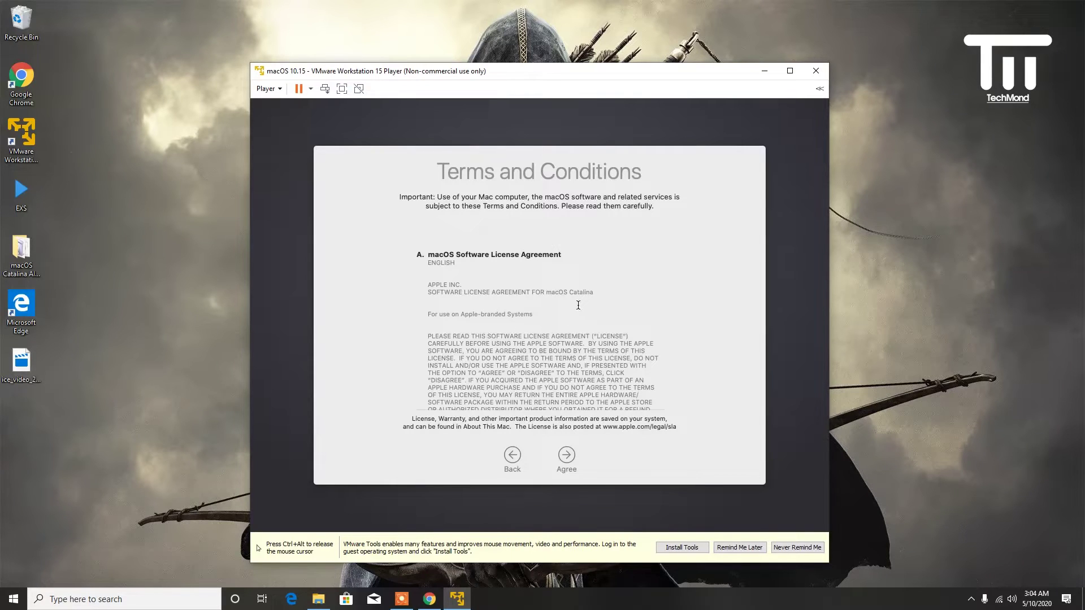
- Scroll through and agree to the macOS software license terms
{"action": "scroll", "coordinate": [516, 334], "scroll_direction": "down", "scroll_amount": 2}
{"action": "scroll", "coordinate": [558, 395], "scroll_direction": "down", "scroll_amount": 15}
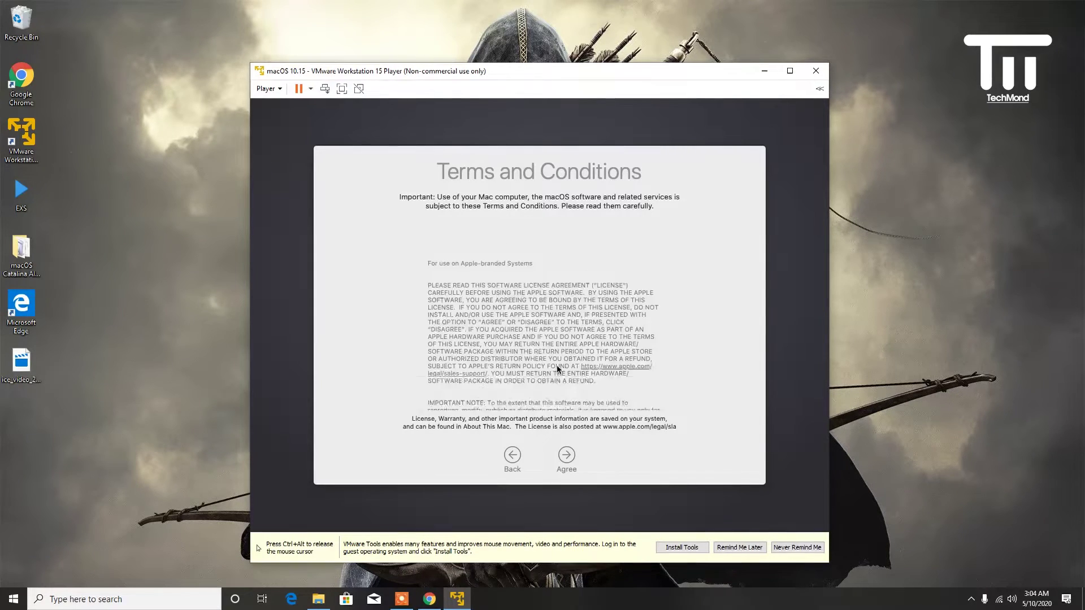
{"action": "scroll", "coordinate": [561, 366], "scroll_direction": "down", "scroll_amount": 10}
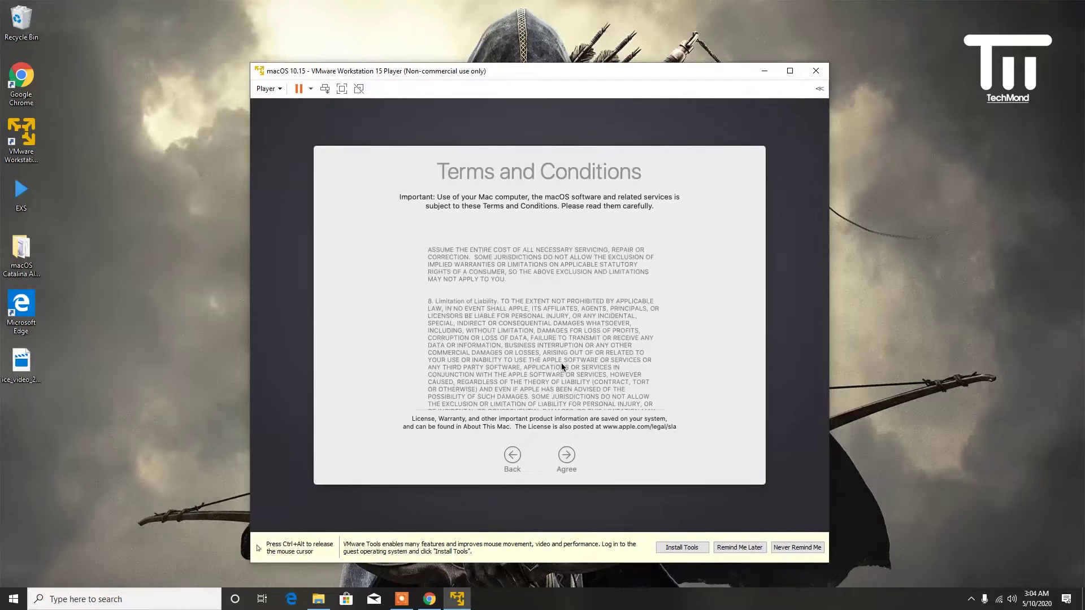
{"action": "left_click", "coordinate": [567, 456]}
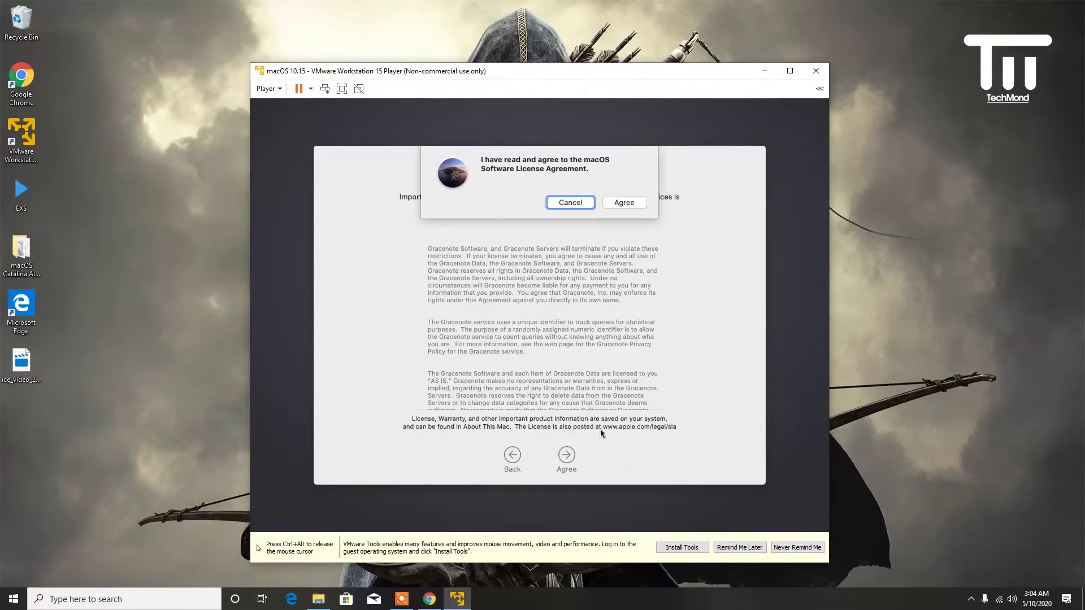
{"action": "left_click", "coordinate": [607, 202]}
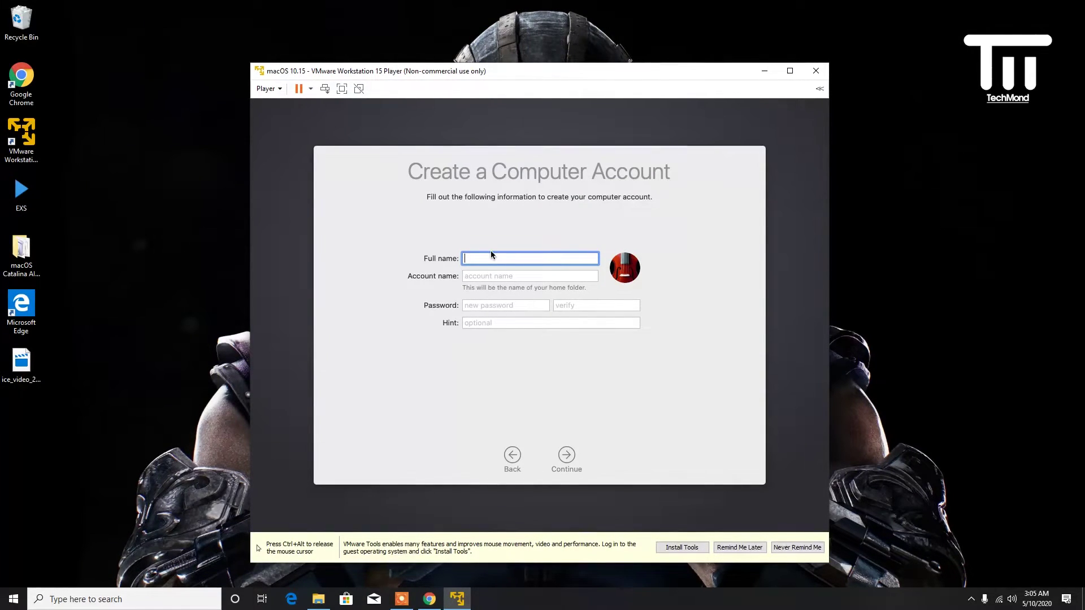
- Enter the full name, keep the auto-filled account name, and type and verify the password
{"action": "type", "text": "TechMonds"}
{"action": "key", "text": "BackSpace"}
{"action": "key", "text": "Tab"}
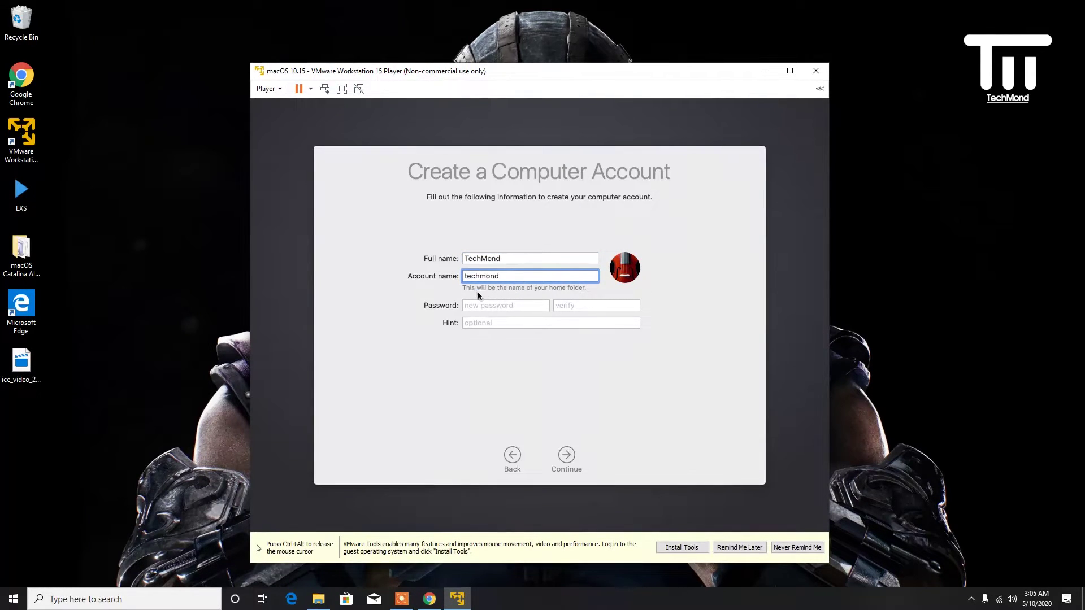
{"action": "left_click", "coordinate": [497, 305]}
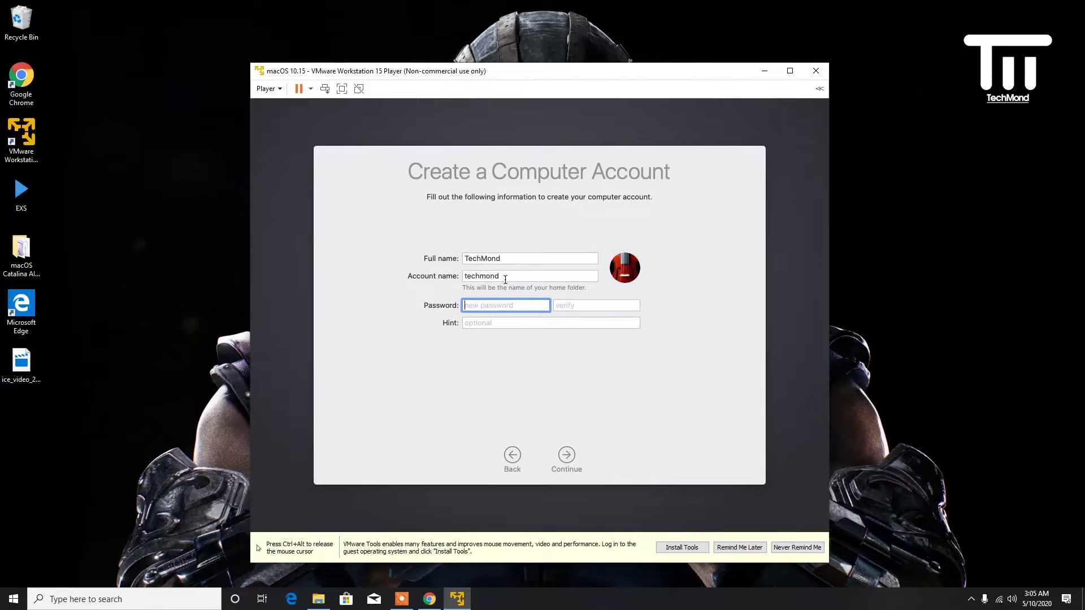
{"action": "type", "text": "12345"}
{"action": "left_click", "coordinate": [575, 310]}
{"action": "type", "text": "1234"}
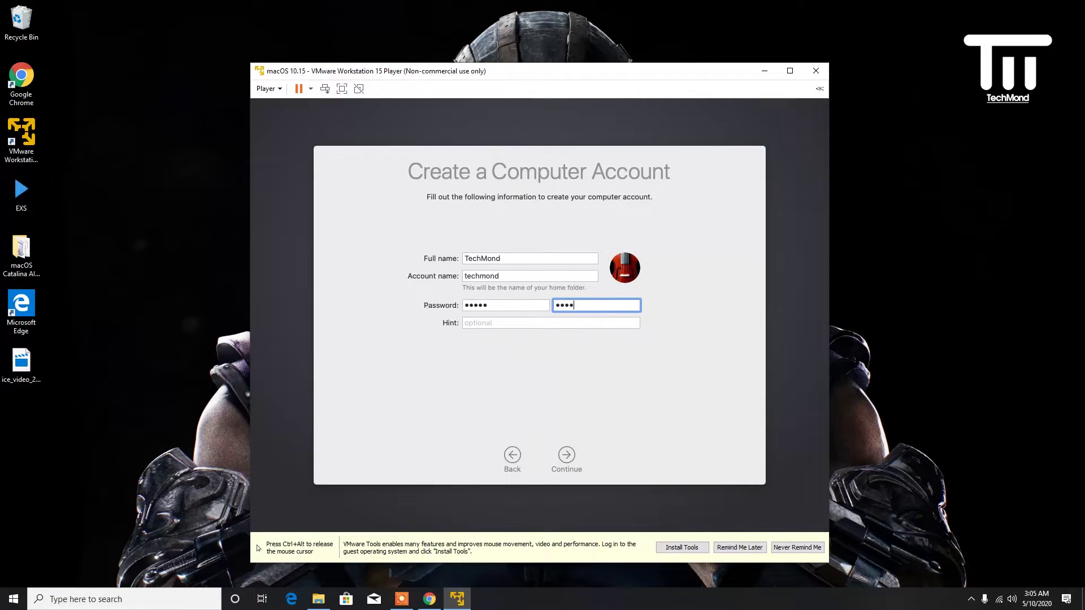
- Add a password hint and create the computer account
{"action": "left_click", "coordinate": [529, 322]}
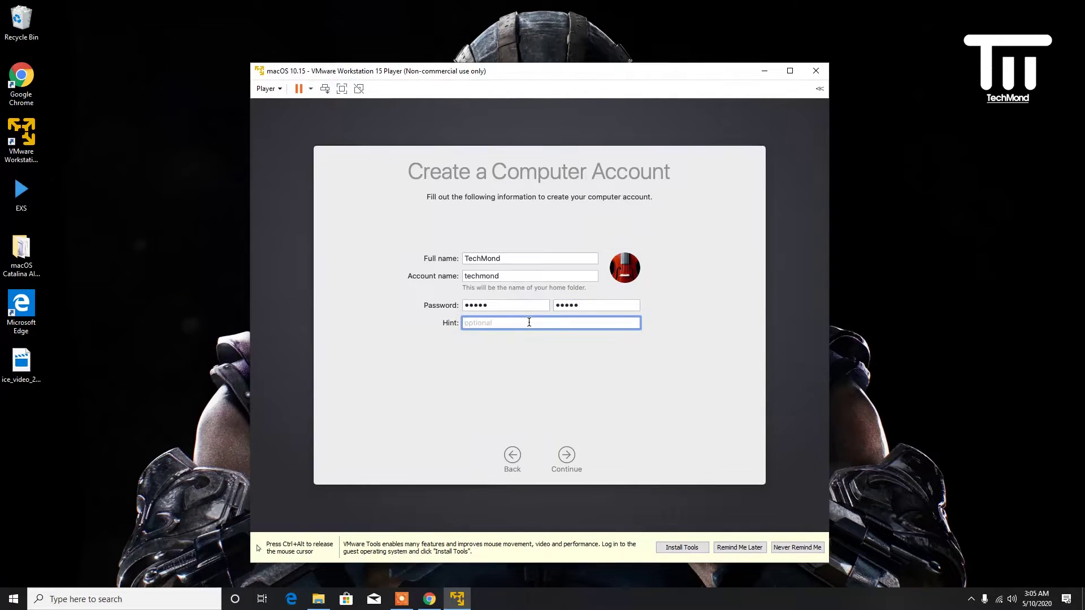
{"action": "type", "text": "WH"}
{"action": "type", "text": "ho"}
{"action": "type", "text": " Forget"}
{"action": "type", "text": "s Theo"}
{"action": "type", "text": "r "}
{"action": "type", "text": "PA"}
{"action": "type", "text": "ass"}
{"action": "type", "text": "word>?"}
{"action": "left_click", "coordinate": [566, 459]}
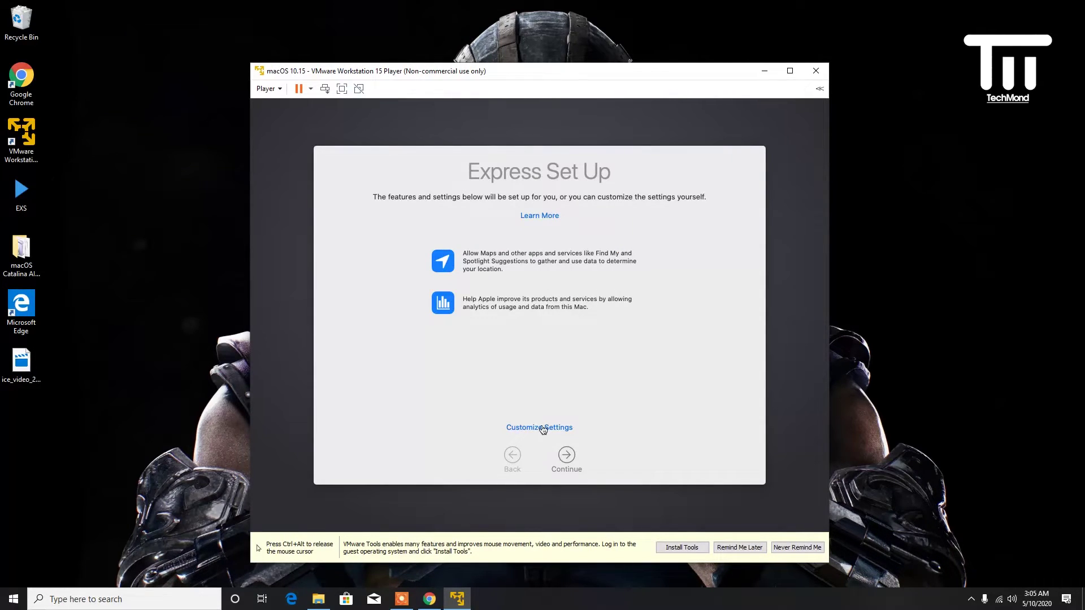
- Customize settings, decline Location Services, and accept the Cupertino, CA time zone
{"action": "left_click", "coordinate": [542, 428]}
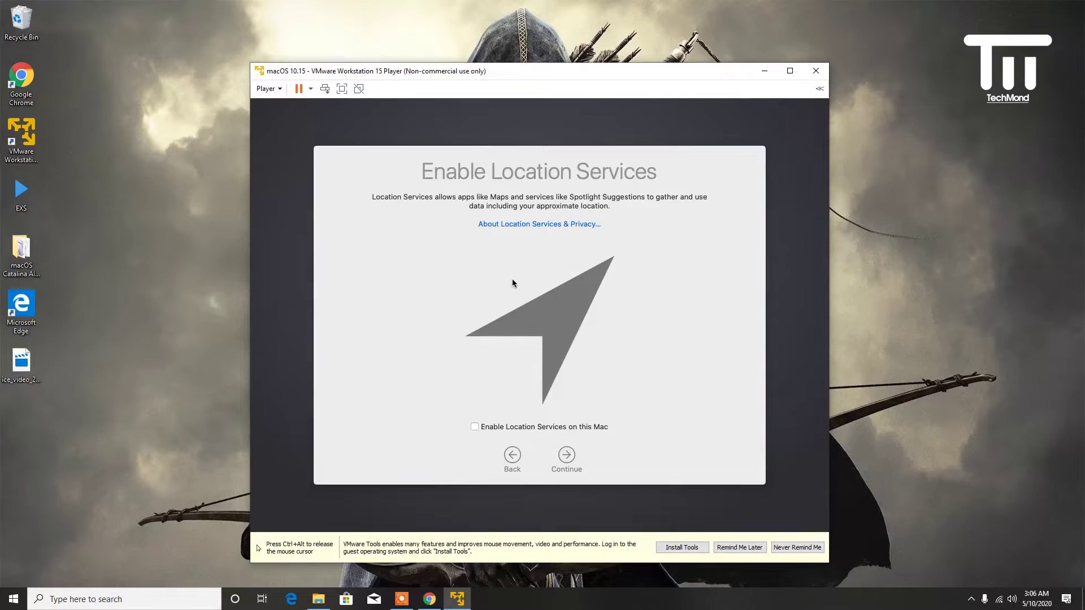
{"action": "left_click", "coordinate": [571, 454]}
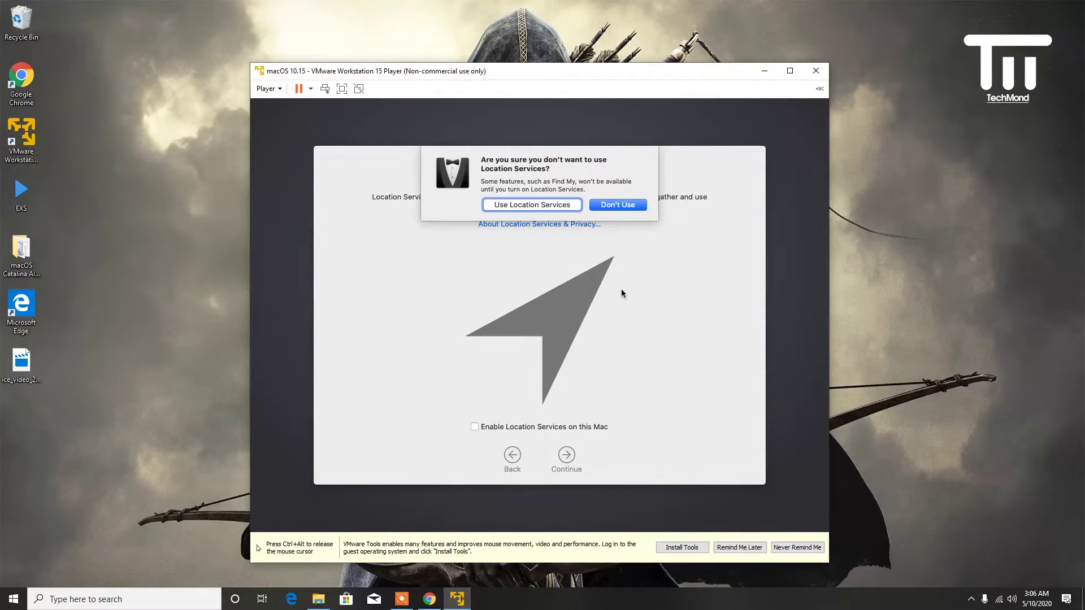
{"action": "left_click", "coordinate": [613, 207]}
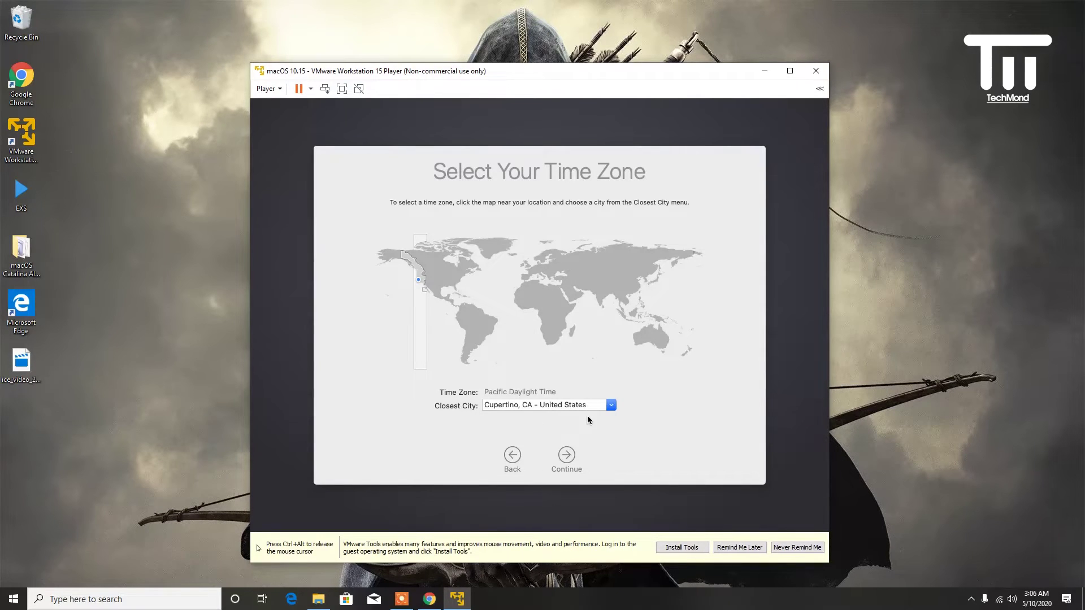
{"action": "left_click", "coordinate": [576, 457]}
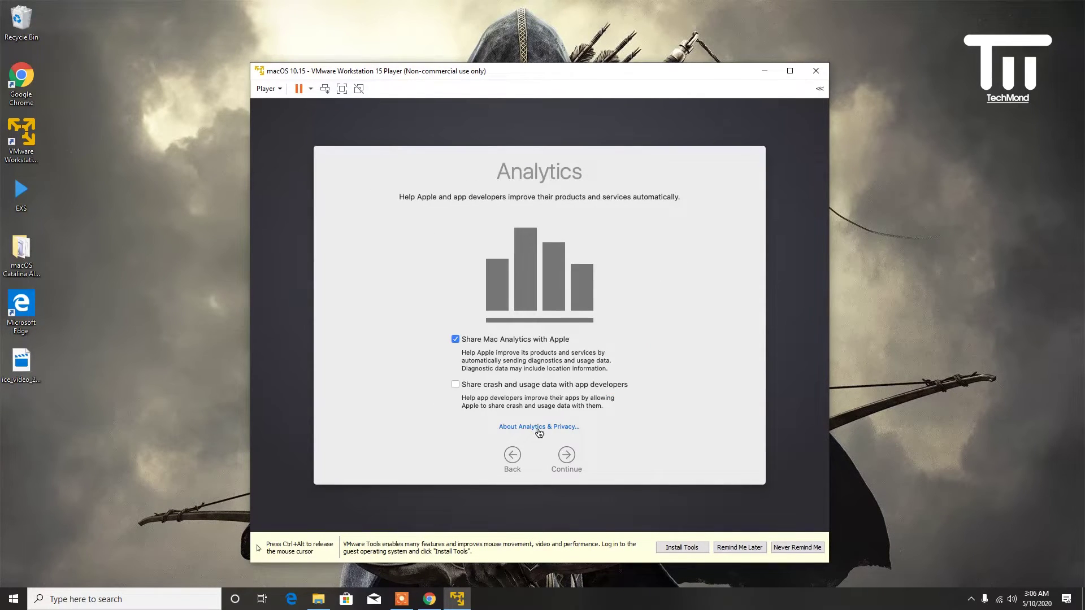
- Turn off Mac analytics sharing, defer Screen Time, and disable Ask Siri
{"action": "left_click", "coordinate": [565, 457]}
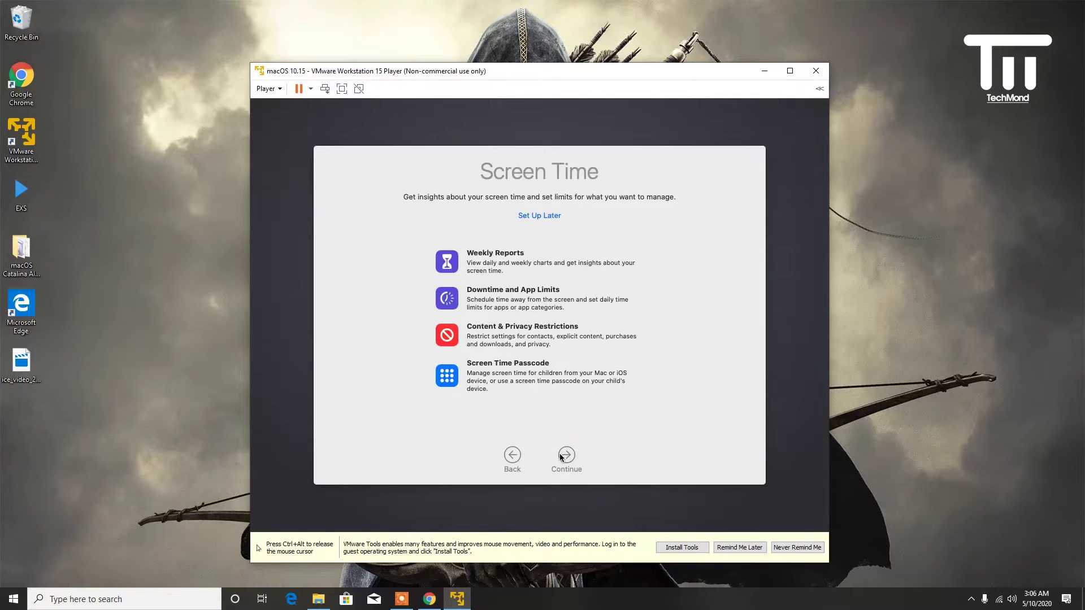
{"action": "left_click", "coordinate": [508, 455]}
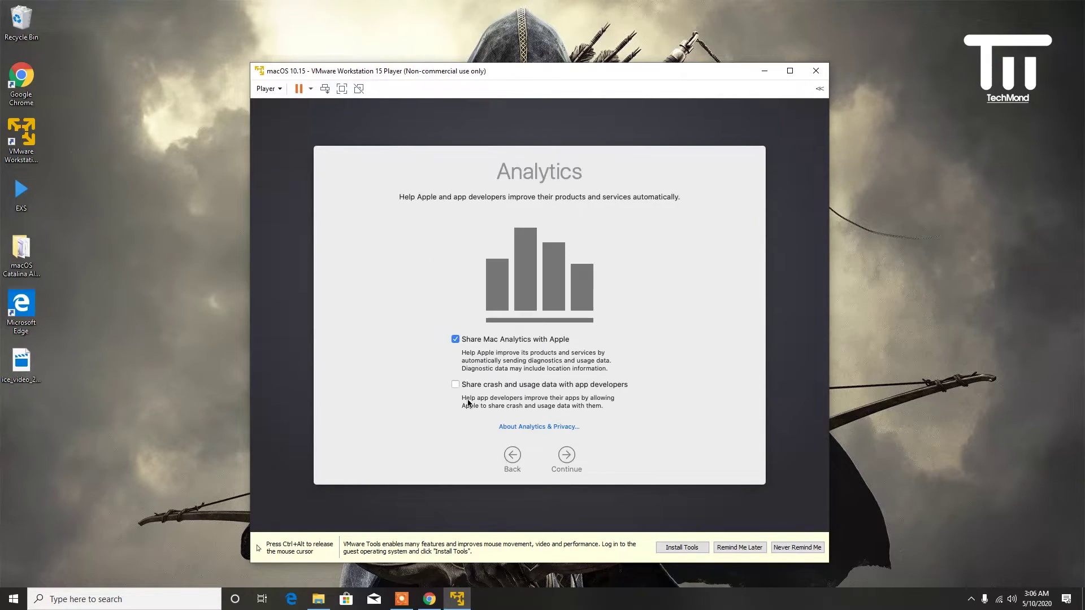
{"action": "left_click", "coordinate": [456, 340]}
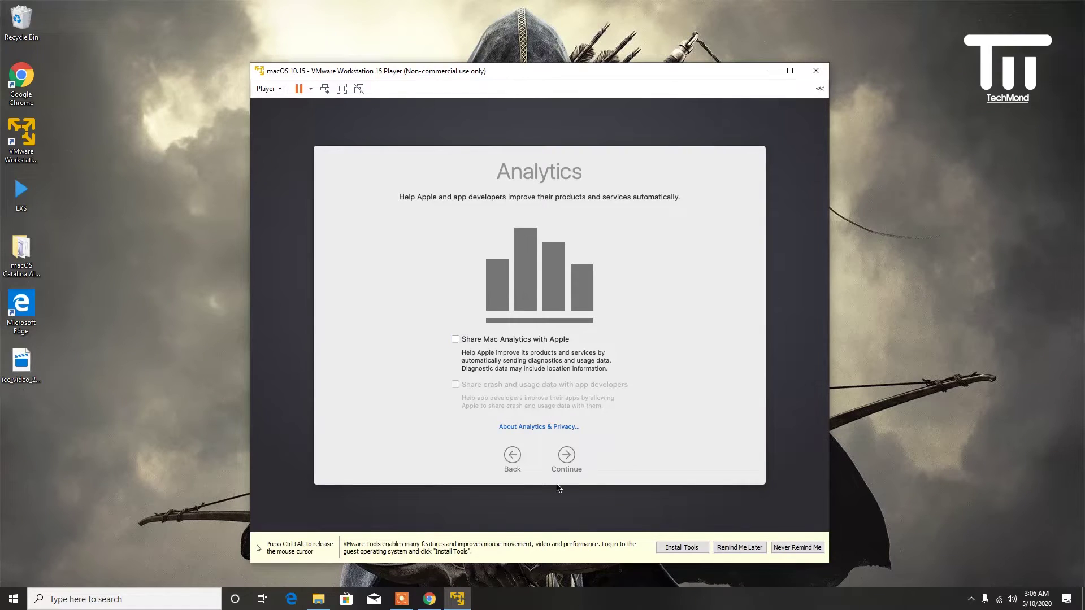
{"action": "left_click", "coordinate": [564, 461]}
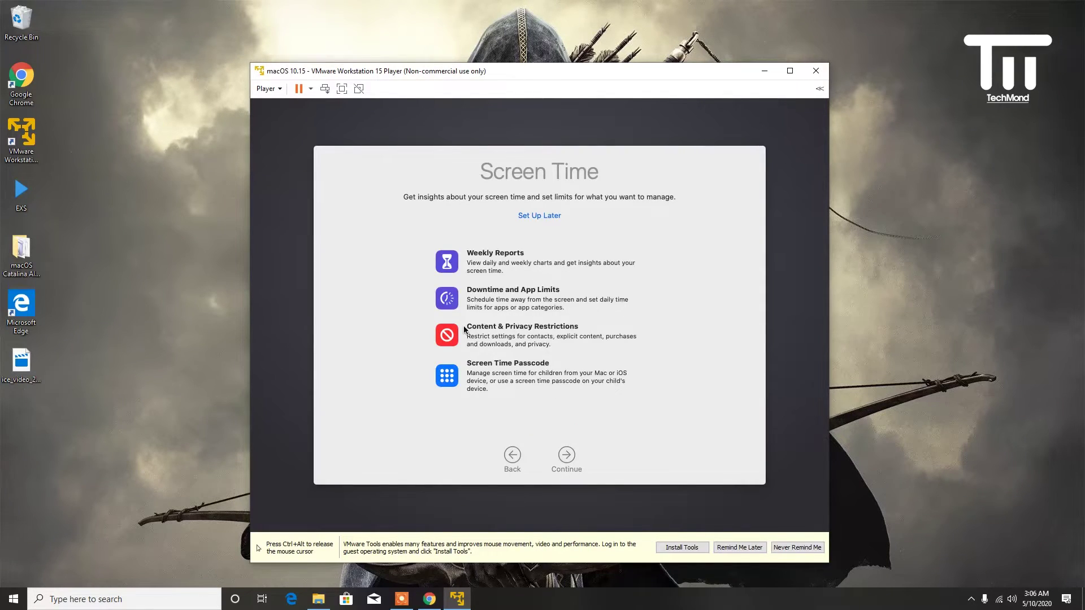
{"action": "left_click", "coordinate": [551, 218]}
{"action": "left_click", "coordinate": [541, 421]}
{"action": "left_click", "coordinate": [567, 455]}
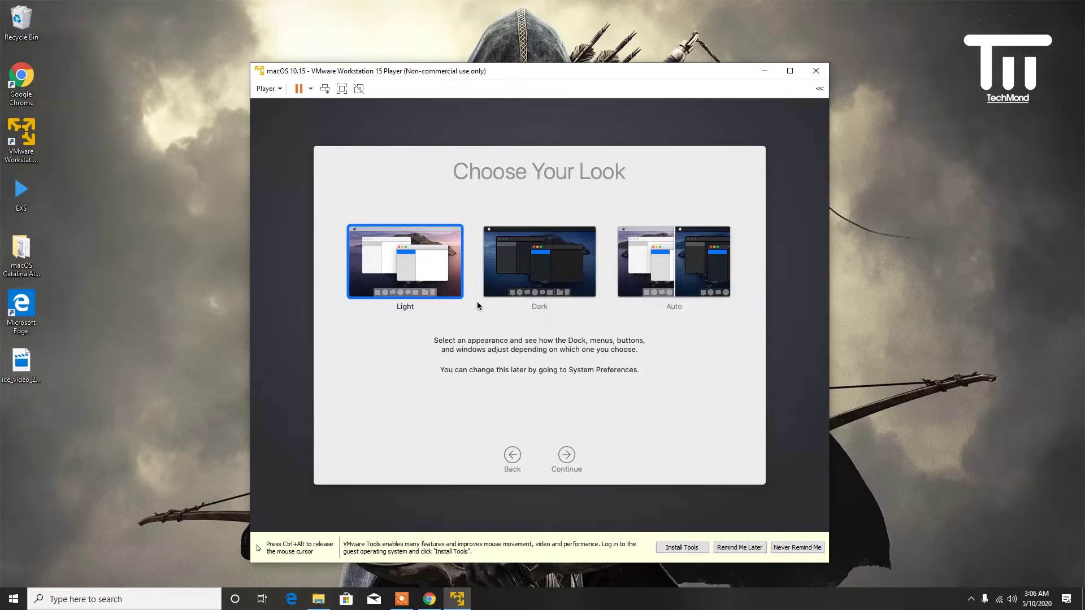
- Choose the Light appearance and finish setup, reaching the Catalina desktop
{"action": "left_click", "coordinate": [559, 286]}
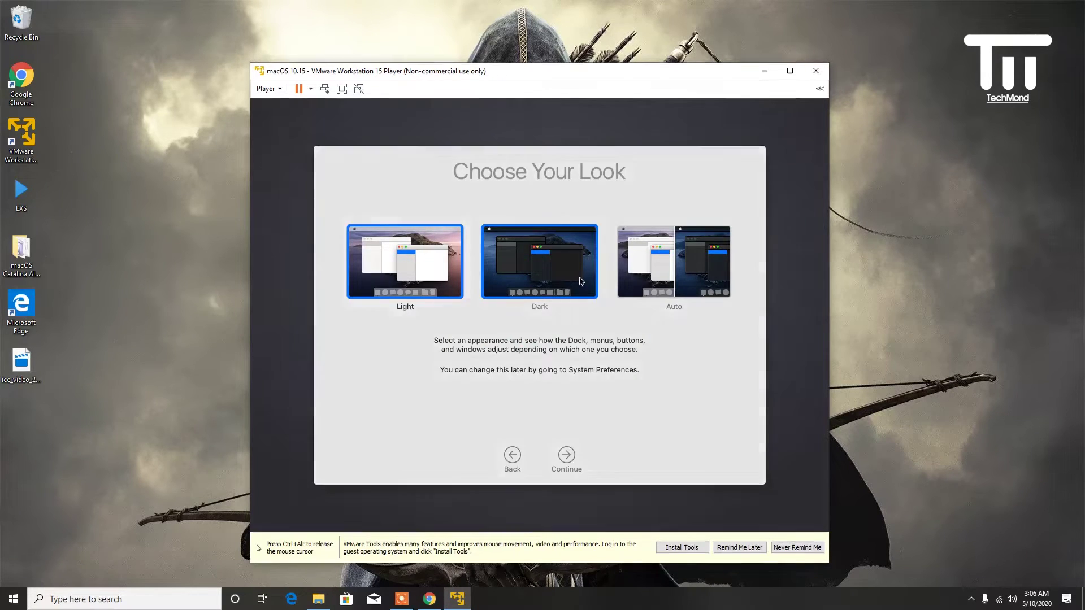
{"action": "left_click", "coordinate": [681, 283]}
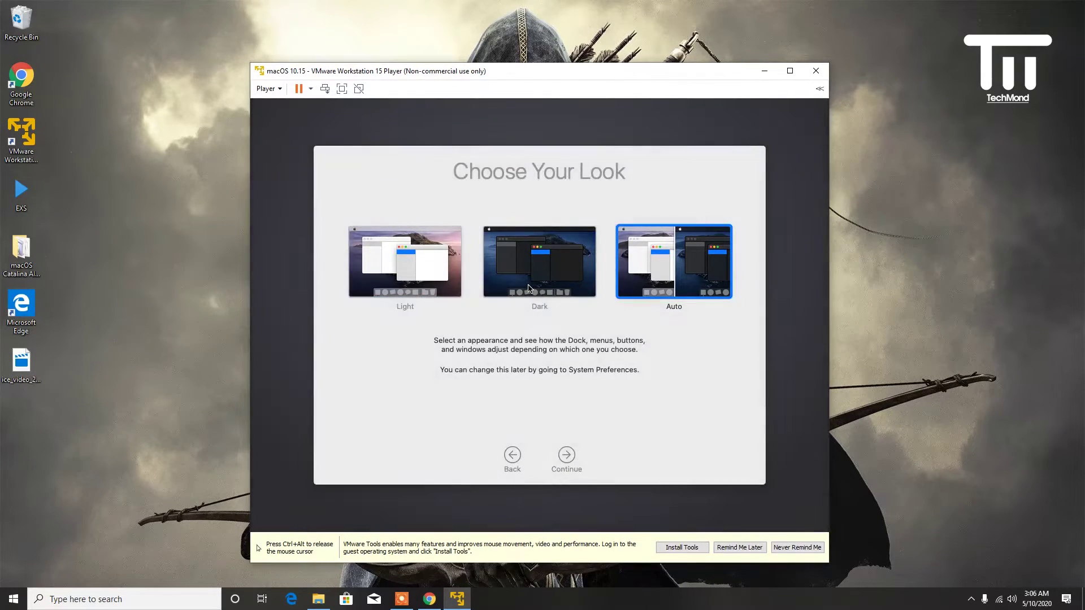
{"action": "left_click", "coordinate": [528, 285]}
{"action": "left_click", "coordinate": [430, 283]}
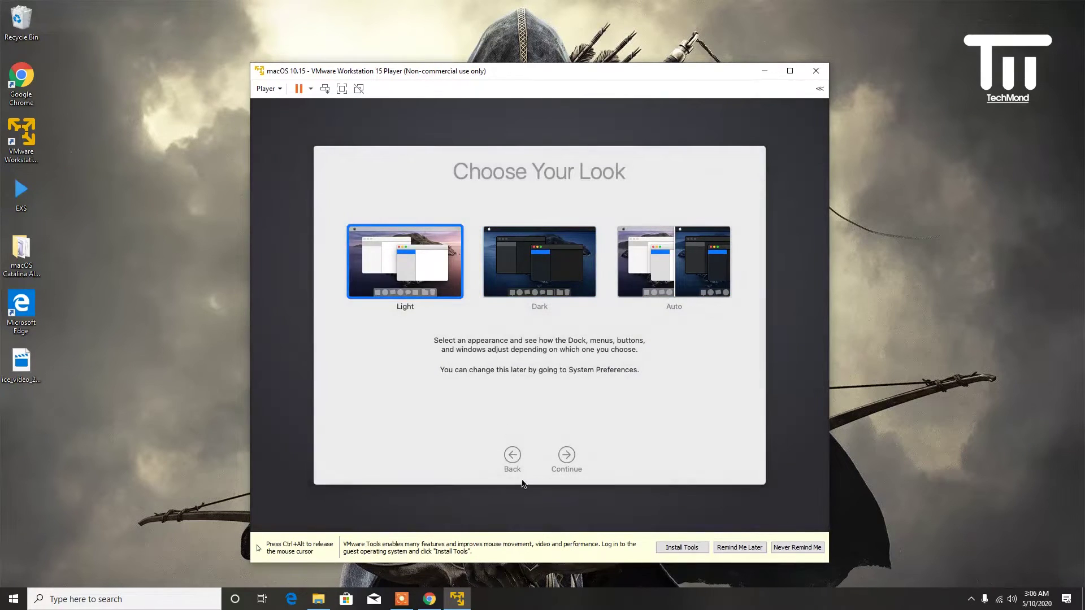
{"action": "left_click", "coordinate": [559, 454]}
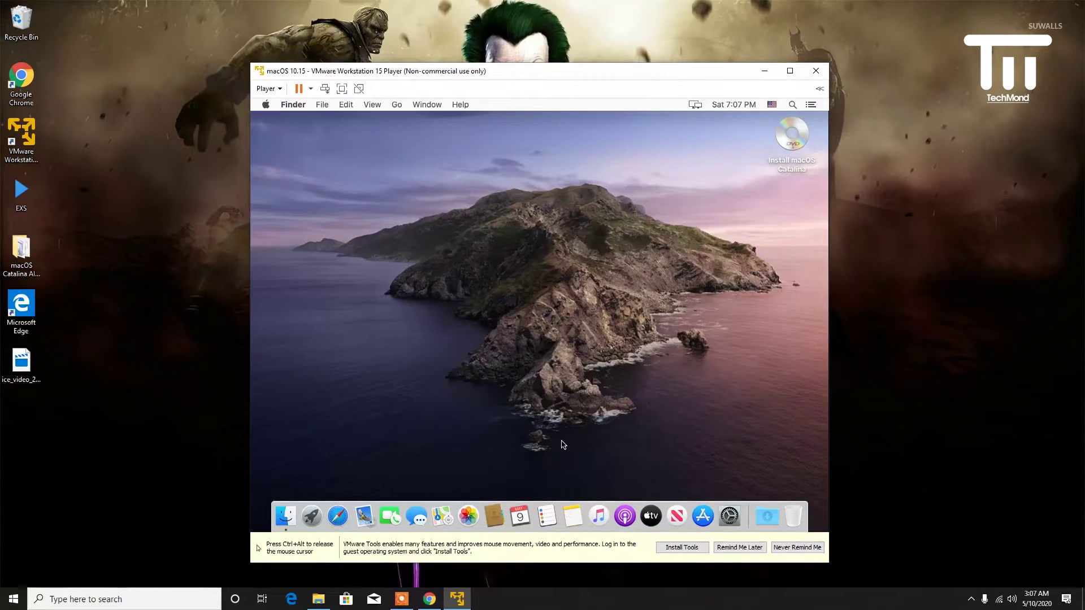
{"action": "right_click", "coordinate": [611, 365]}
{"action": "left_click", "coordinate": [632, 301]}
- Open File Explorer at This PC, review the PC's About specifications, then close Settings
{"action": "left_click", "coordinate": [319, 599]}
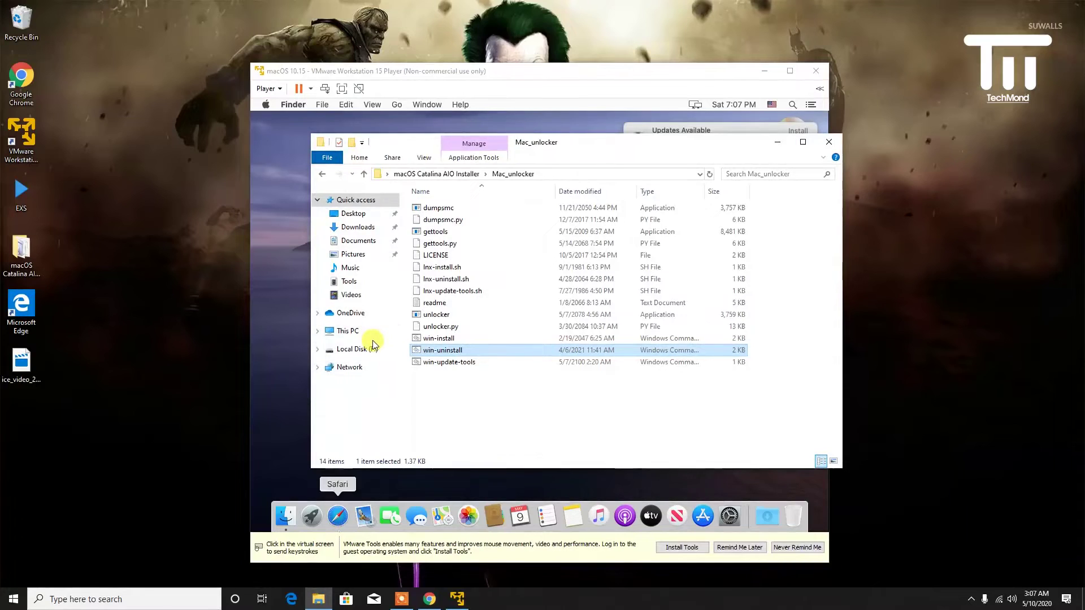
{"action": "left_click", "coordinate": [362, 332]}
{"action": "left_click", "coordinate": [367, 159]}
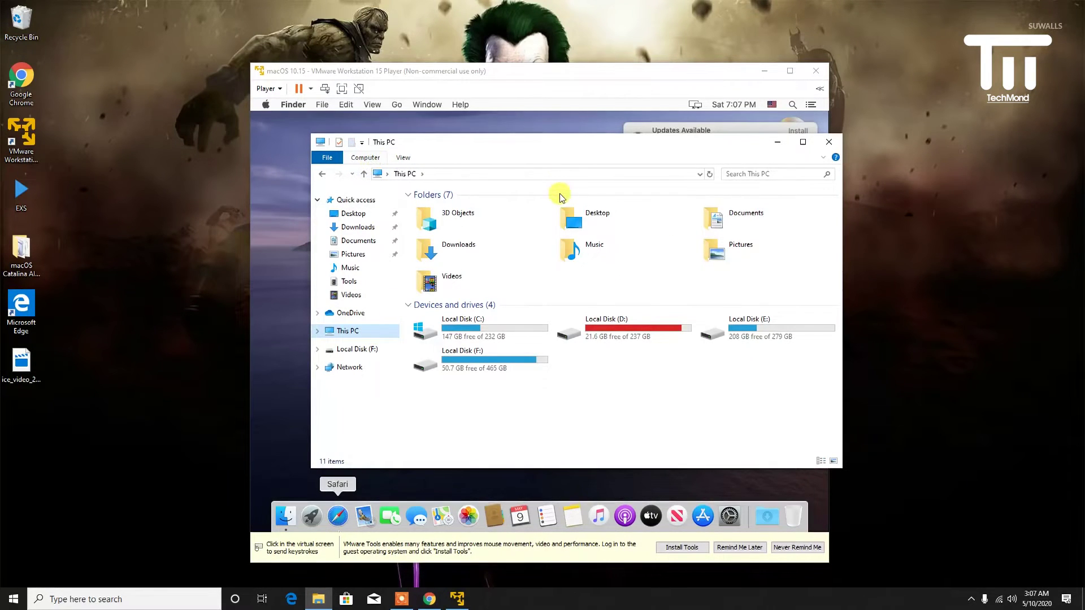
{"action": "left_click", "coordinate": [588, 191]}
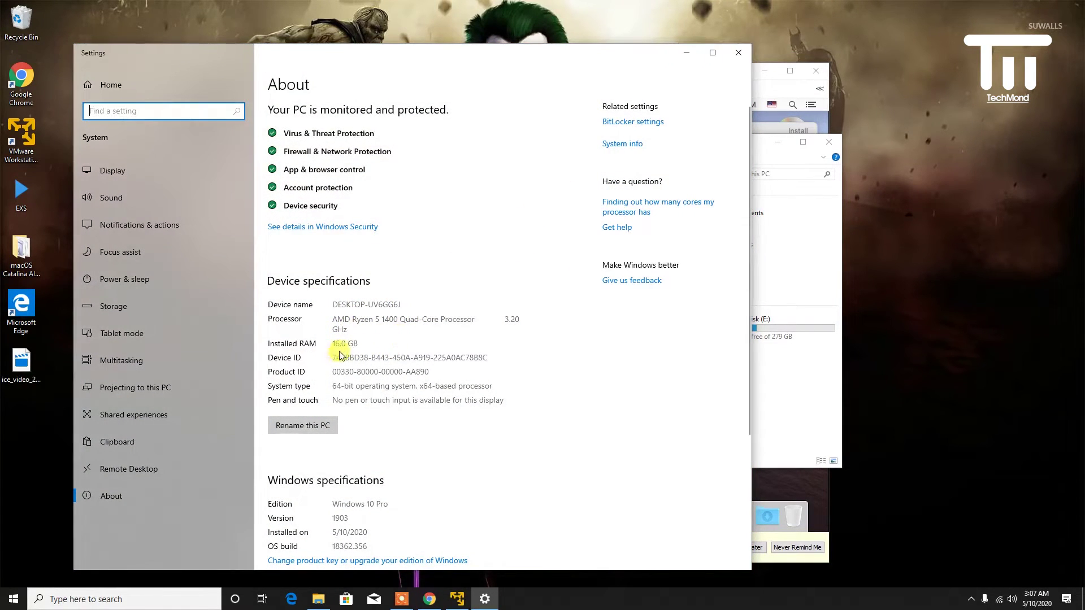
{"action": "left_click", "coordinate": [745, 51]}
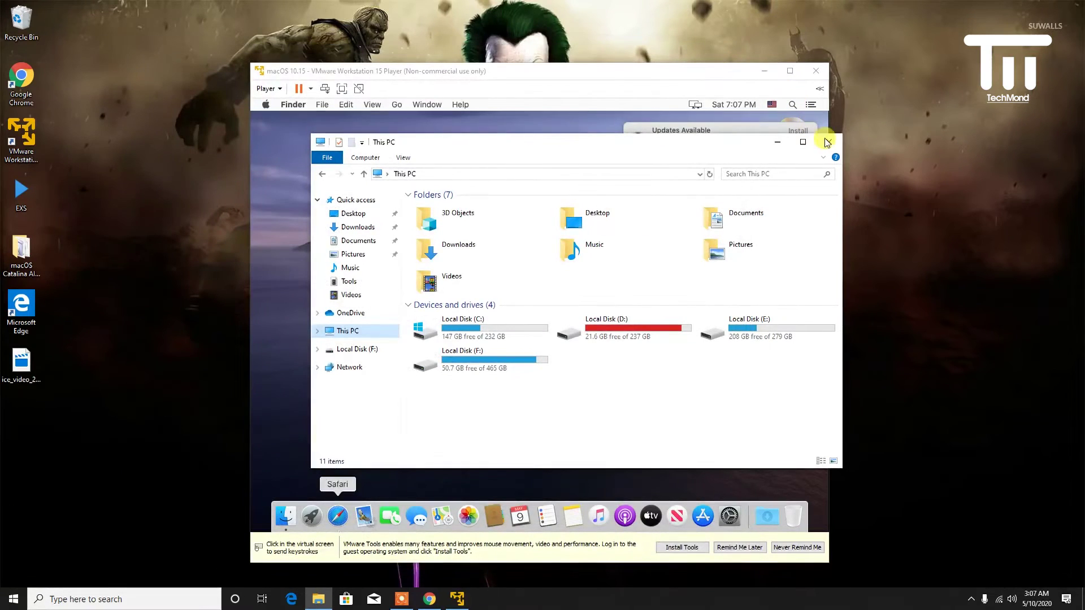
- Close This PC, defer the macOS update reminder to tomorrow, and eject the Install macOS Catalina disc
{"action": "left_click", "coordinate": [827, 142]}
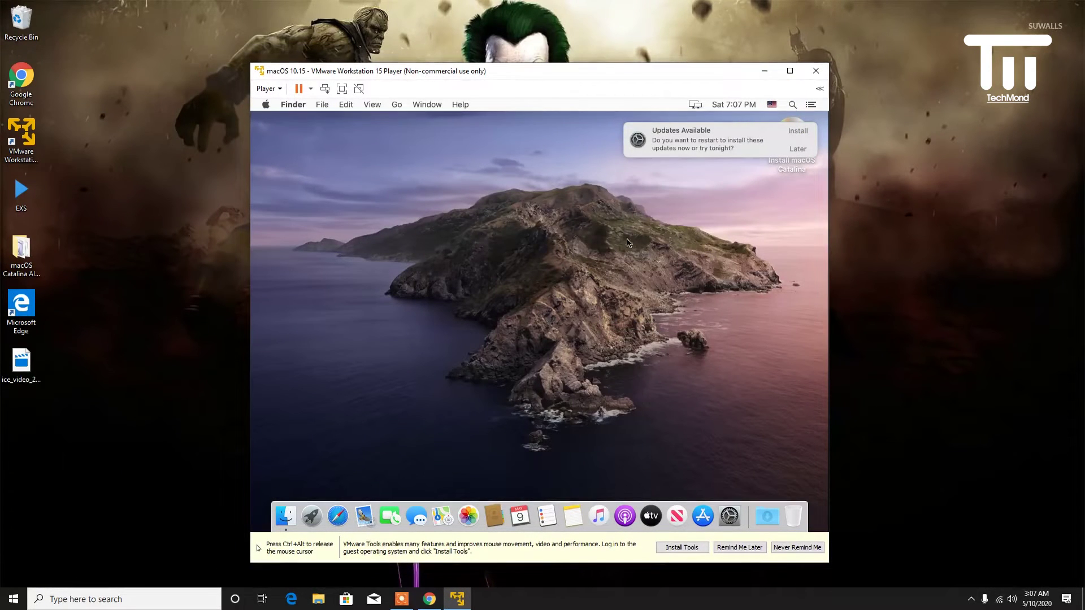
{"action": "left_click", "coordinate": [793, 148]}
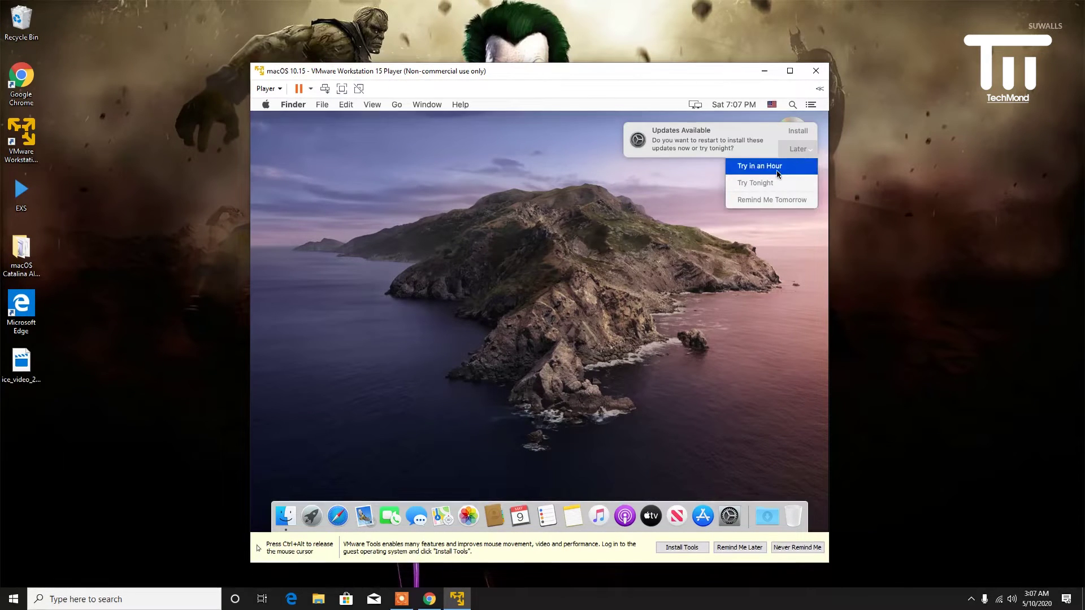
{"action": "left_click", "coordinate": [783, 199]}
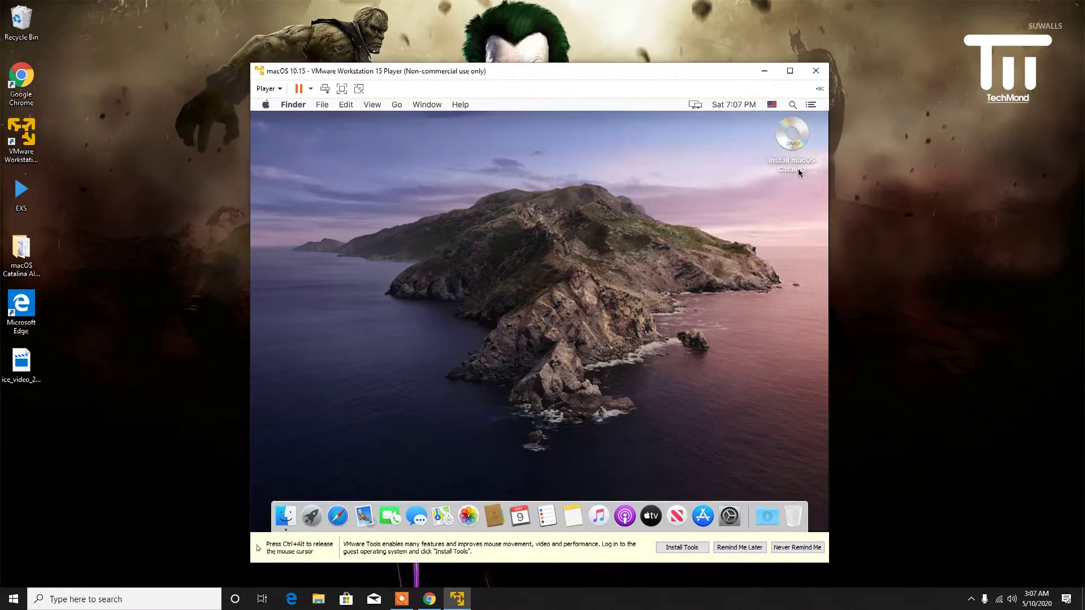
{"action": "right_click", "coordinate": [795, 145]}
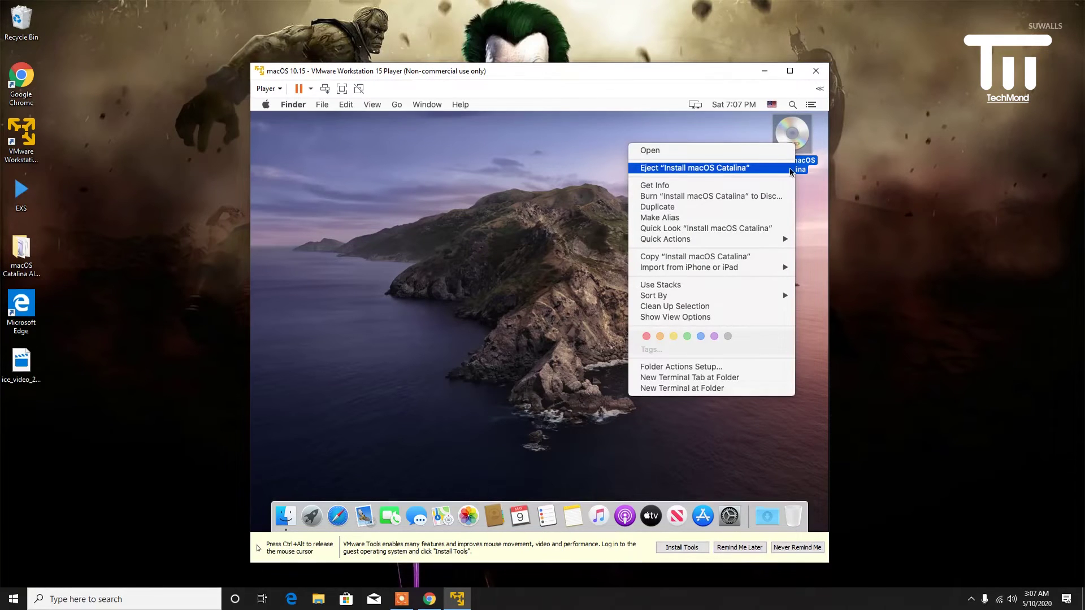
{"action": "left_click", "coordinate": [790, 169]}
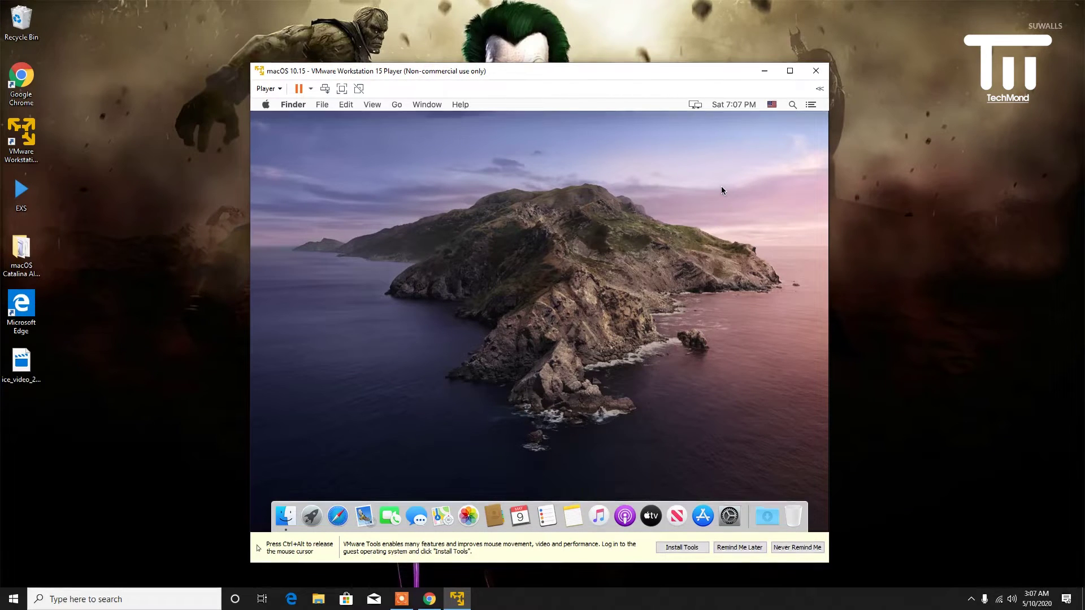
- Open the virtual CD/DVD drive settings from the Player's Removable Devices menu
{"action": "key", "text": "ctrl+alt"}
{"action": "left_click", "coordinate": [269, 89]}
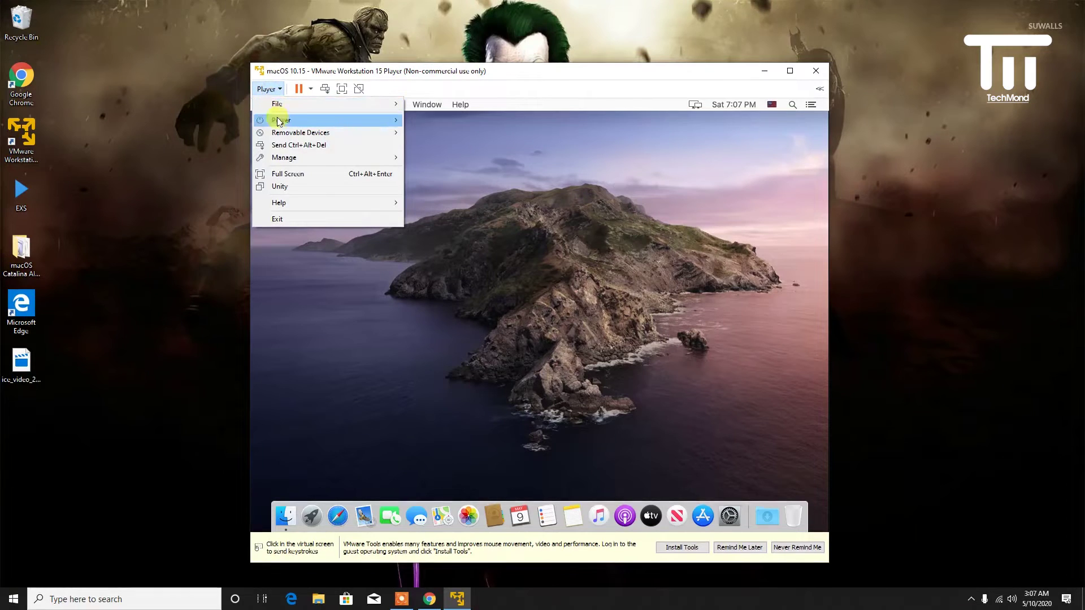
{"action": "mouse_move", "coordinate": [291, 134]}
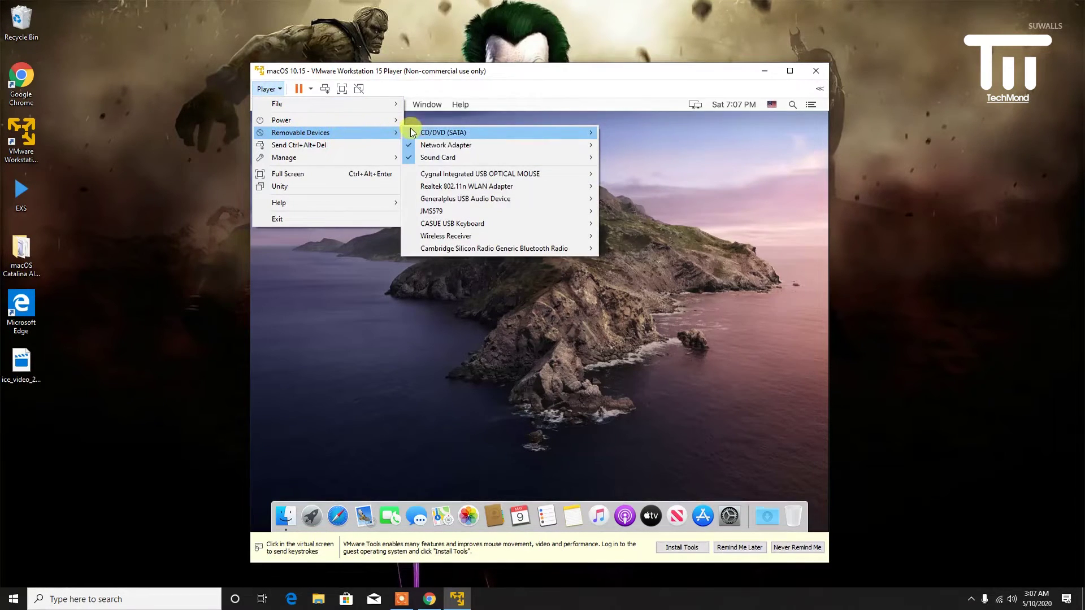
{"action": "mouse_move", "coordinate": [452, 134]}
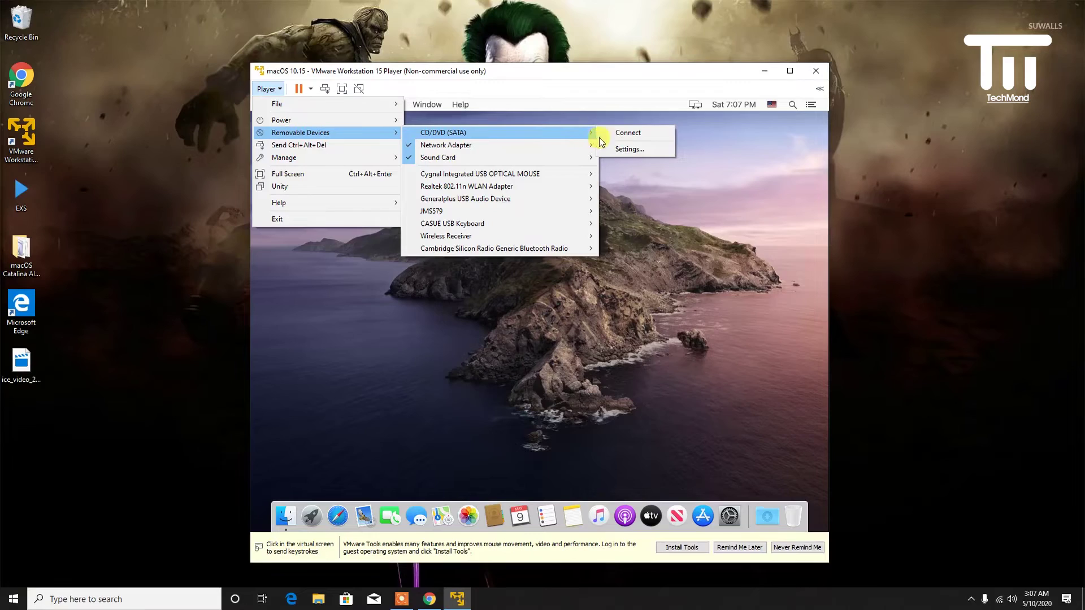
{"action": "left_click", "coordinate": [626, 145]}
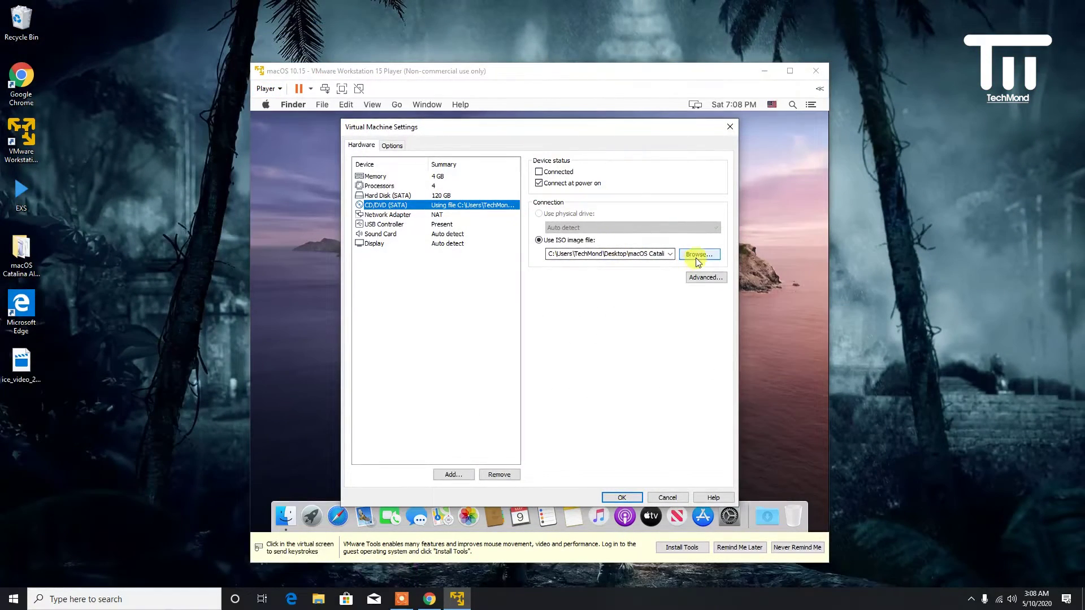
- Load the VMware Tools image from Desktop > macOS Catalina AIO Installer into the CD/DVD drive
{"action": "left_click", "coordinate": [697, 255]}
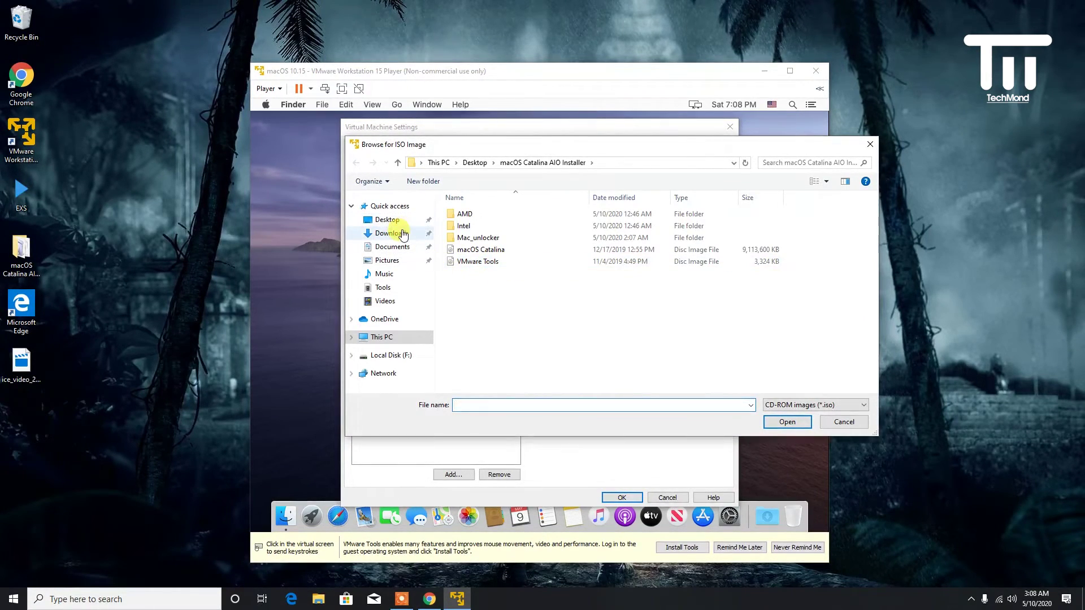
{"action": "left_click", "coordinate": [387, 220]}
{"action": "left_click", "coordinate": [517, 227]}
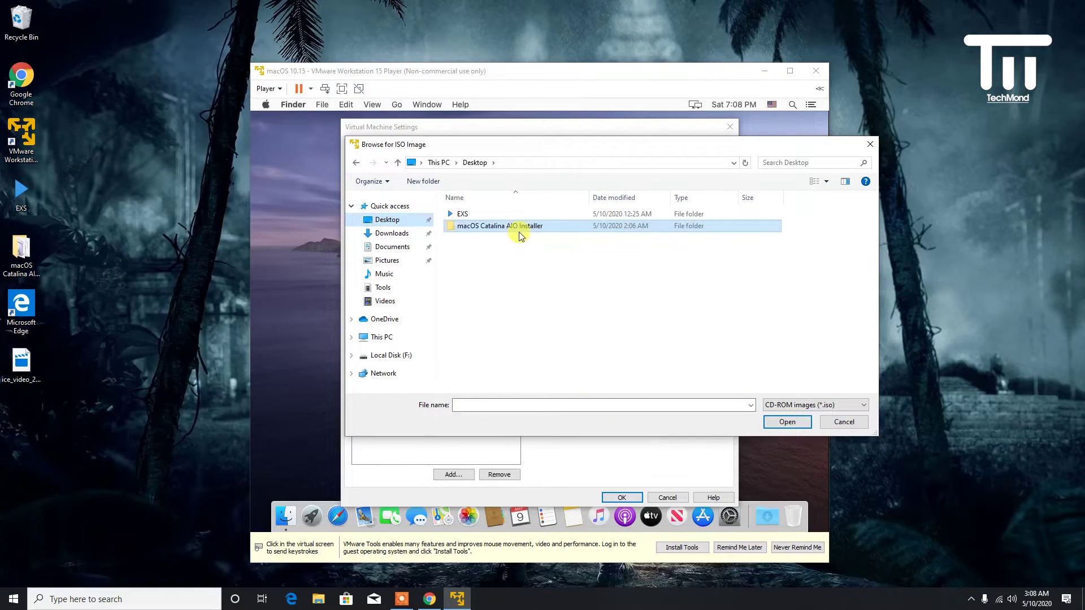
{"action": "double_click", "coordinate": [523, 231]}
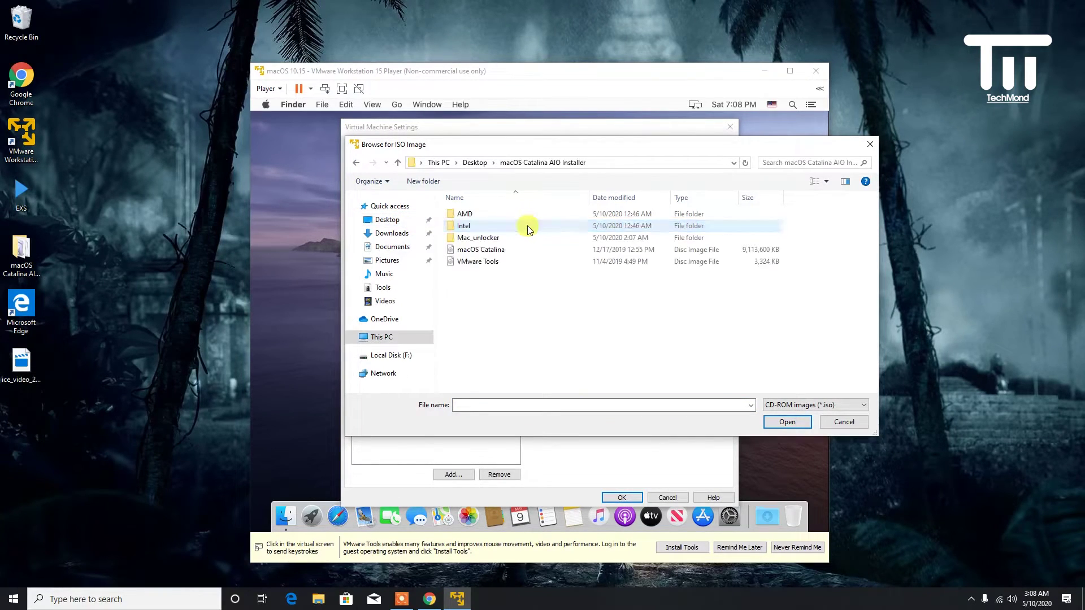
{"action": "left_click", "coordinate": [518, 262]}
{"action": "left_click", "coordinate": [787, 422]}
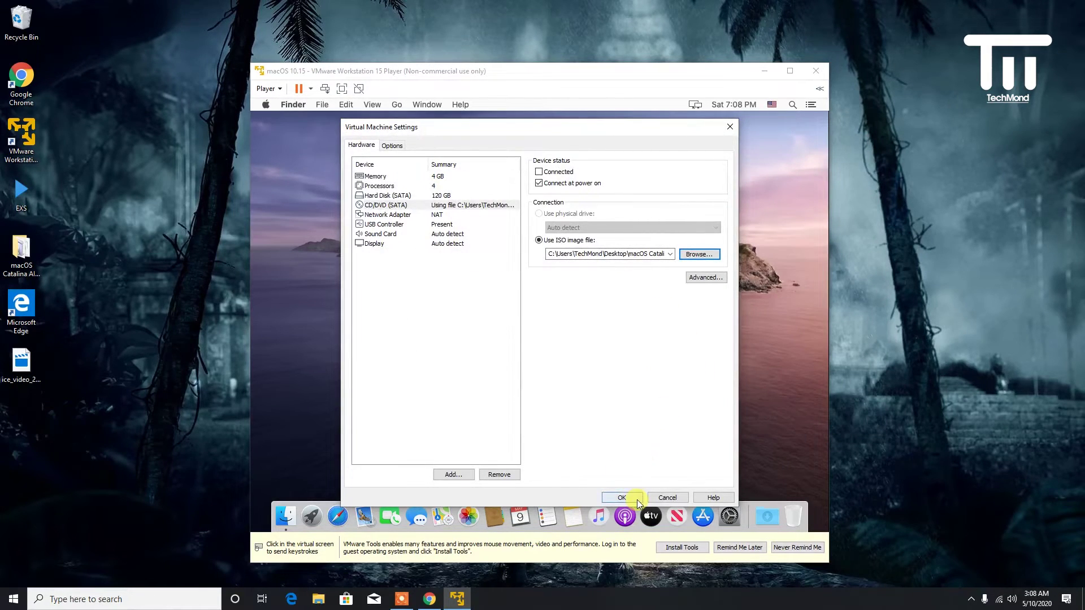
{"action": "left_click", "coordinate": [622, 498]}
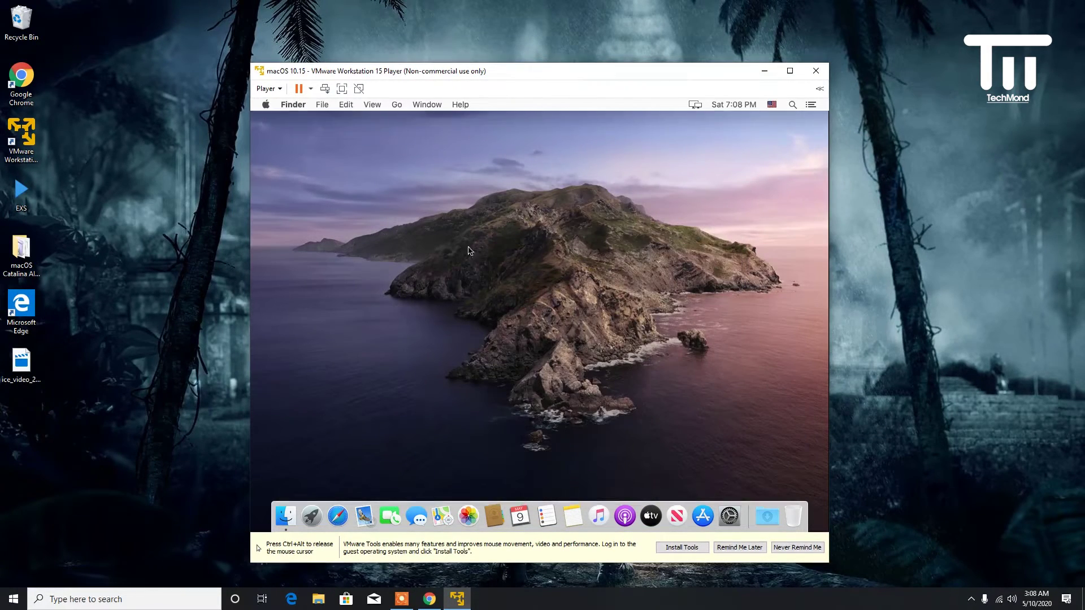
- Connect the CD/DVD drive and launch the Install VMware Tools installer
{"action": "key", "text": "ctrl+alt"}
{"action": "left_click", "coordinate": [278, 89]}
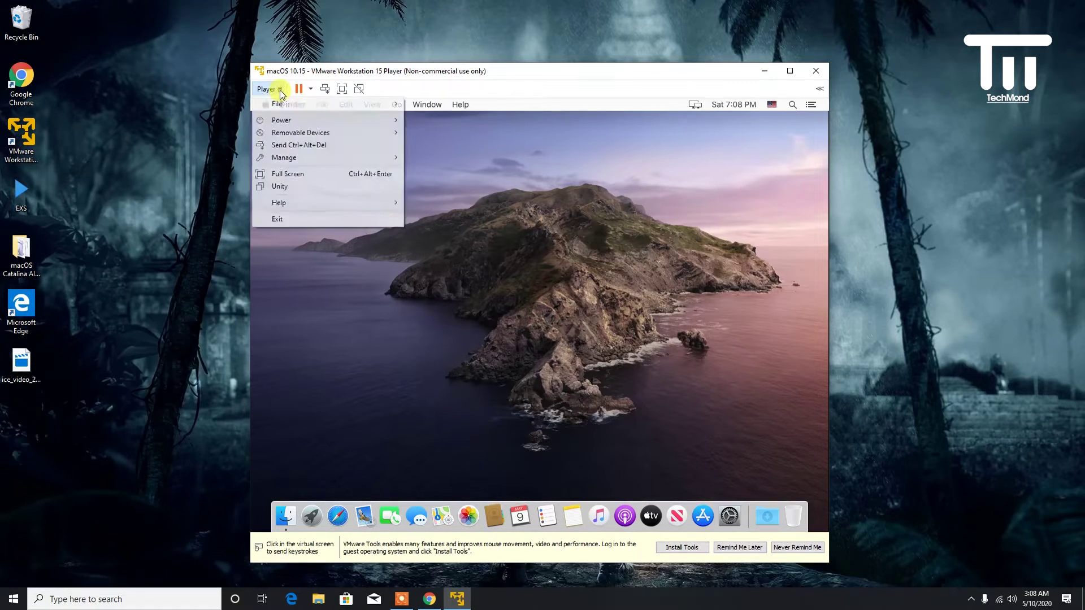
{"action": "mouse_move", "coordinate": [317, 131]}
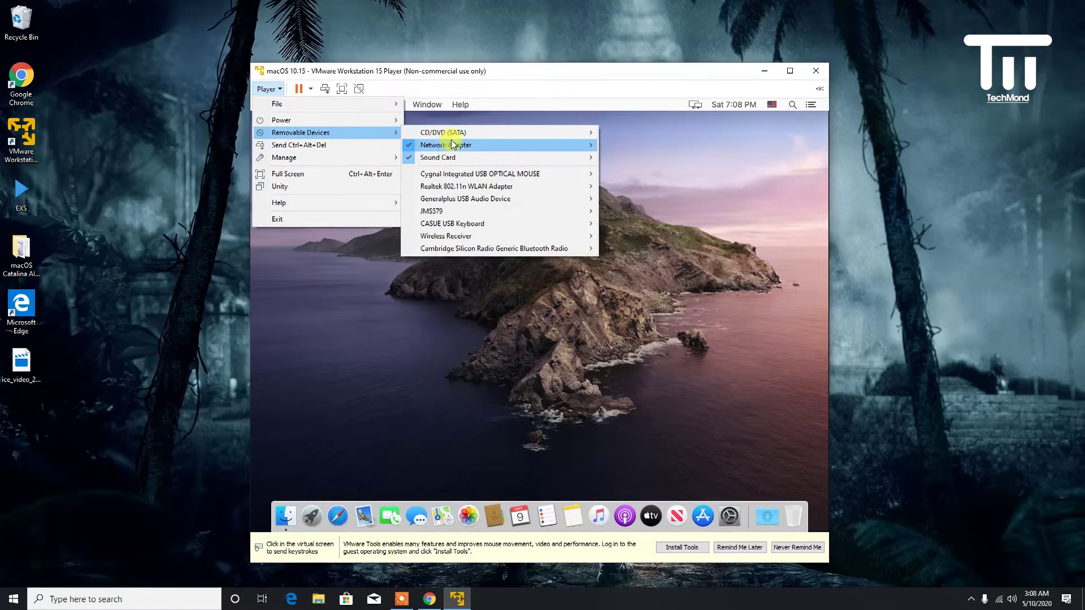
{"action": "left_click", "coordinate": [632, 145]}
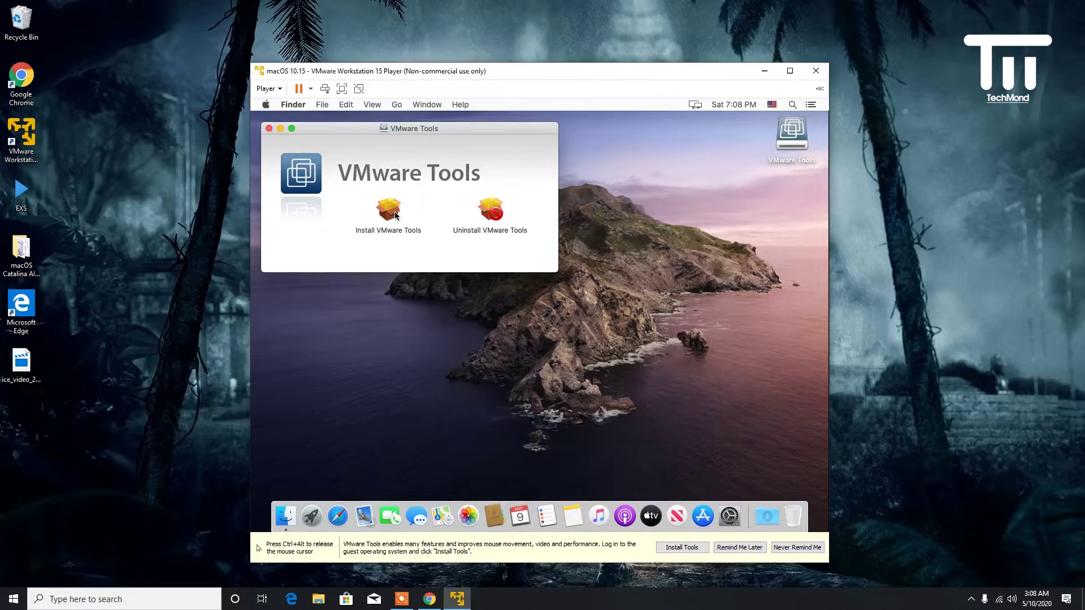
{"action": "left_click", "coordinate": [394, 212]}
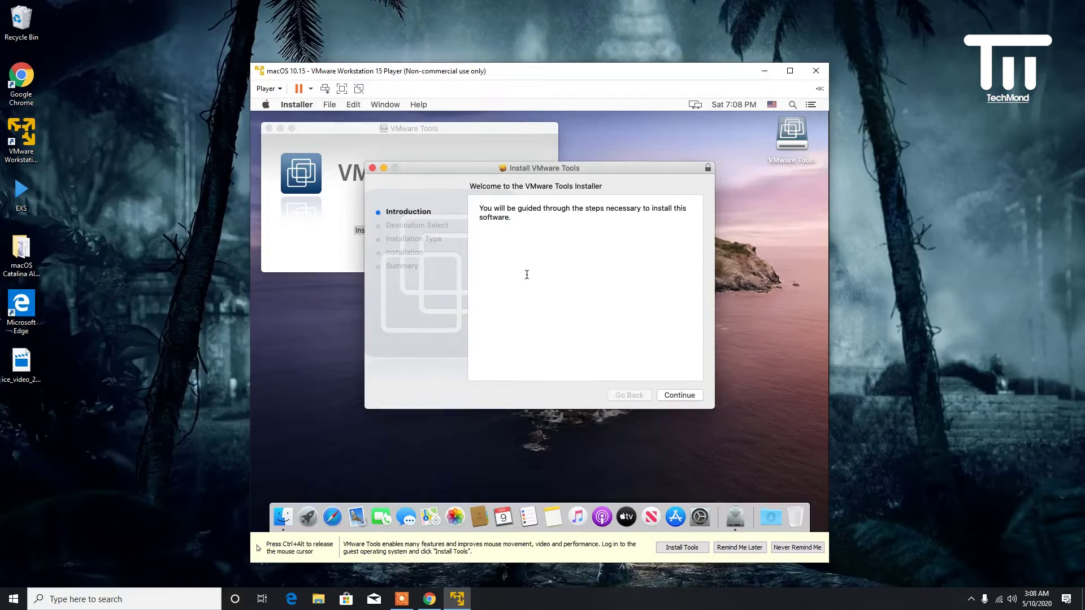
- Run the VMware Tools standard installation, accepting the restart and authorising with the account password
{"action": "left_click", "coordinate": [686, 393]}
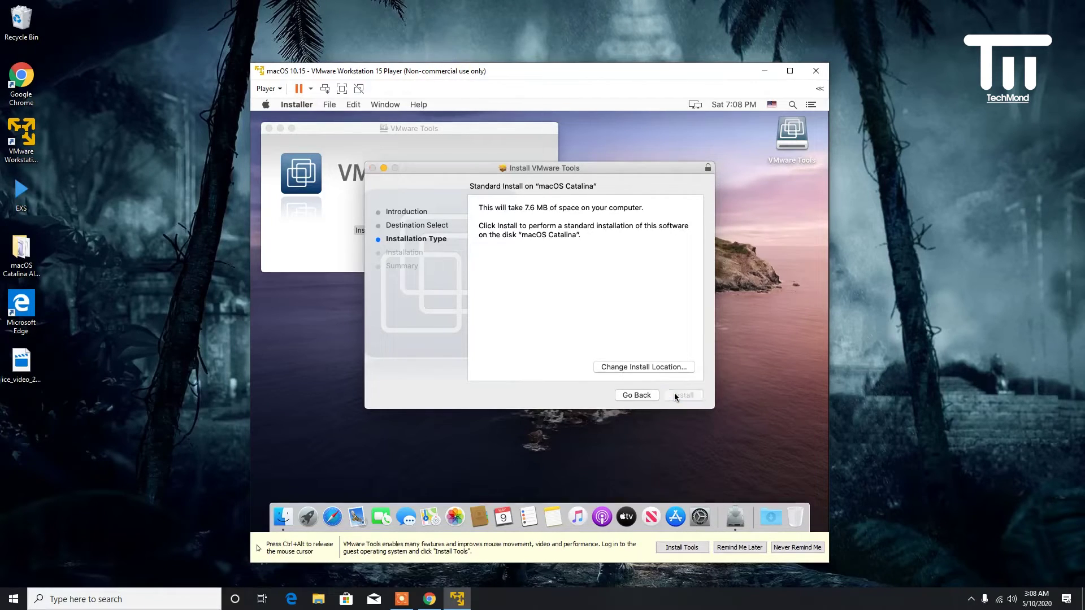
{"action": "left_click", "coordinate": [675, 394]}
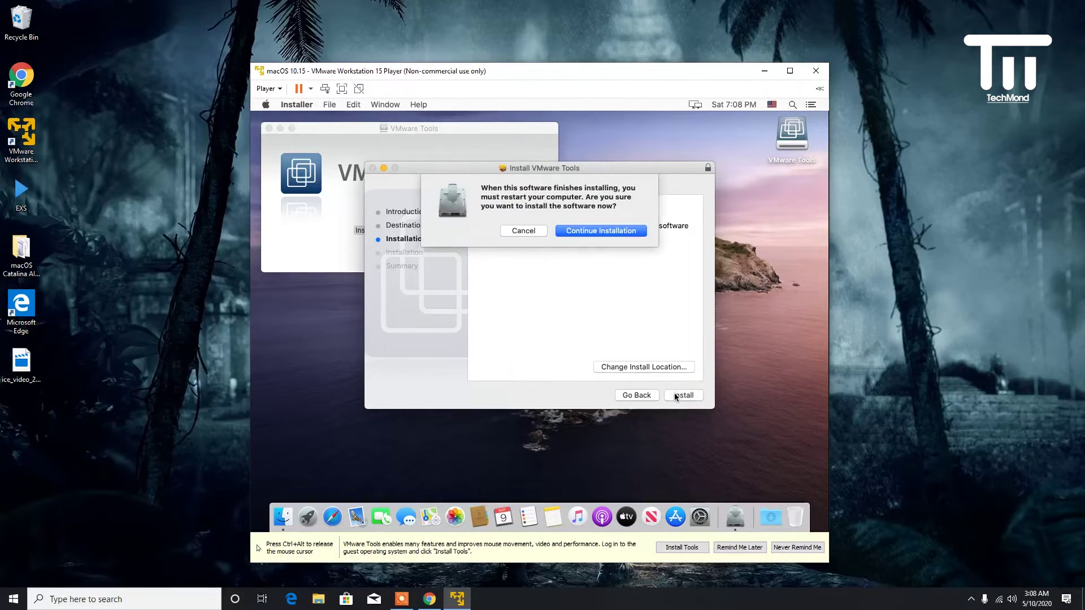
{"action": "left_click", "coordinate": [597, 234]}
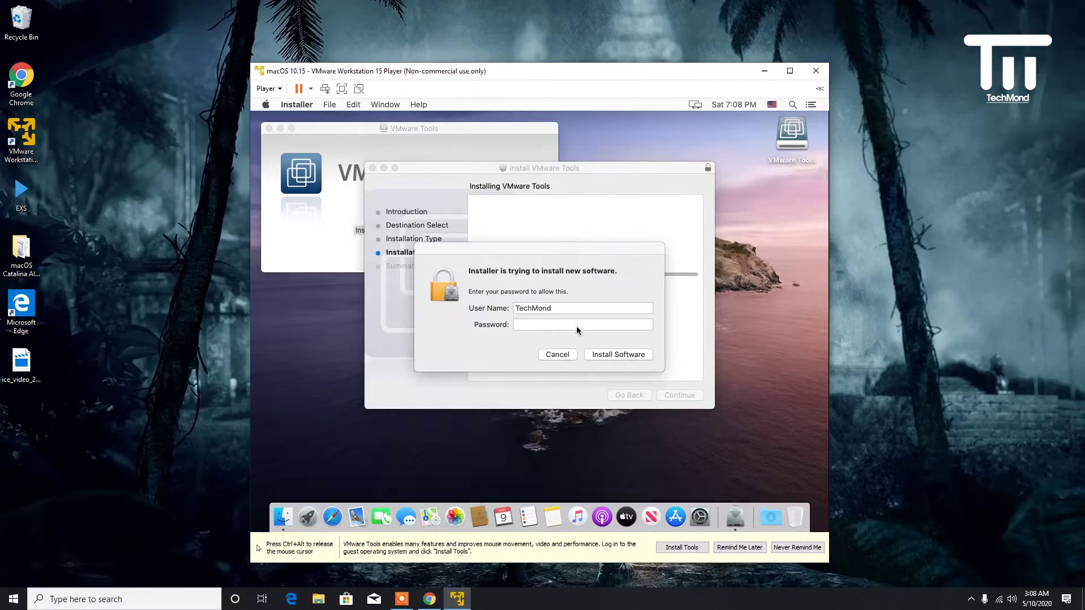
{"action": "left_click", "coordinate": [578, 326]}
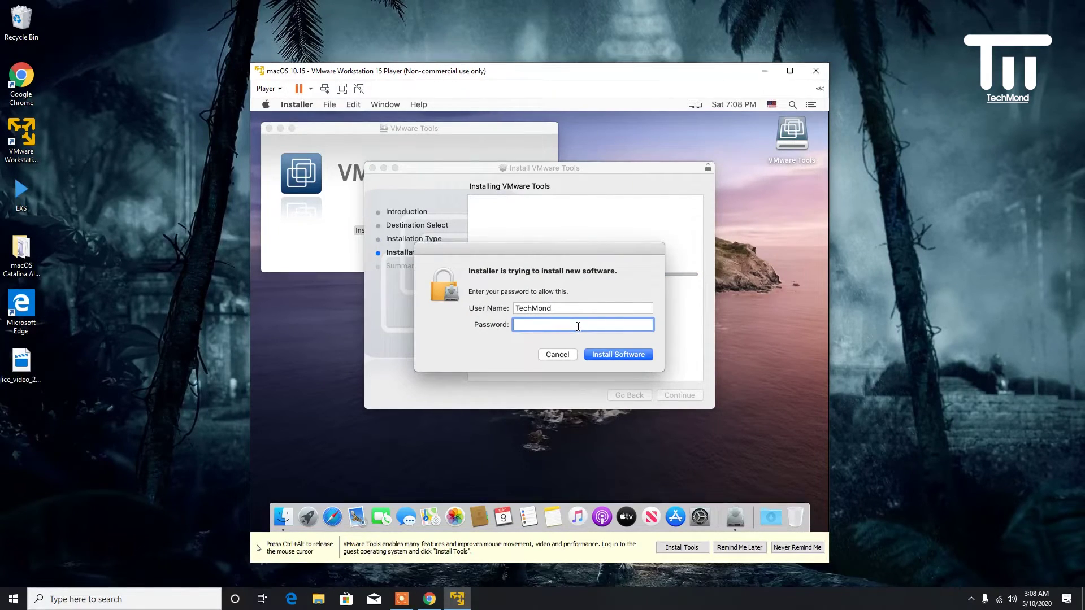
{"action": "type", "text": "•••••"}
{"action": "left_click", "coordinate": [617, 354]}
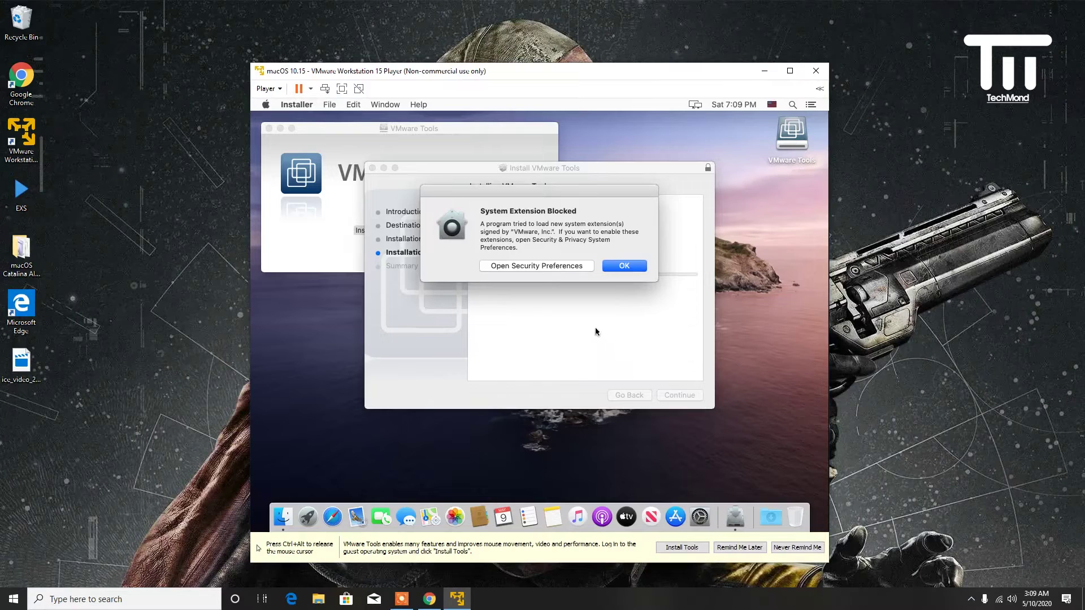
- Unlock Security & Privacy with the account password, allow the blocked VMware system software, then close it
{"action": "left_click", "coordinate": [554, 279]}
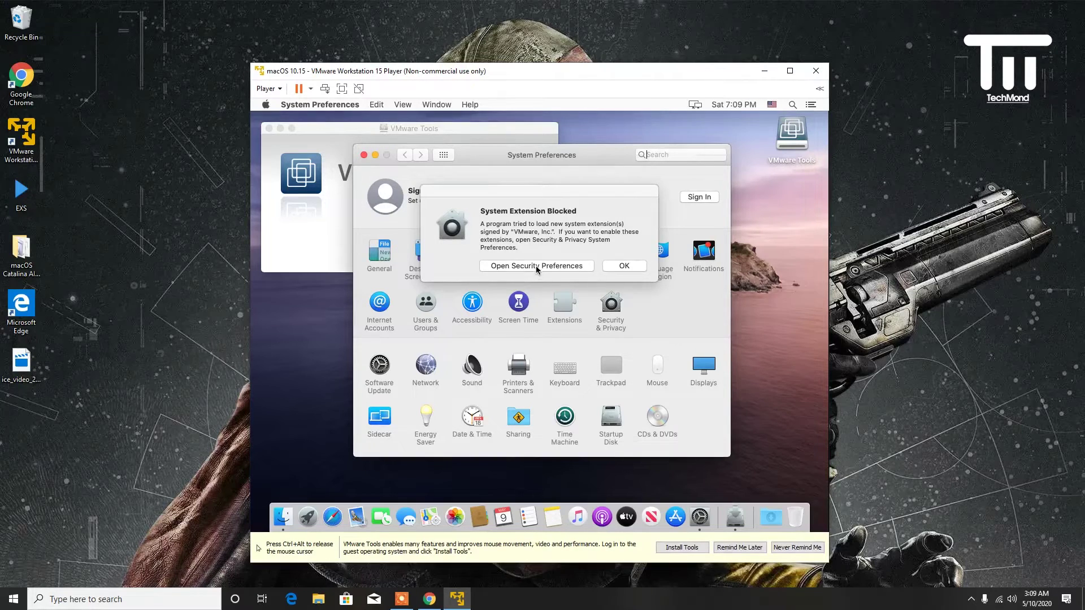
{"action": "left_click", "coordinate": [536, 266]}
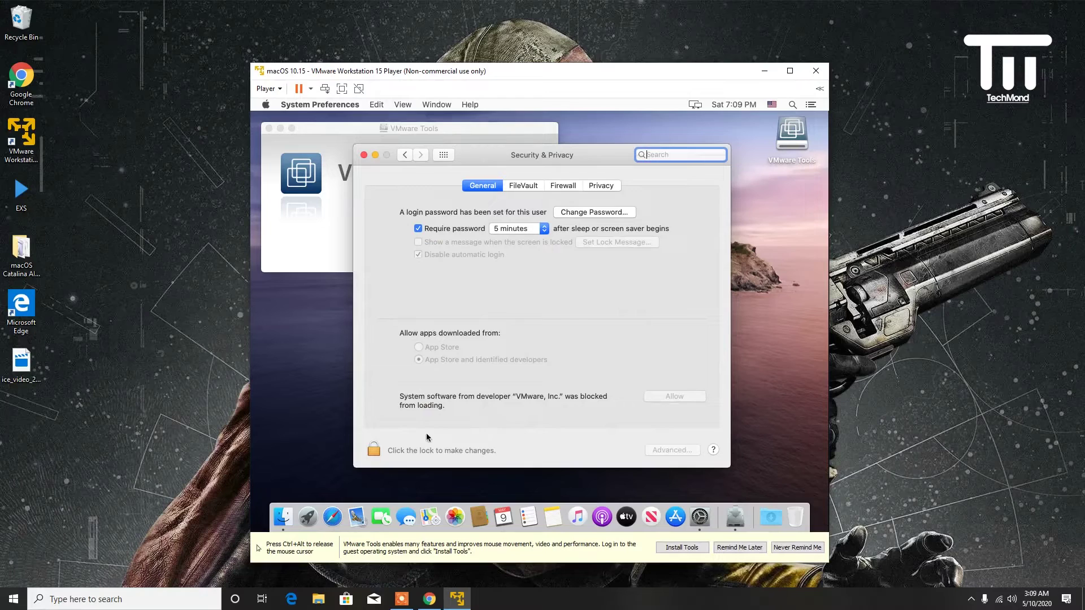
{"action": "left_click", "coordinate": [375, 456]}
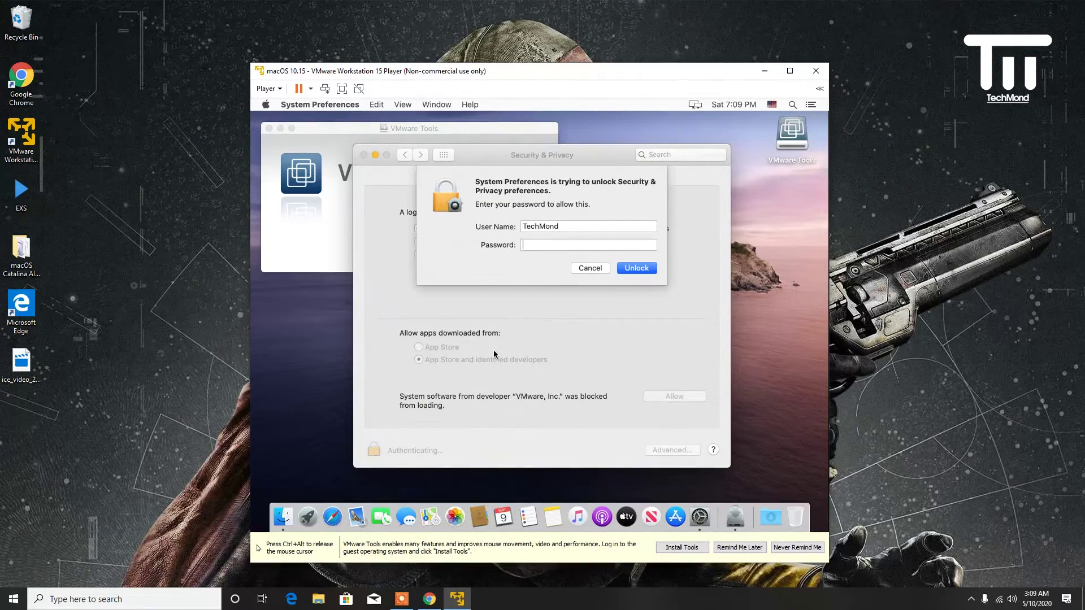
{"action": "type", "text": "••••"}
{"action": "left_click", "coordinate": [635, 269]}
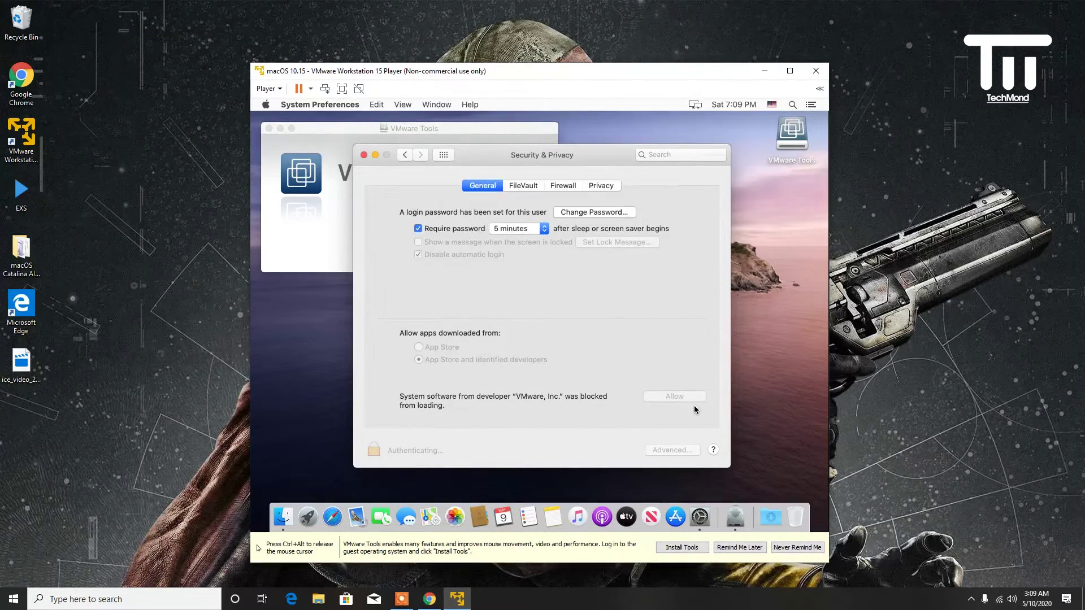
{"action": "left_click", "coordinate": [666, 399]}
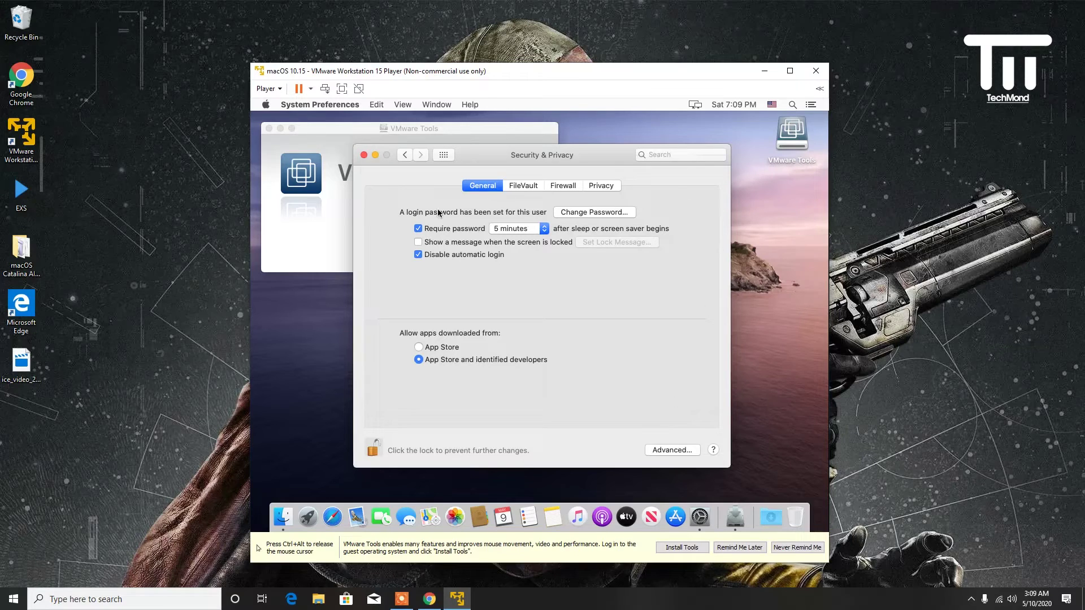
{"action": "left_click", "coordinate": [364, 155]}
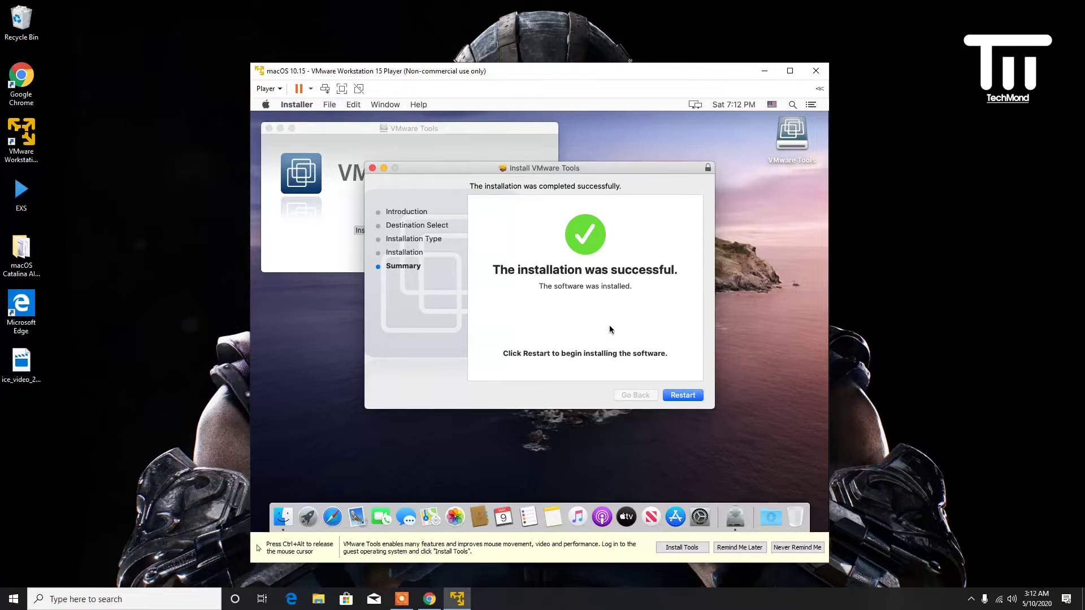
- Restart the macOS guest to finish VMware Tools, then log back in
{"action": "left_click", "coordinate": [681, 400]}
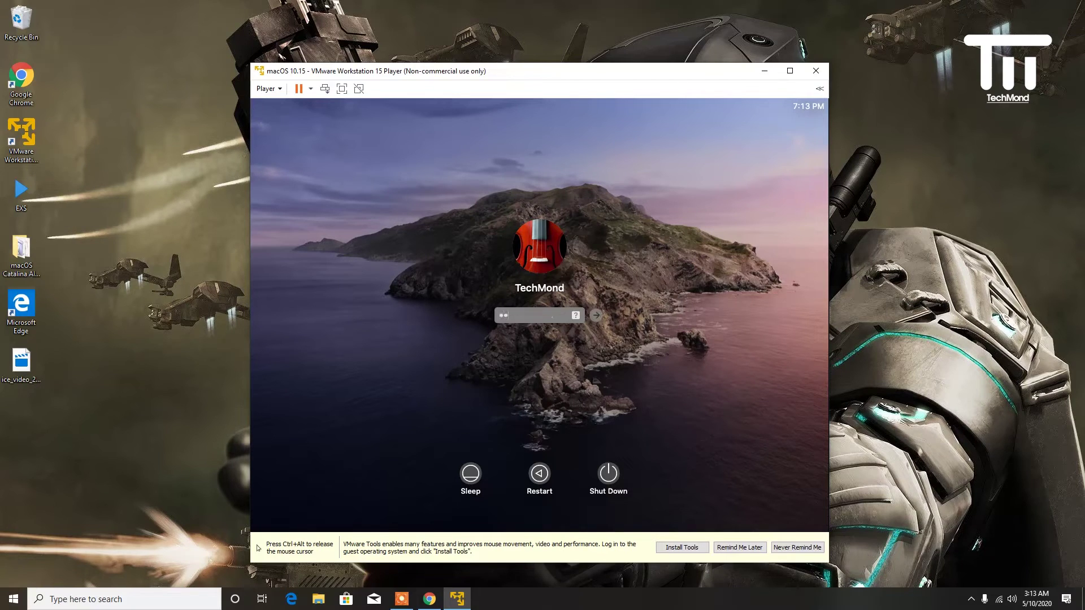
{"action": "left_click", "coordinate": [593, 315]}
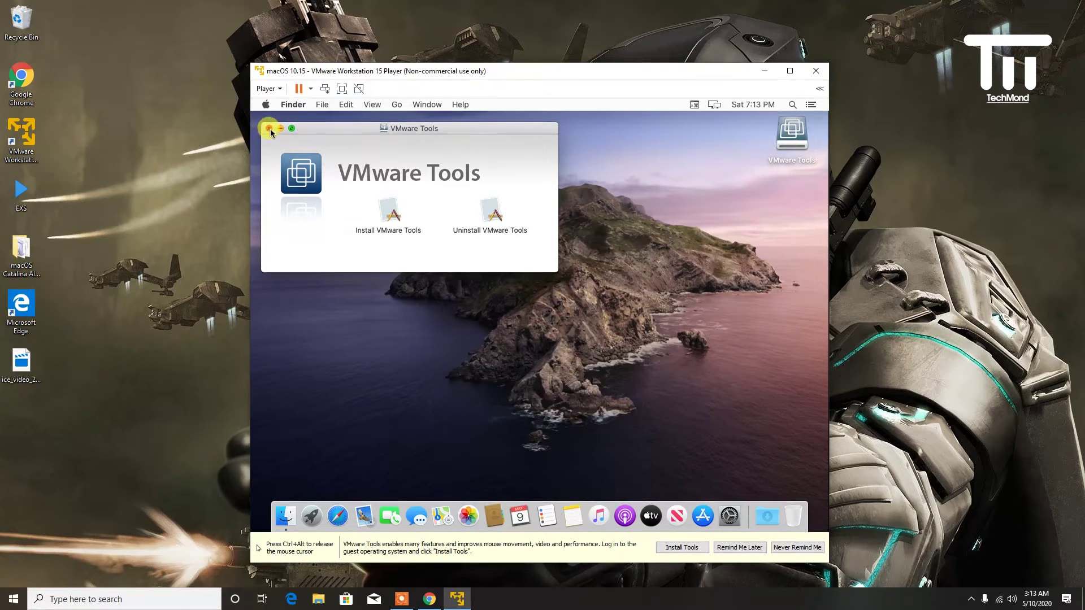
- Close VMware Tools, make the VM full screen, and load google.com in Safari
{"action": "left_click", "coordinate": [269, 129]}
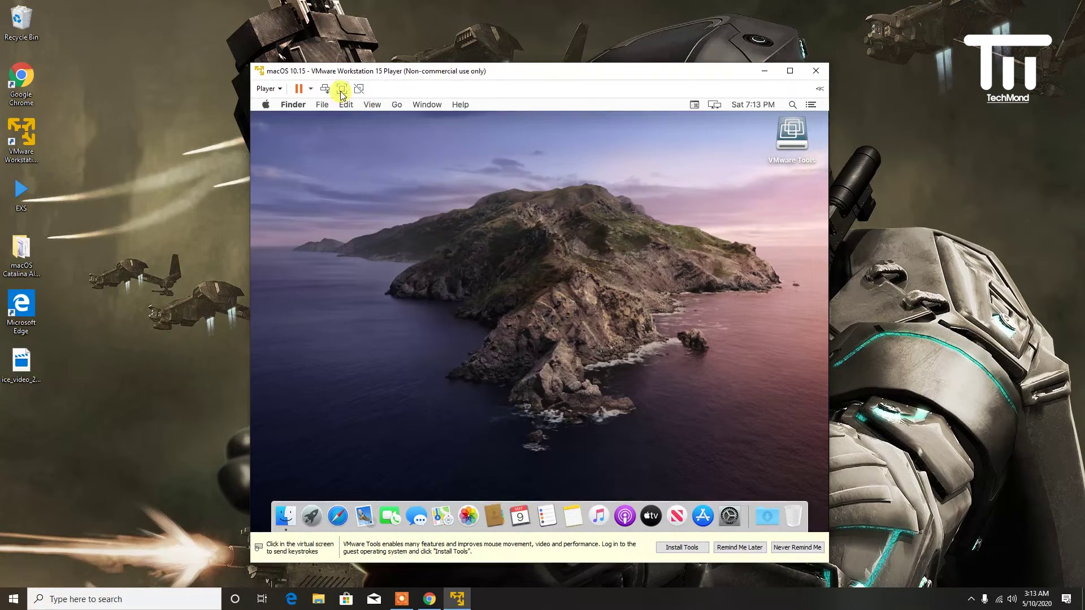
{"action": "left_click", "coordinate": [342, 88]}
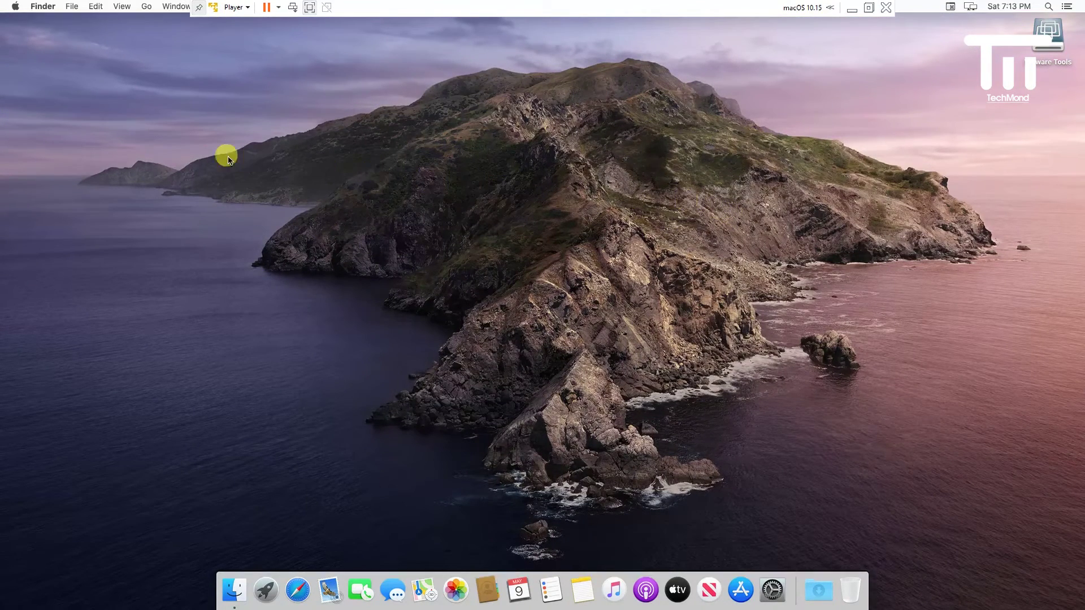
{"action": "left_click", "coordinate": [268, 590]}
{"action": "left_click", "coordinate": [299, 590]}
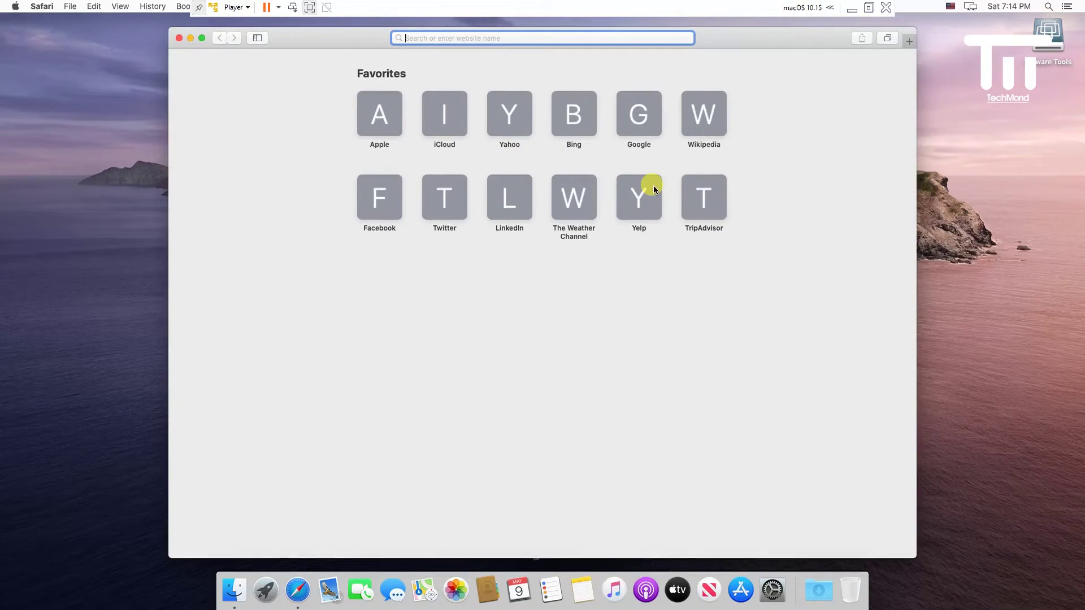
{"action": "type", "text": "google.com — www.google.com"}
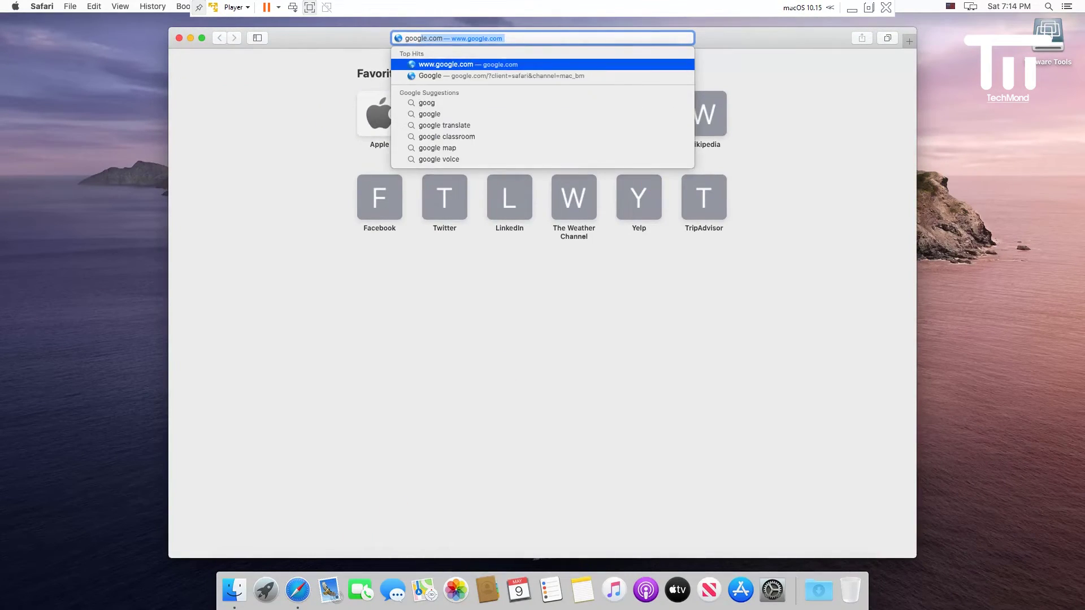
{"action": "key", "text": "Return"}
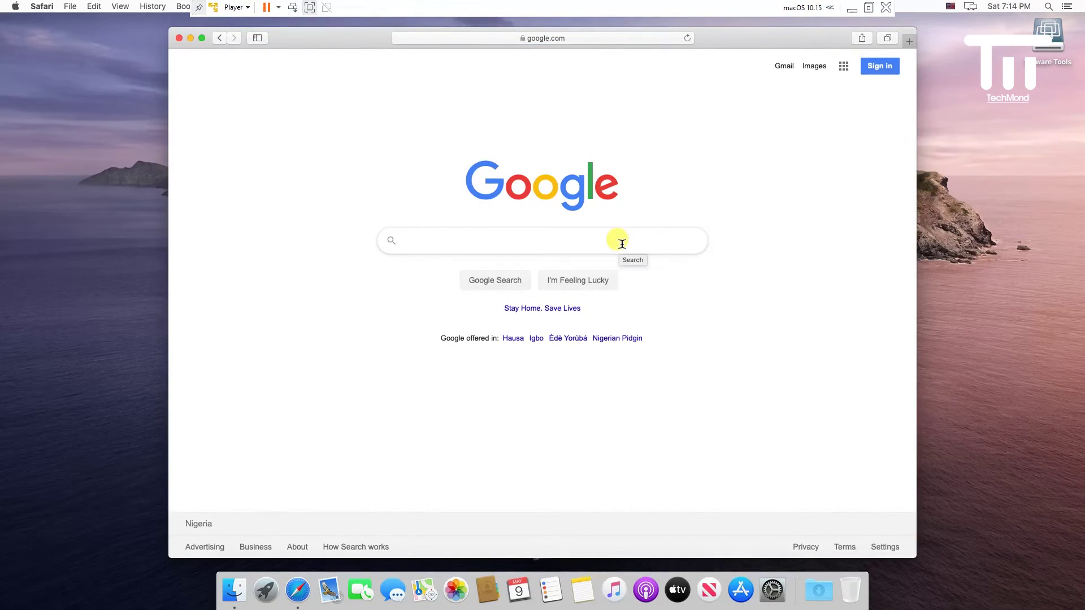
- Search Google for youtube, search YouTube for techmond, then close Safari
{"action": "type", "text": "yout"}
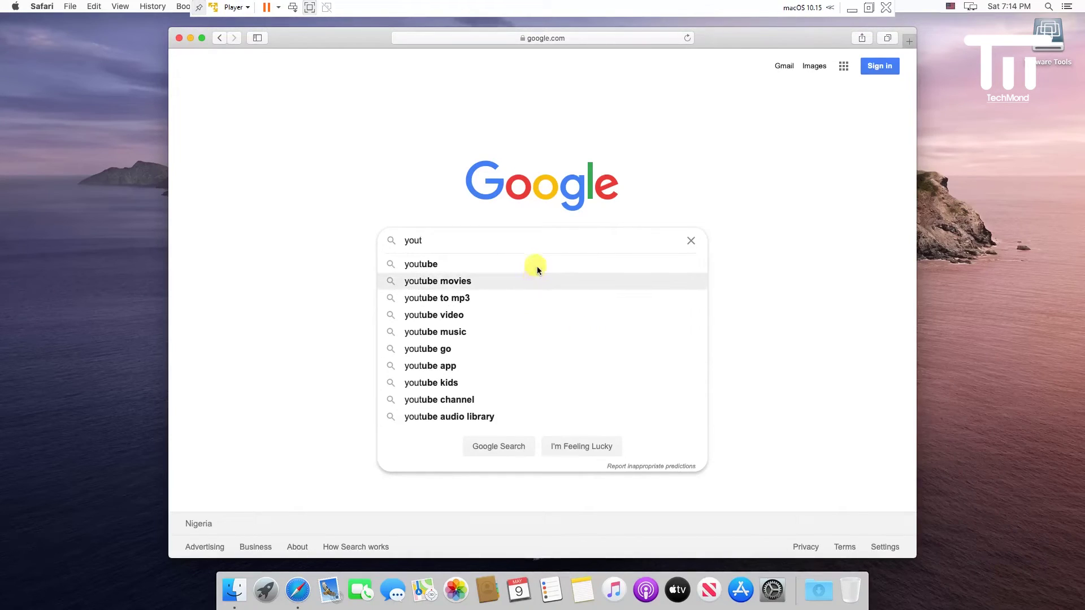
{"action": "left_click", "coordinate": [533, 263]}
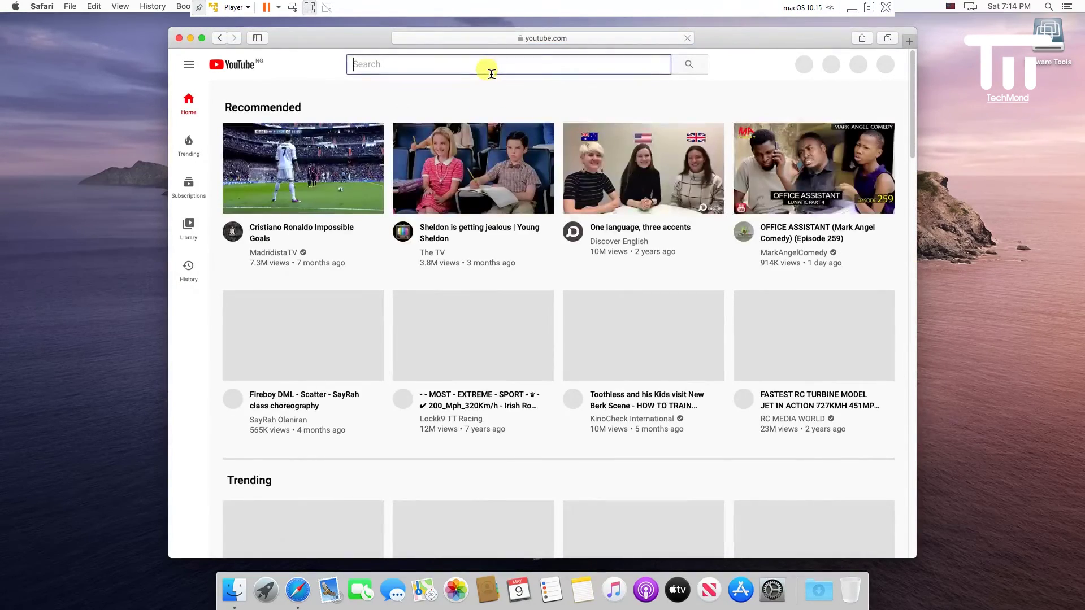
{"action": "type", "text": "te"}
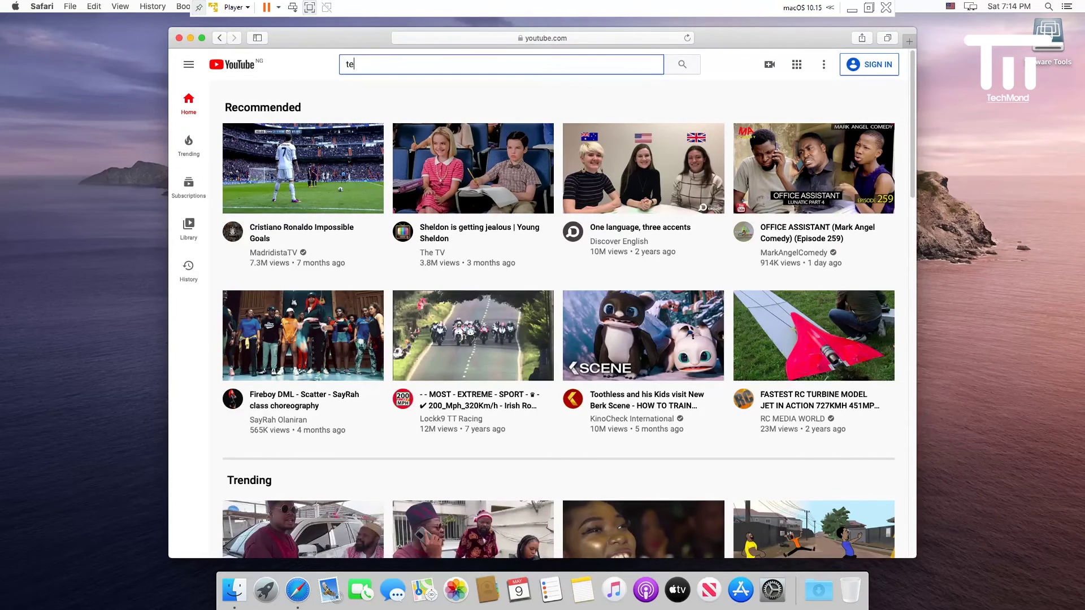
{"action": "type", "text": "chmond"}
{"action": "key", "text": "Return"}
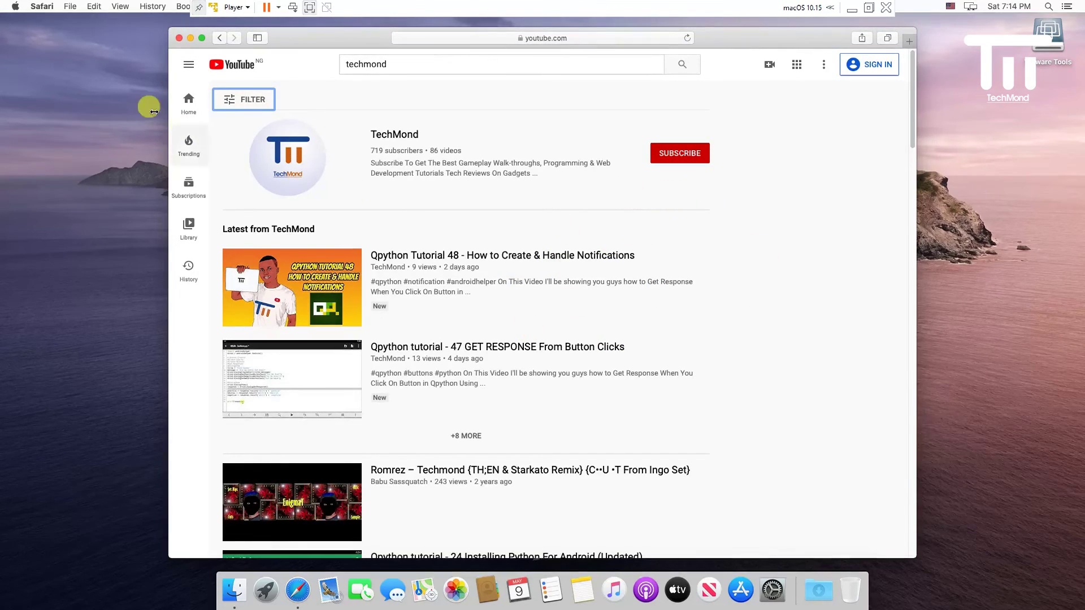
{"action": "left_click", "coordinate": [178, 39]}
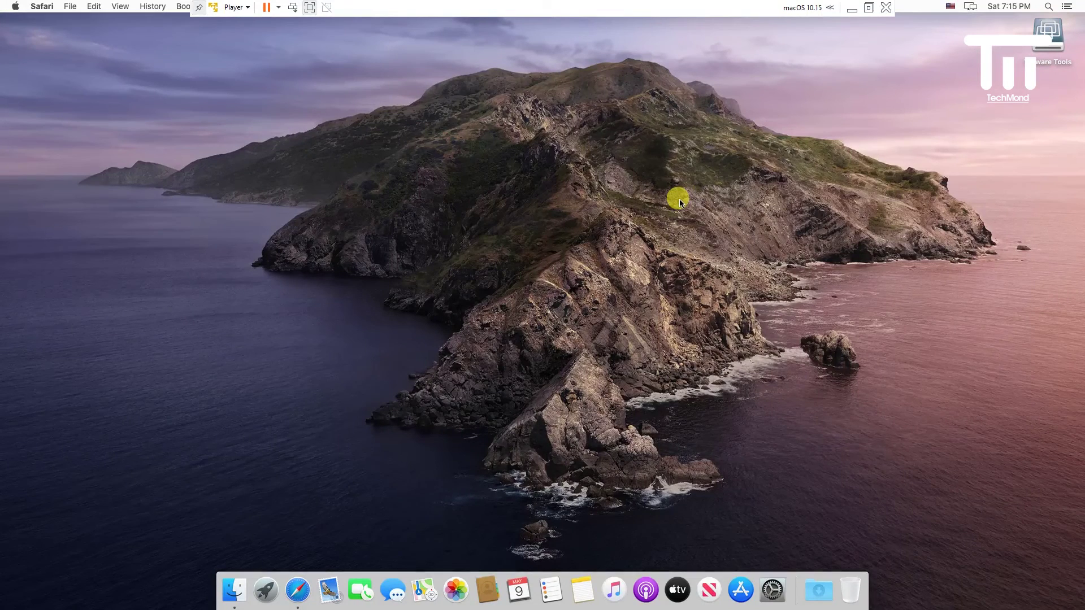
- Suspend the macOS guest from the power menu and confirm
{"action": "left_click", "coordinate": [278, 8]}
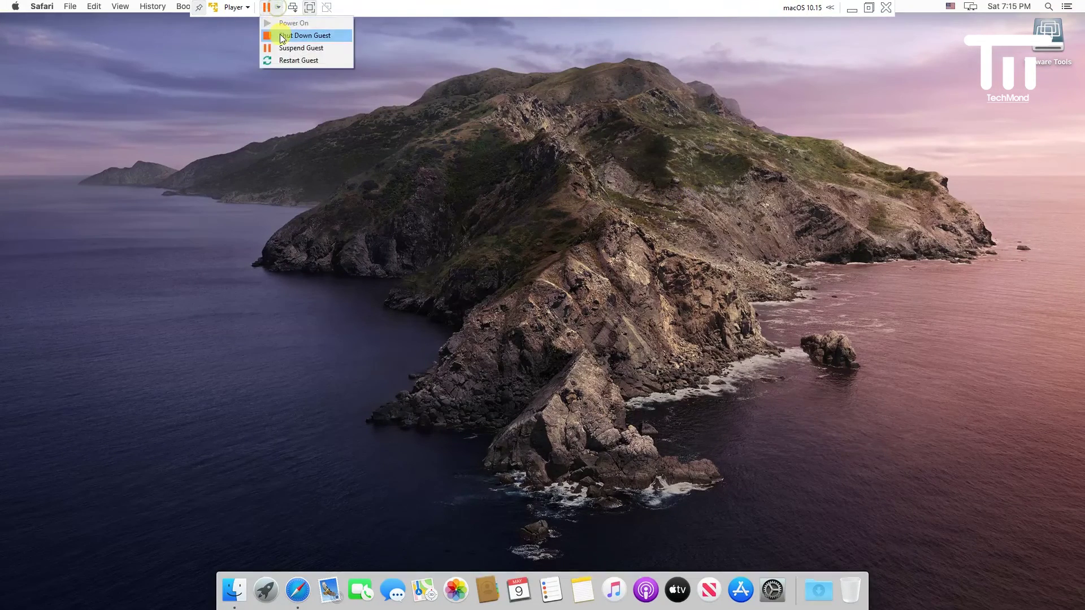
{"action": "left_click", "coordinate": [307, 48]}
{"action": "left_click", "coordinate": [560, 326]}
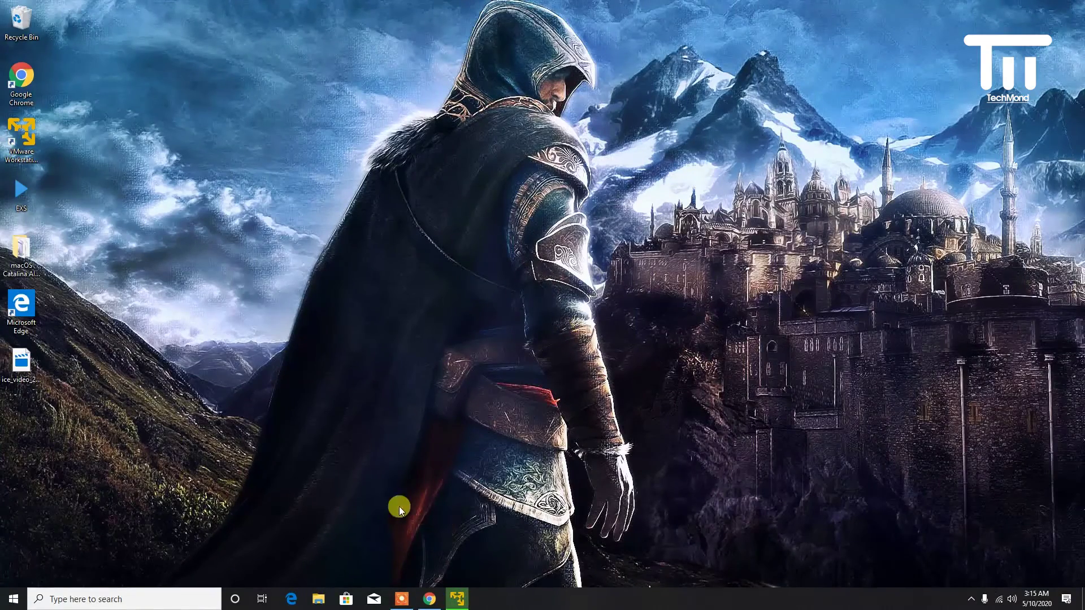
- Relaunch VMware Workstation 15 Player and resume the macOS 10.15 virtual machine
{"action": "left_click", "coordinate": [33, 157]}
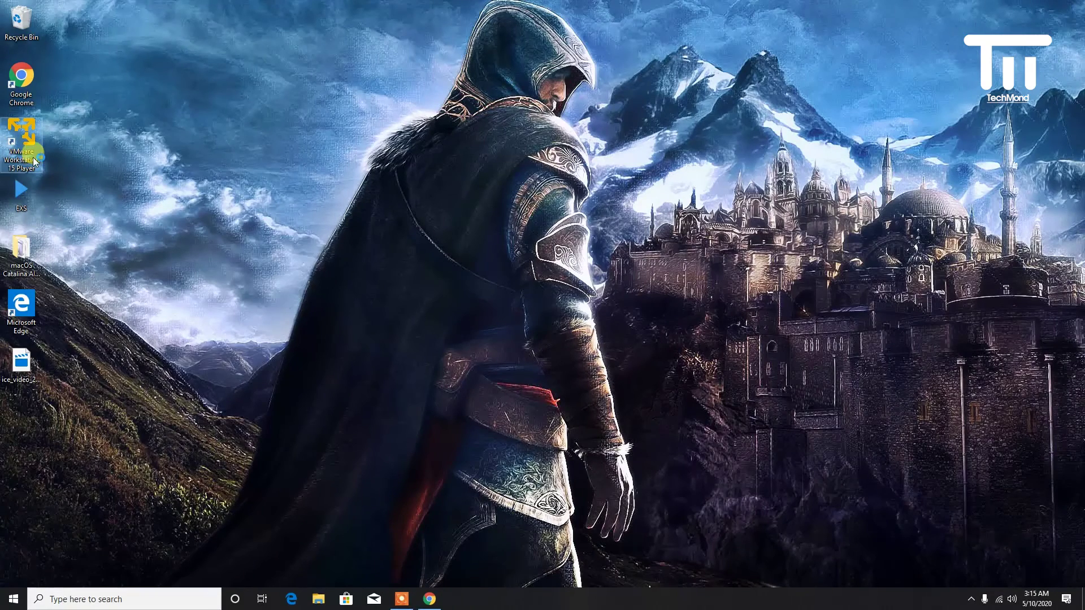
{"action": "double_click", "coordinate": [34, 160]}
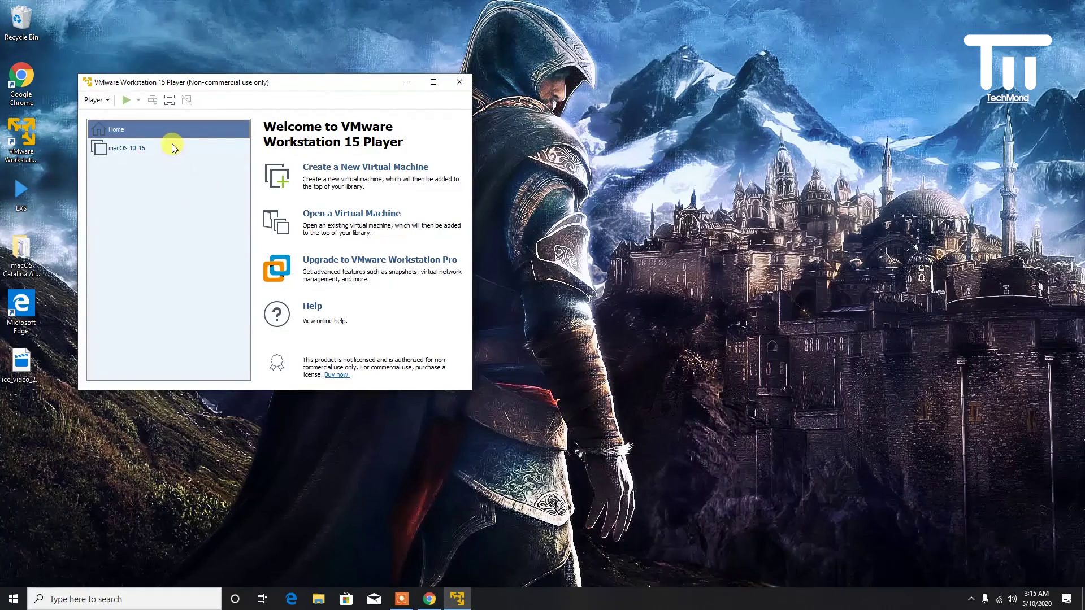
{"action": "left_click", "coordinate": [168, 145]}
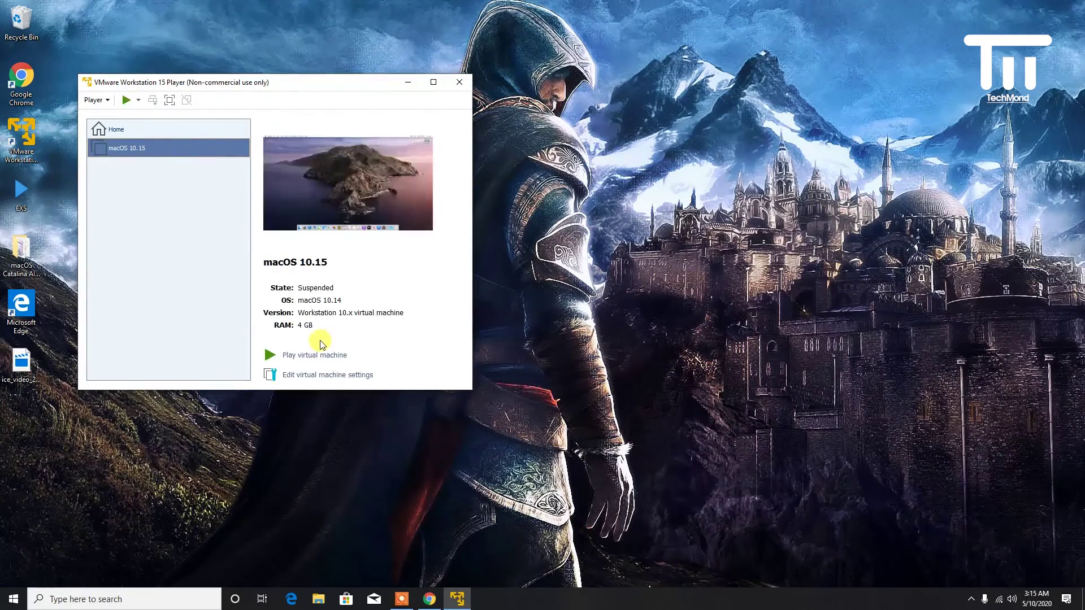
{"action": "left_click", "coordinate": [301, 357]}
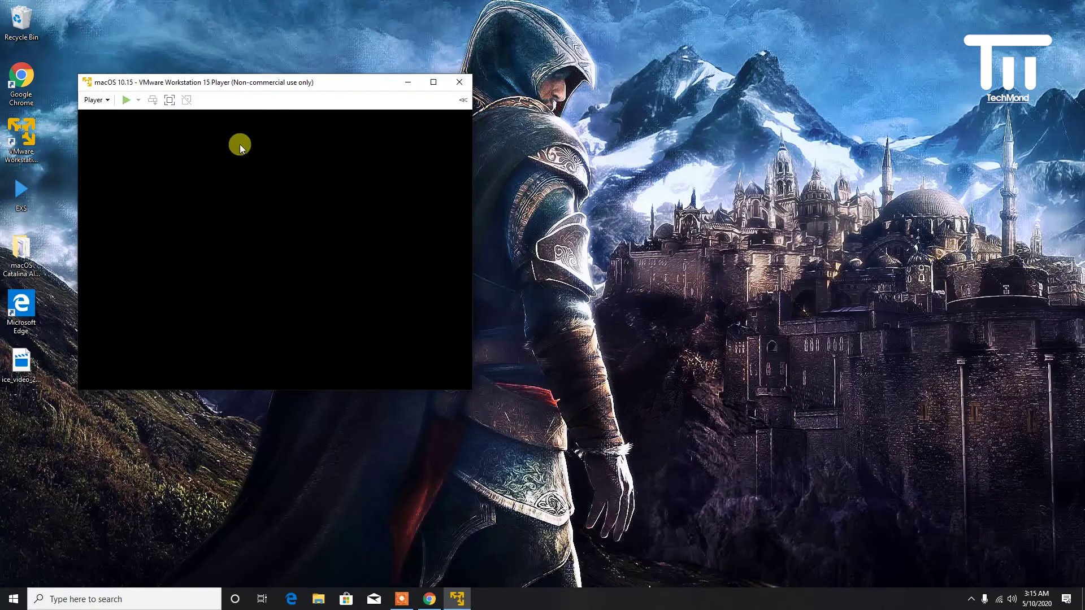